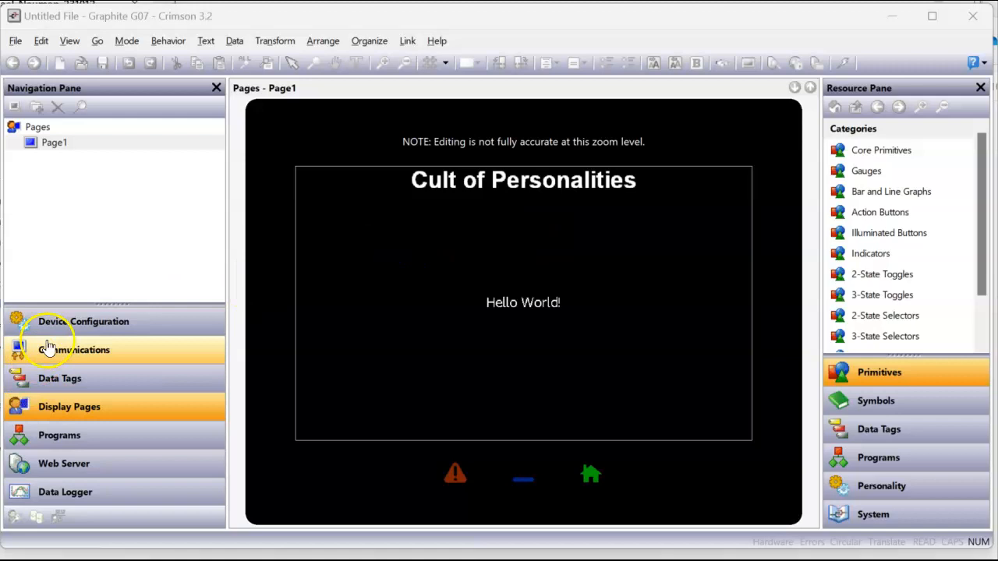
Copy the Cult of Personalities title from Page1
left_click(58, 331)
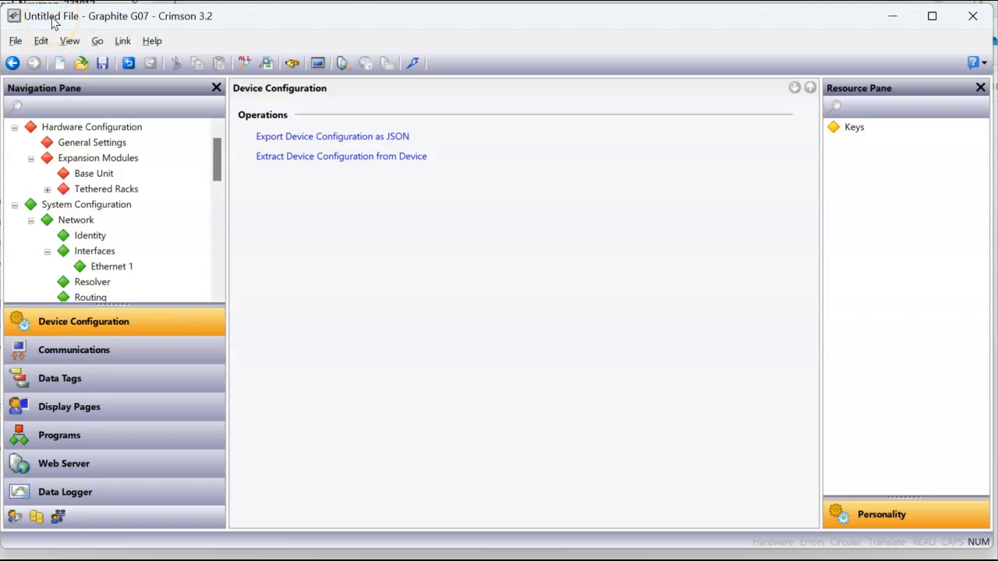
left_click(67, 406)
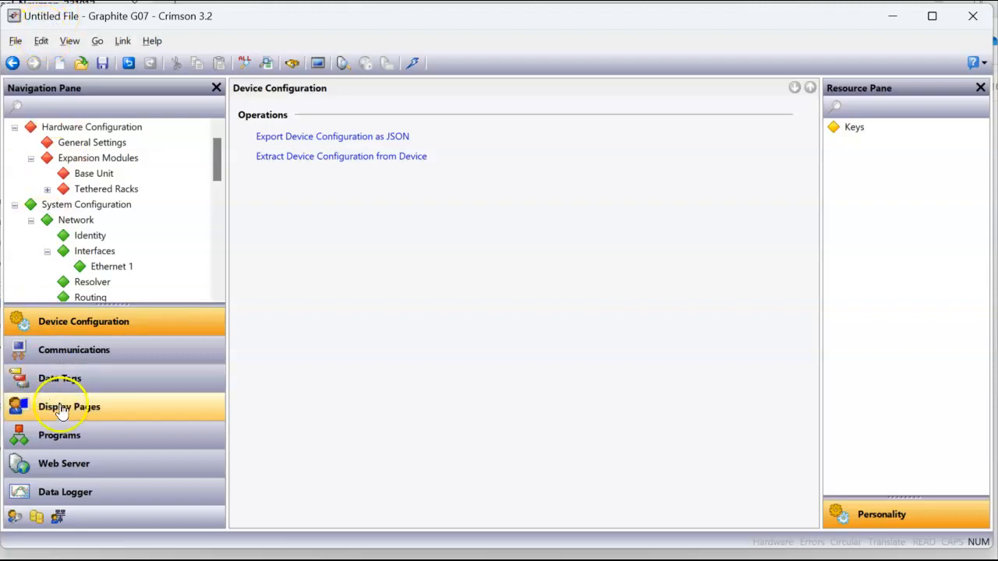
left_click(526, 192)
right_click(526, 190)
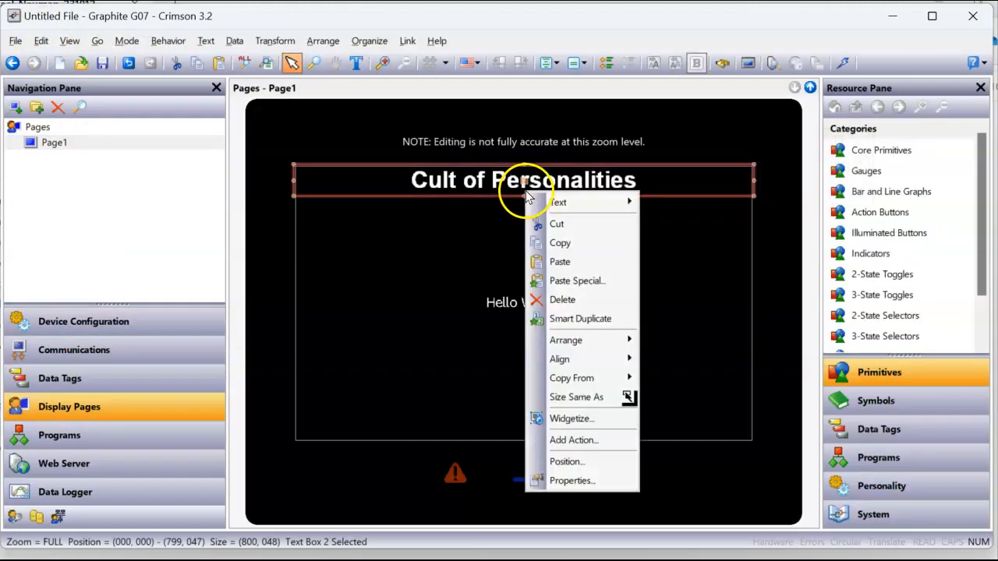
left_click(560, 243)
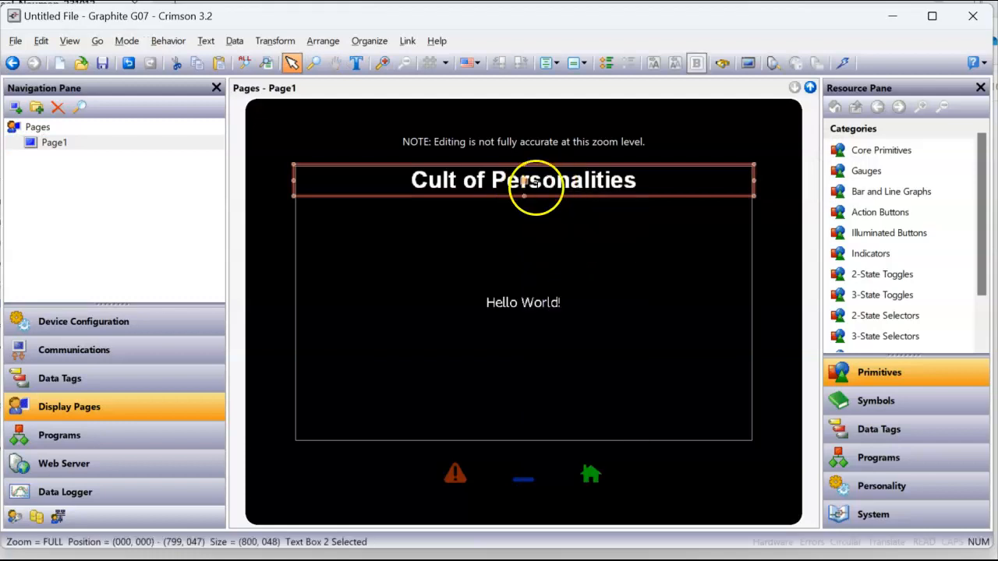
Start a new Graphite G07 database, discarding changes to the current file
left_click(15, 41)
left_click(31, 61)
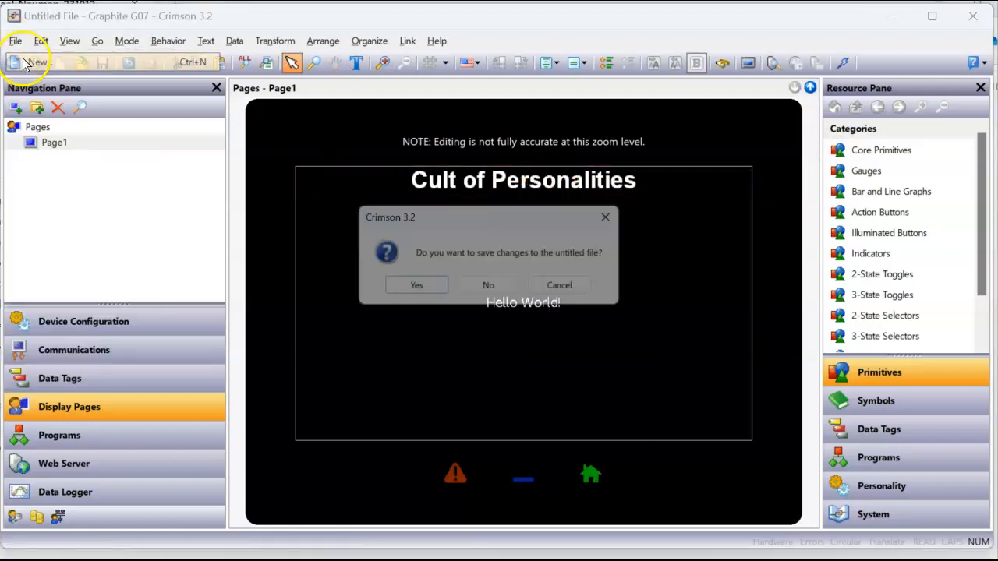
left_click(495, 290)
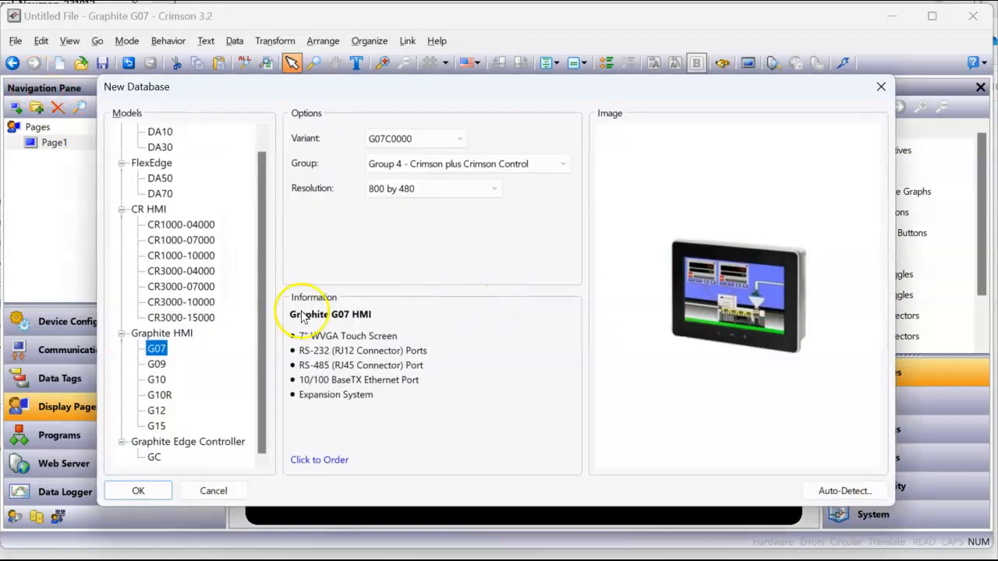
left_click(138, 490)
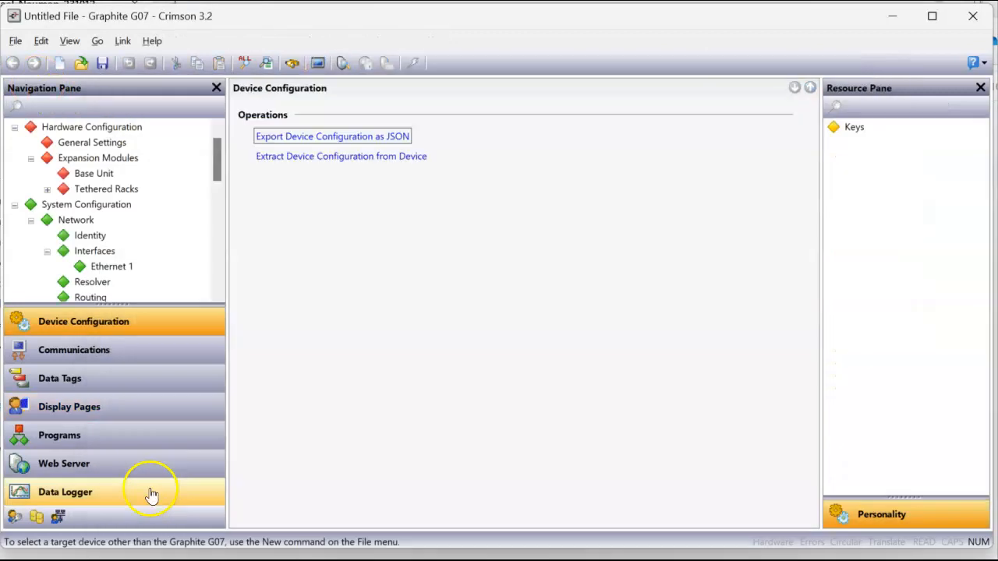
Paste the Cult of Personalities title onto Page1 of the new G07 file
left_click(112, 417)
right_click(496, 251)
left_click(516, 262)
left_click(519, 260)
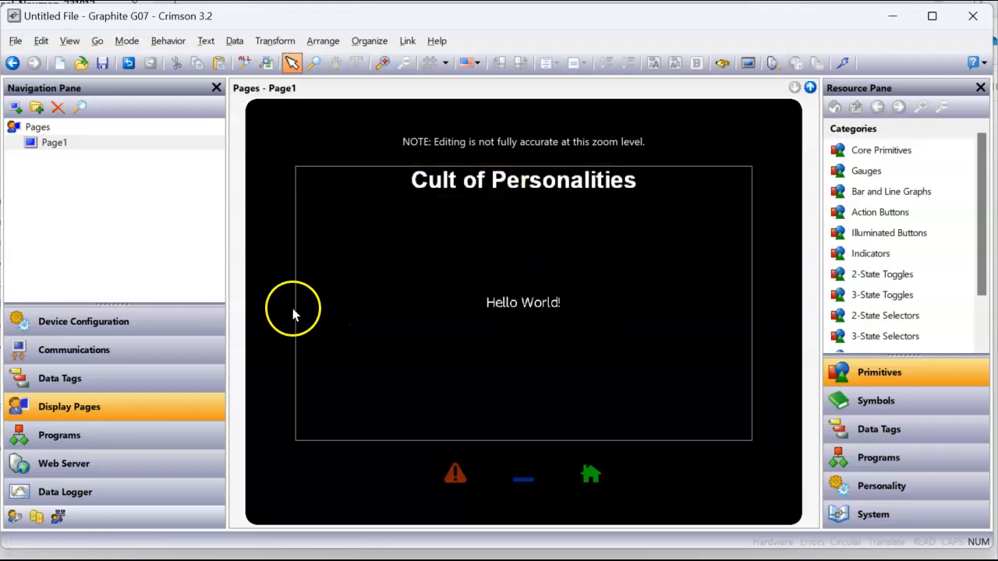
left_click(148, 332)
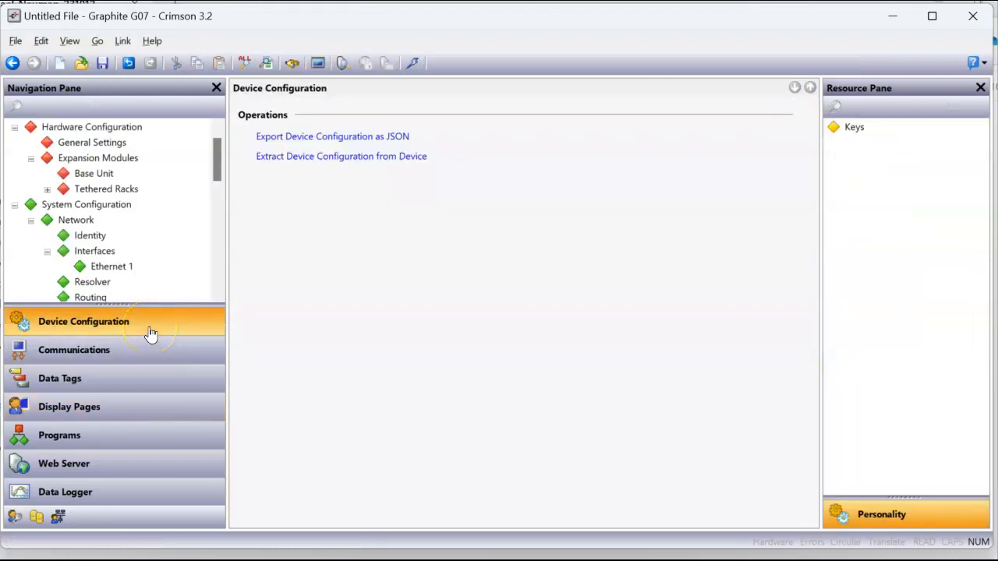
Open the Device Personality Settings key table and begin inserting a new key
left_click(129, 267)
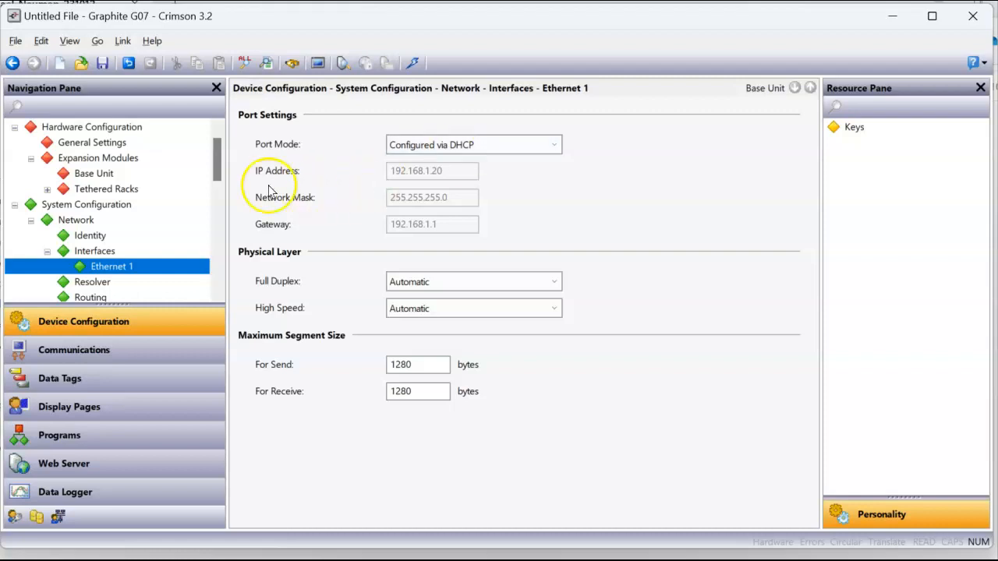
left_click_drag(215, 161, 218, 266)
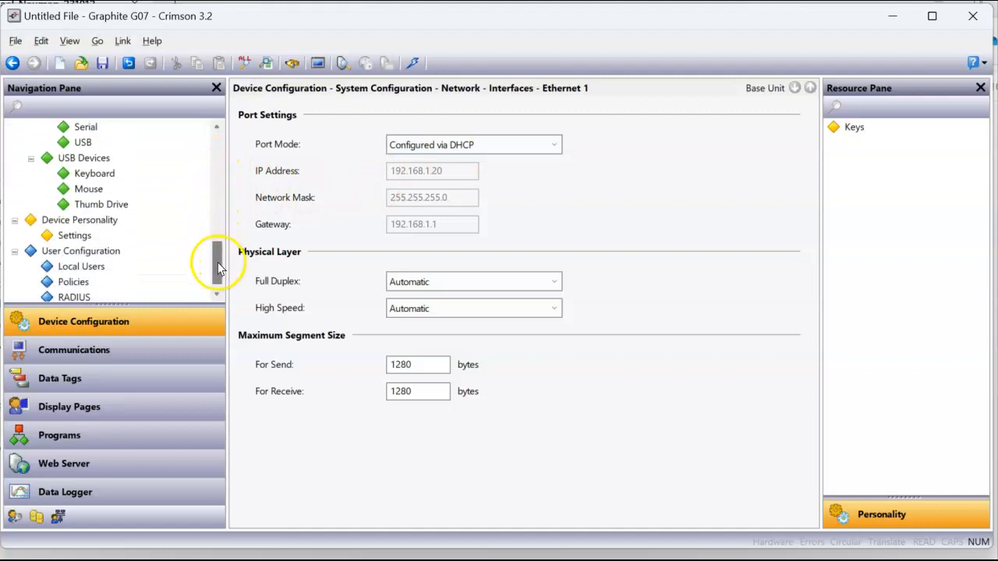
left_click(119, 233)
left_click(109, 222)
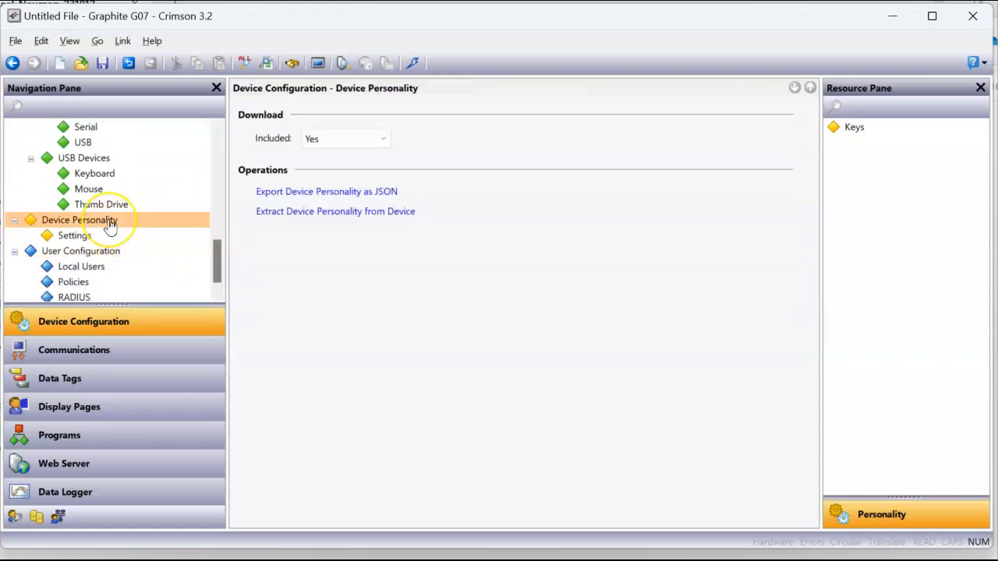
left_click(100, 235)
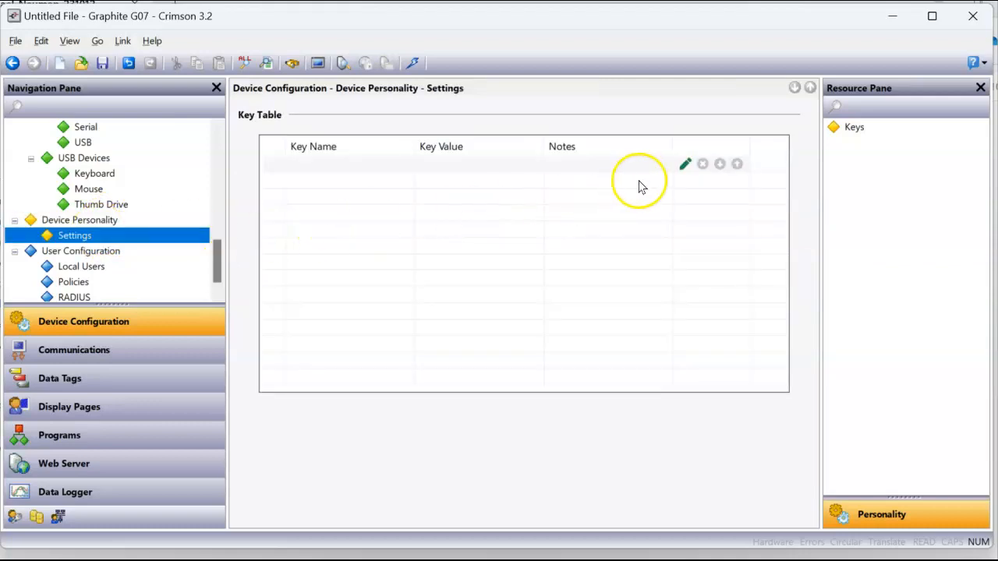
left_click(686, 167)
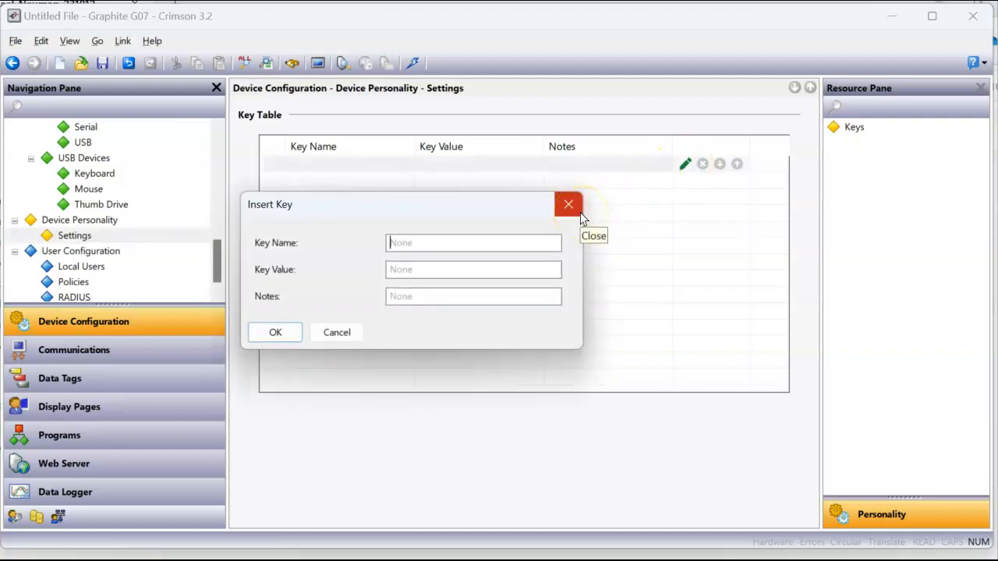
Add key HMI IP Address = 192.168.1.20, note 'This is the IP Address of the HMI'; widen Notes
type("HMI")
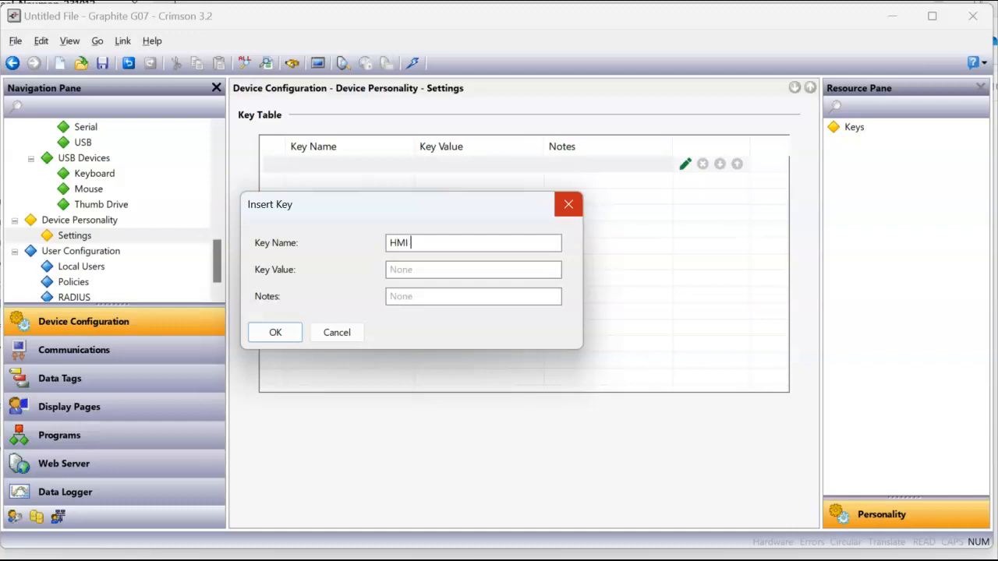
type(" IP Address")
key("ctrl+a")
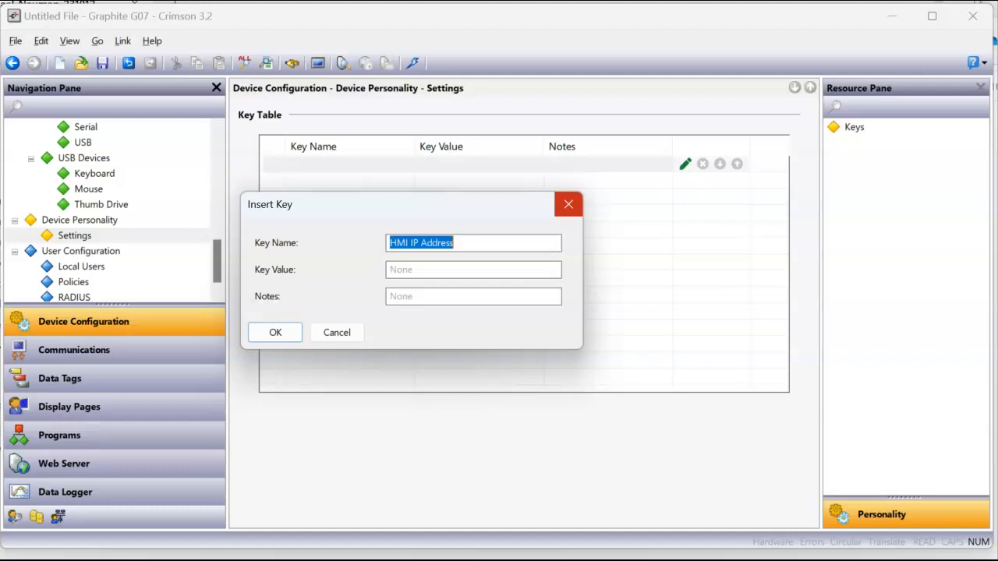
left_click(506, 271)
type("192.168.1.20")
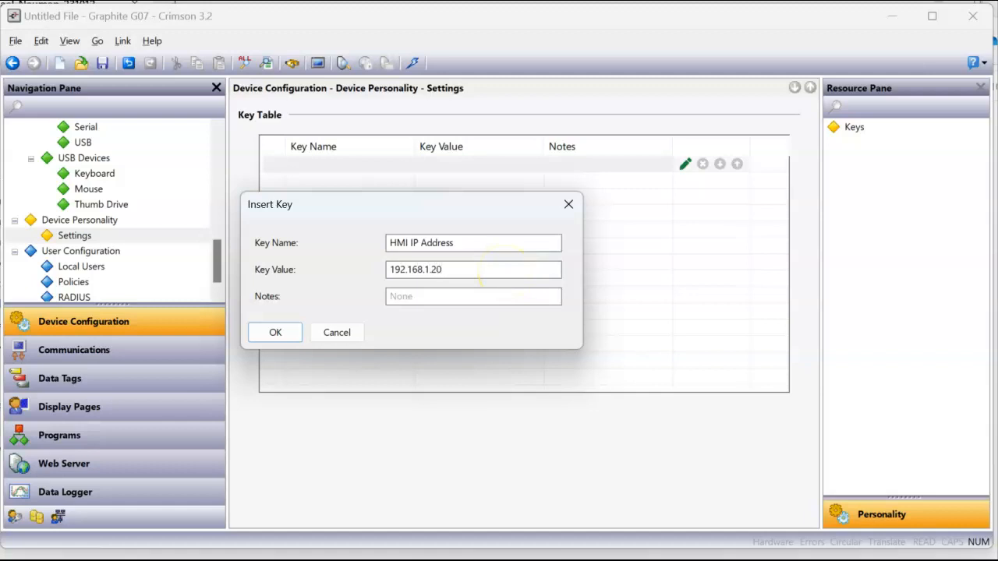
left_click(455, 297)
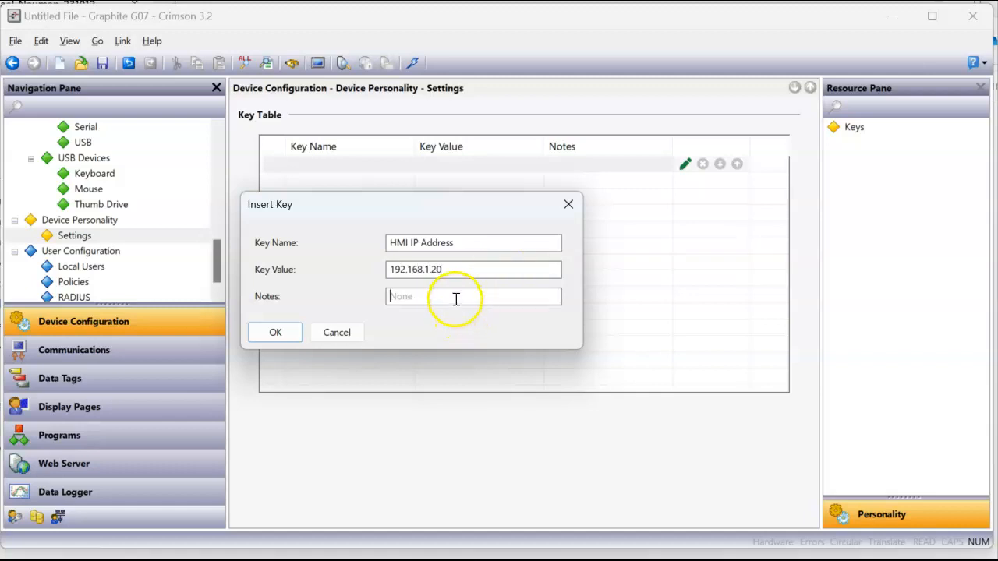
type("This")
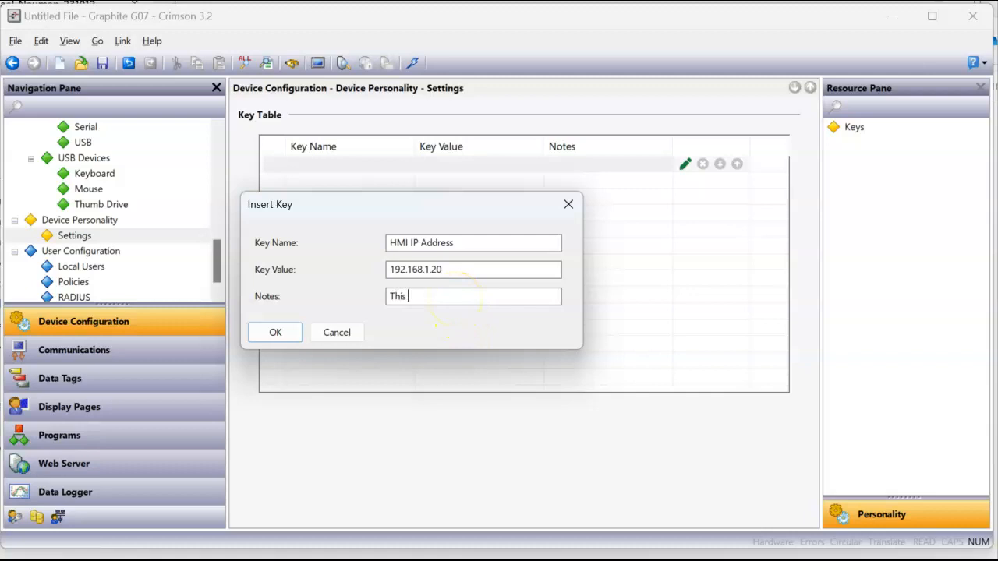
type(" is the IP Address of yhe HMI")
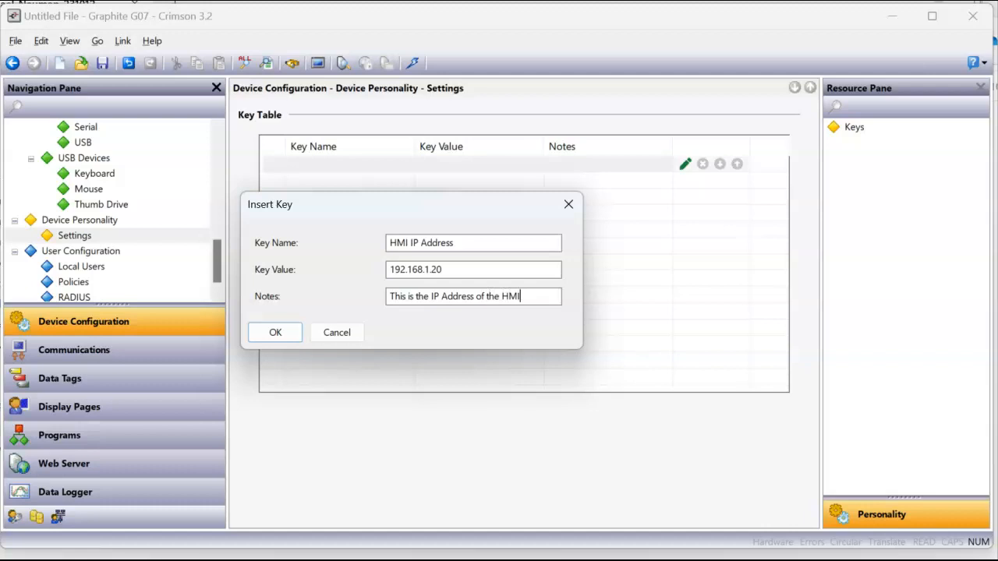
left_click(265, 331)
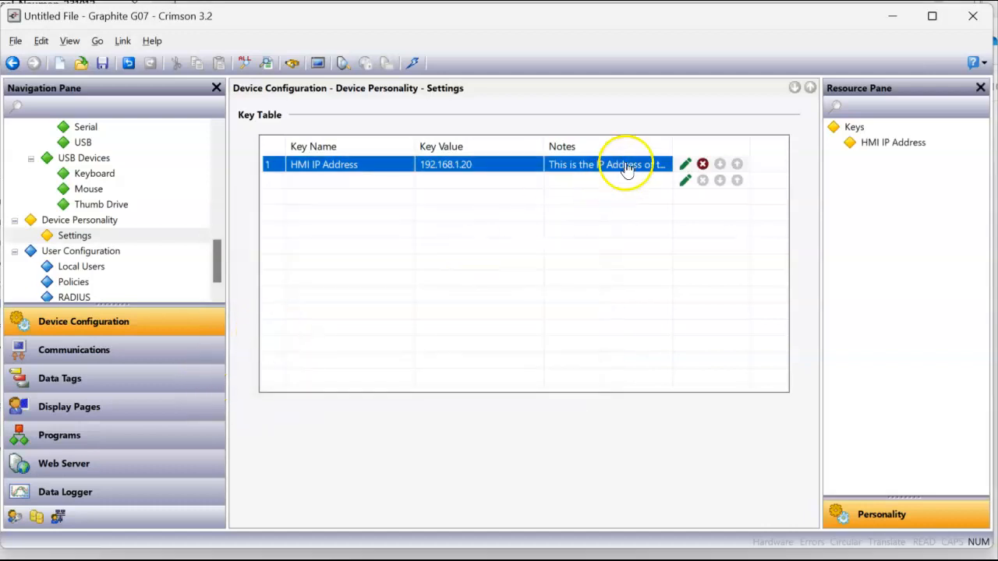
left_click_drag(546, 145, 506, 145)
left_click_drag(632, 145, 674, 146)
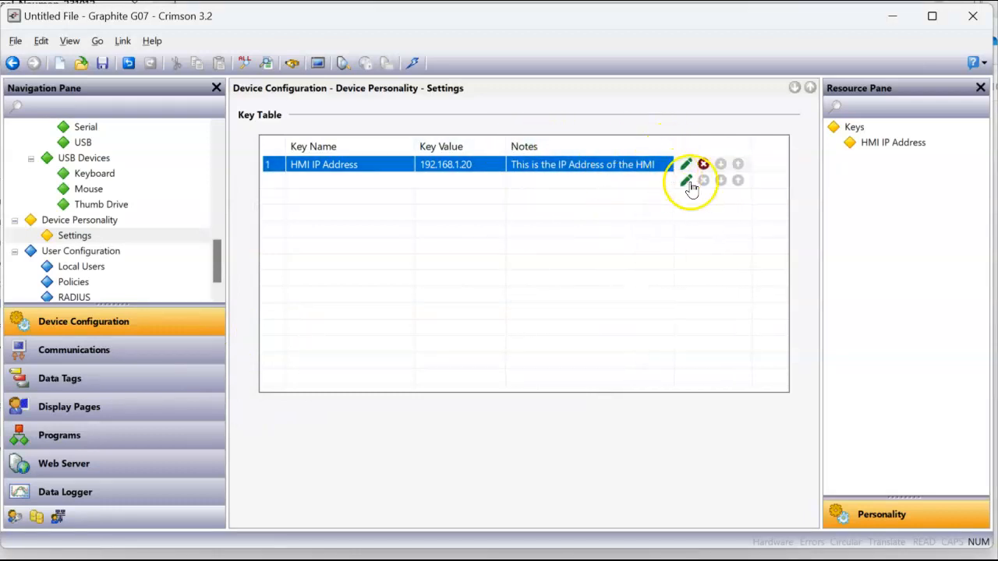
Add a second key HMI Name = HMI 20 with the note 'WebPage Label'
left_click(688, 184)
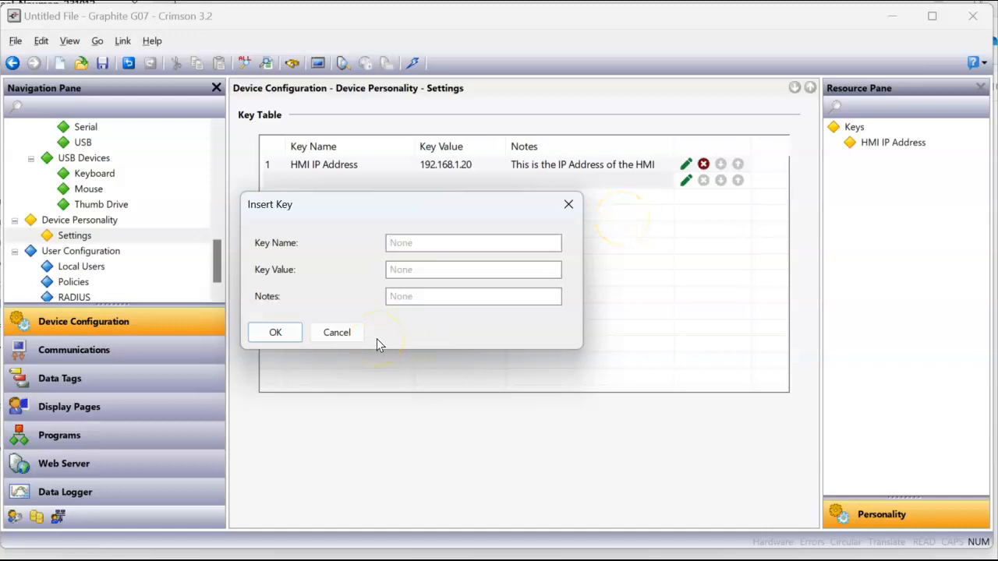
type("HMI")
type(" Nmae")
key("BackSpace")
key("BackSpace")
key("BackSpace")
type("ame")
left_click(408, 274)
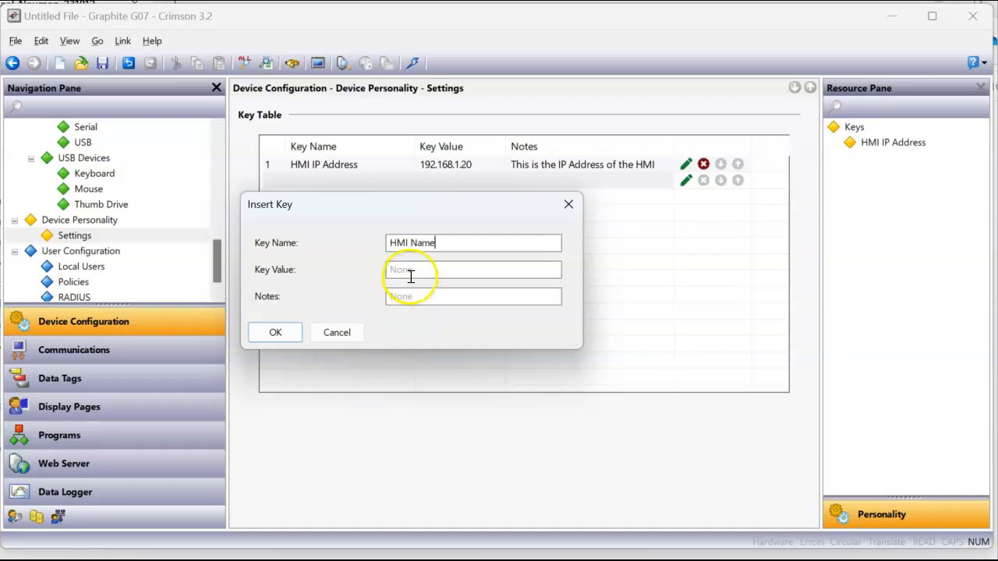
type("HMI 20")
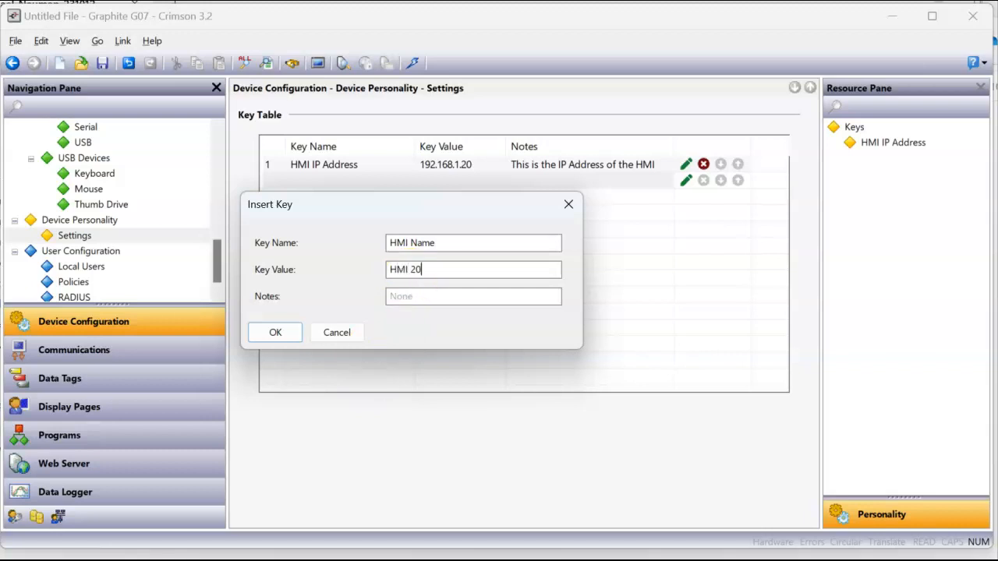
left_click(408, 297)
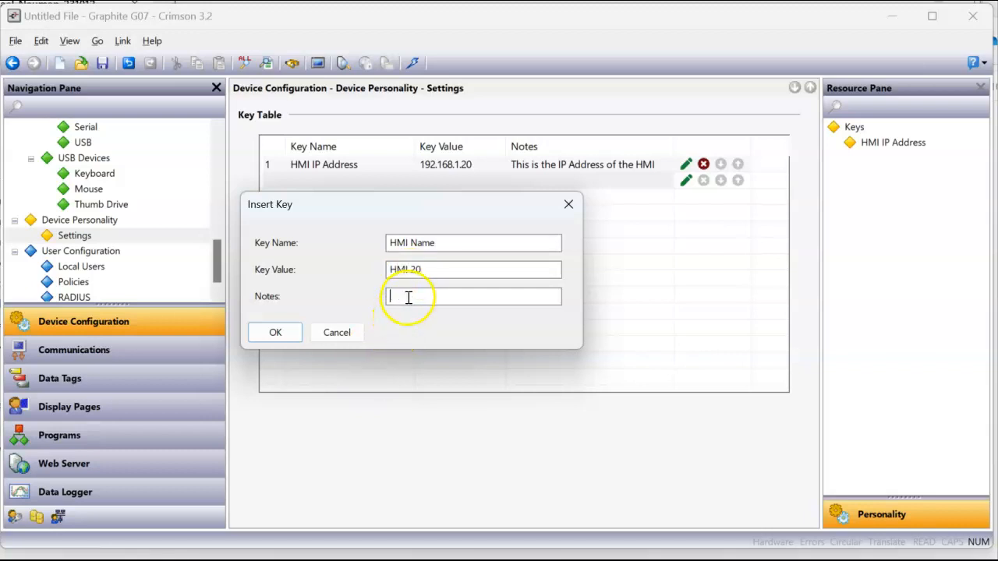
type("WebPag")
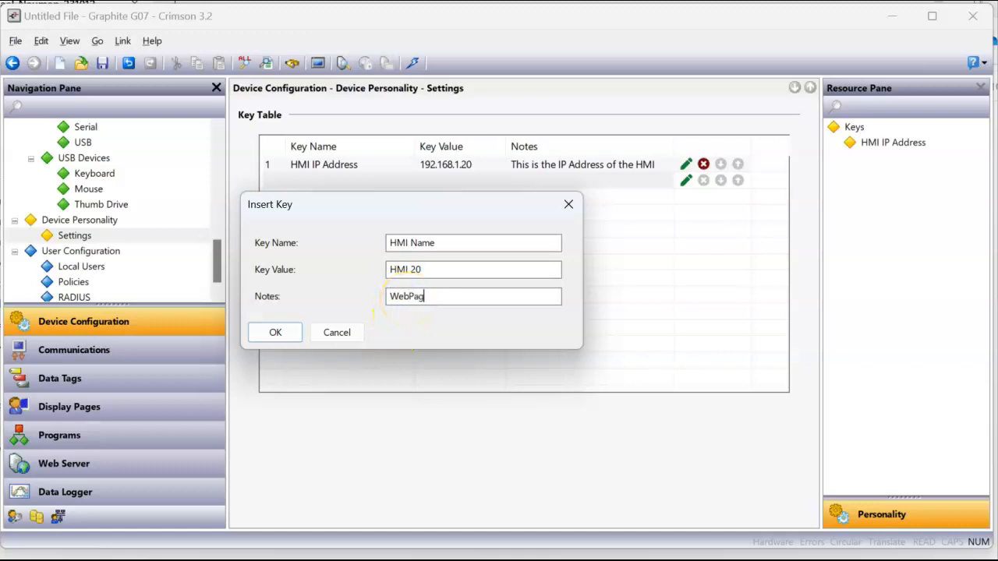
type("e Label")
key("ctrl+a")
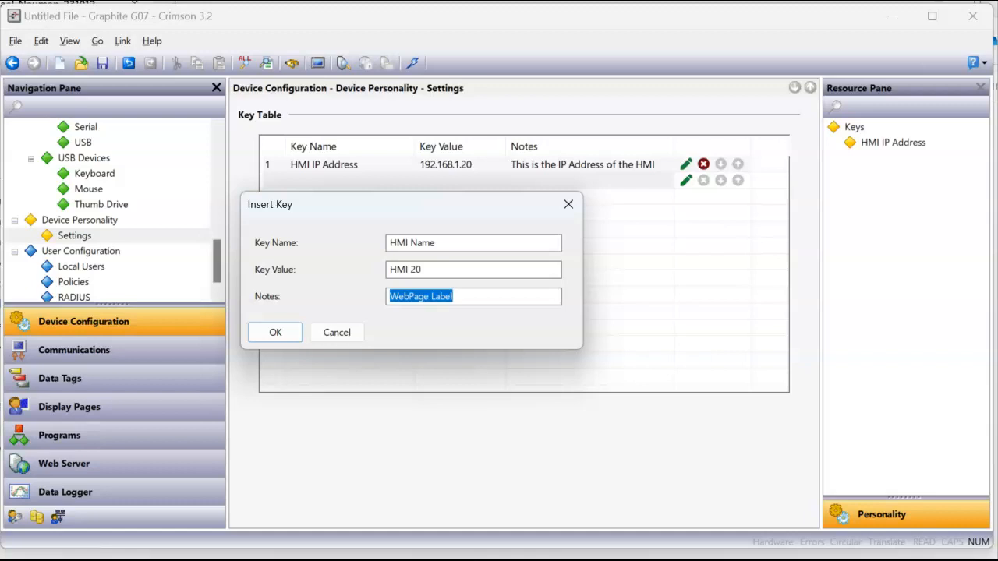
left_click(269, 335)
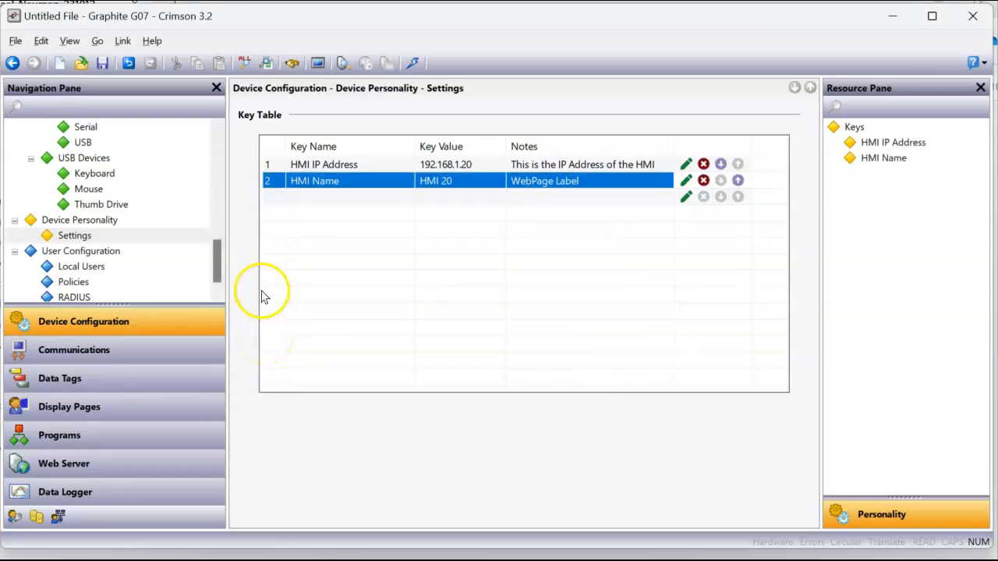
left_click_drag(217, 262, 230, 177)
Set Ethernet 1 to Manual Configuration with IP Address bound to the HMI IP Address key
left_click(110, 221)
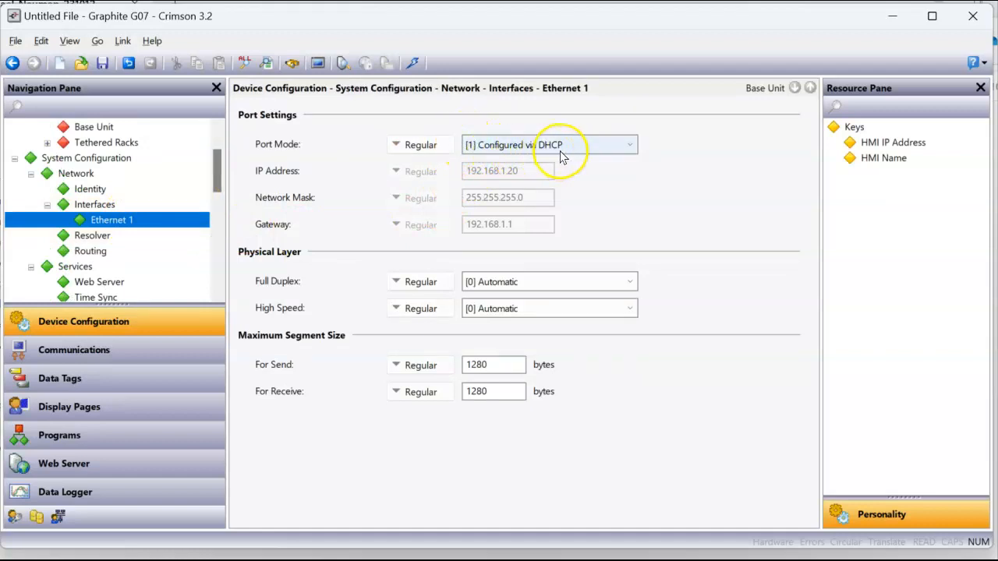
left_click(630, 146)
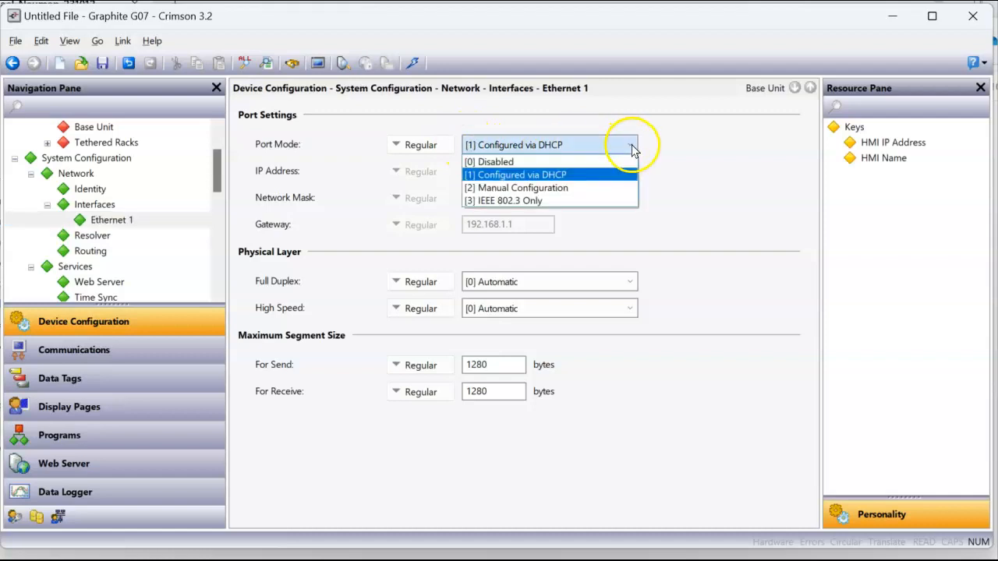
left_click(569, 198)
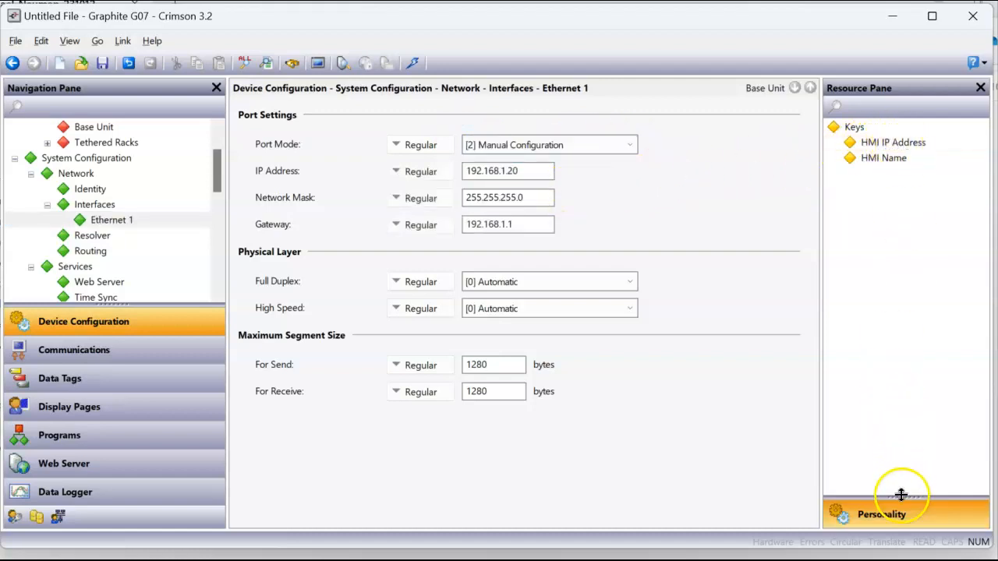
left_click_drag(900, 142, 506, 170)
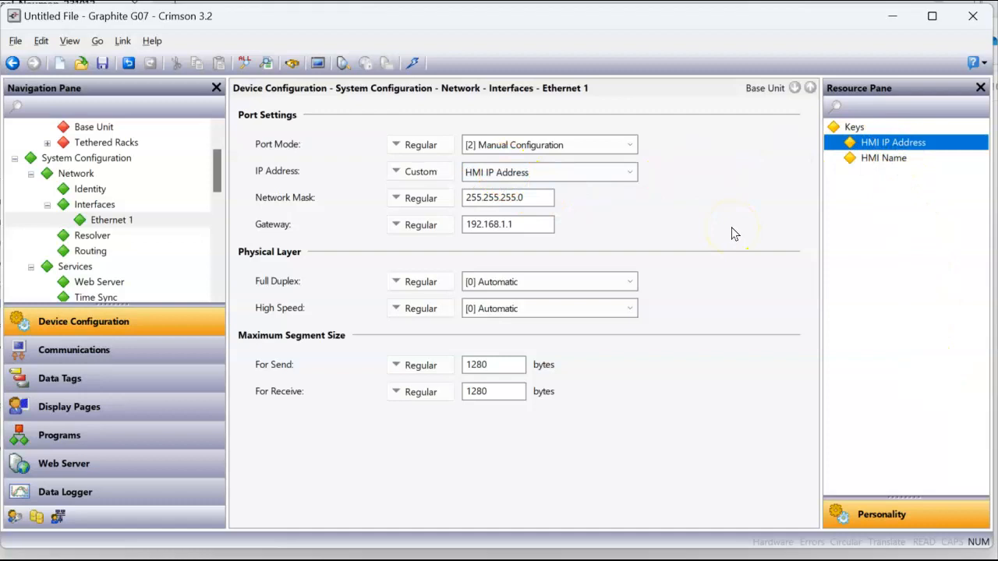
left_click(143, 442)
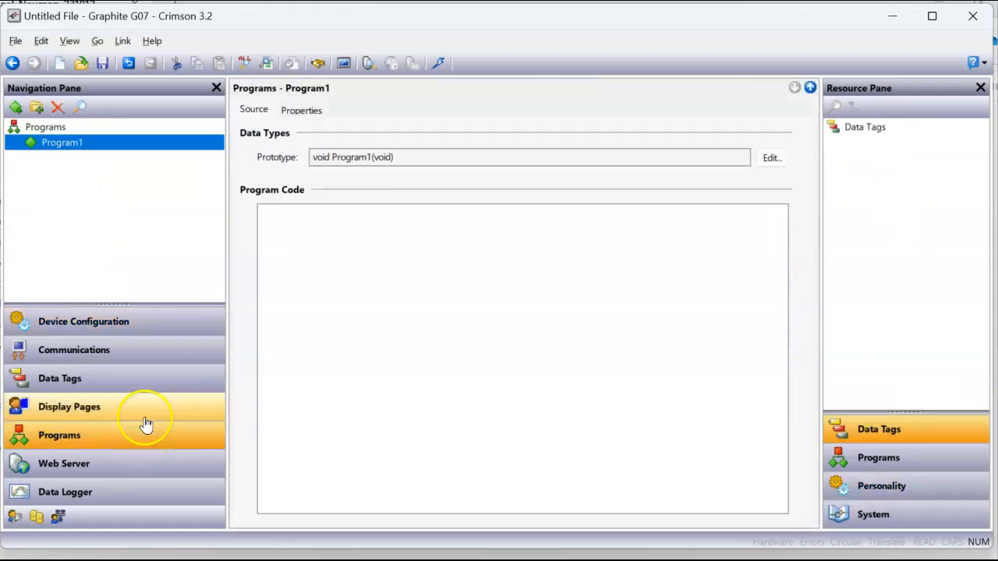
Set the web server Transport Protocol to TCP-HTTP
left_click(144, 405)
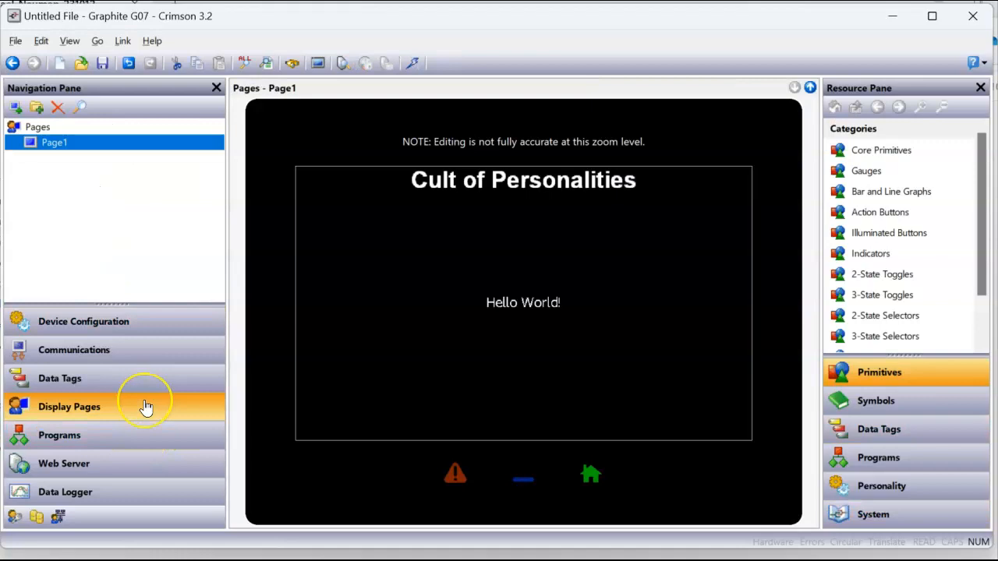
left_click(111, 474)
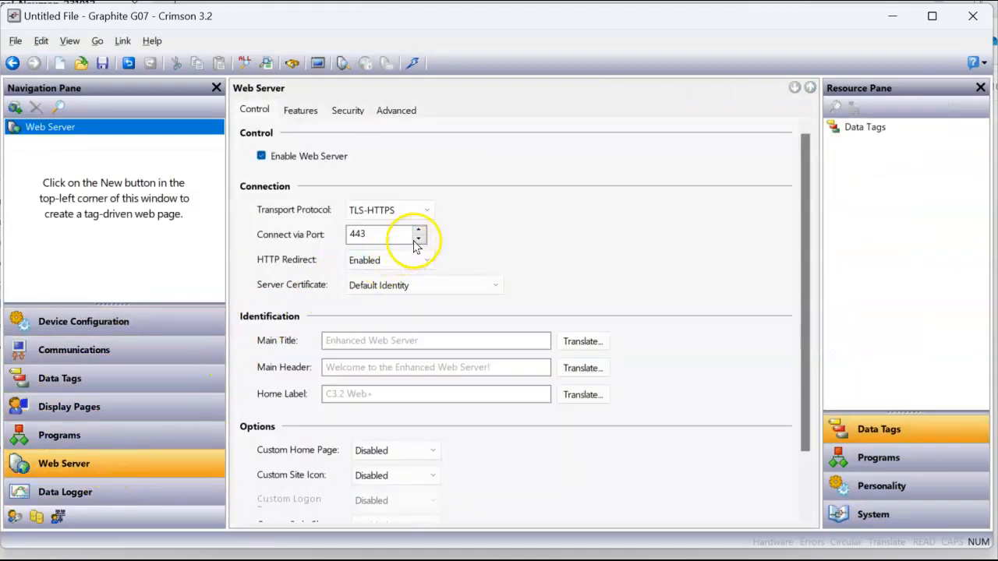
left_click(423, 210)
left_click(421, 224)
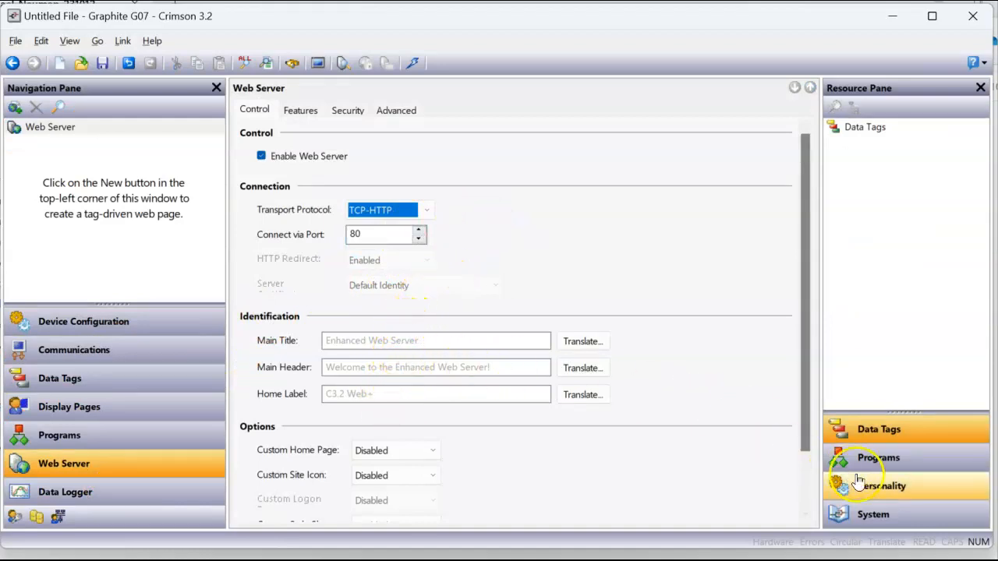
Bind Main Title, Main Header and Home Label to the HMI Name personality key
left_click(880, 487)
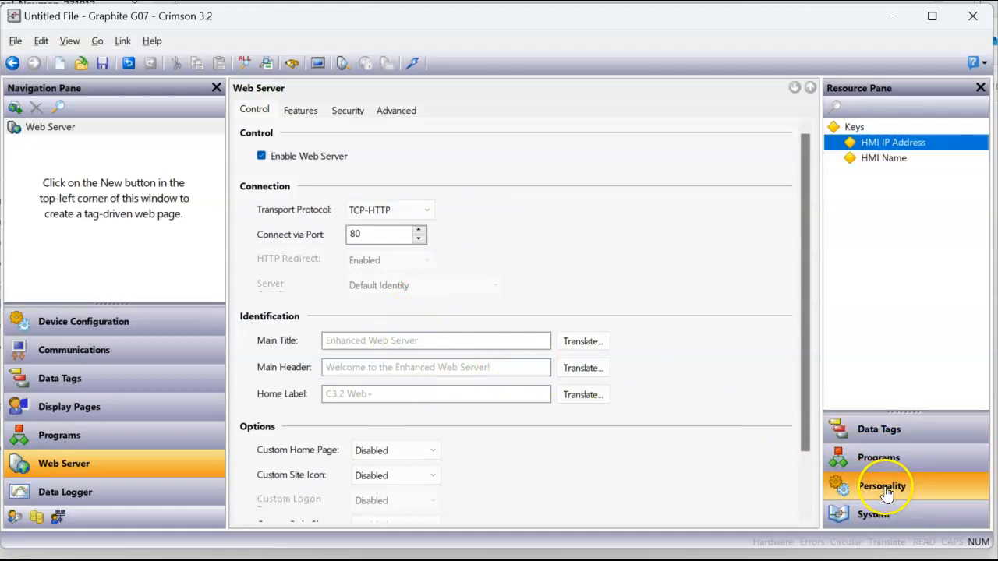
left_click_drag(891, 164, 436, 340)
left_click(879, 159)
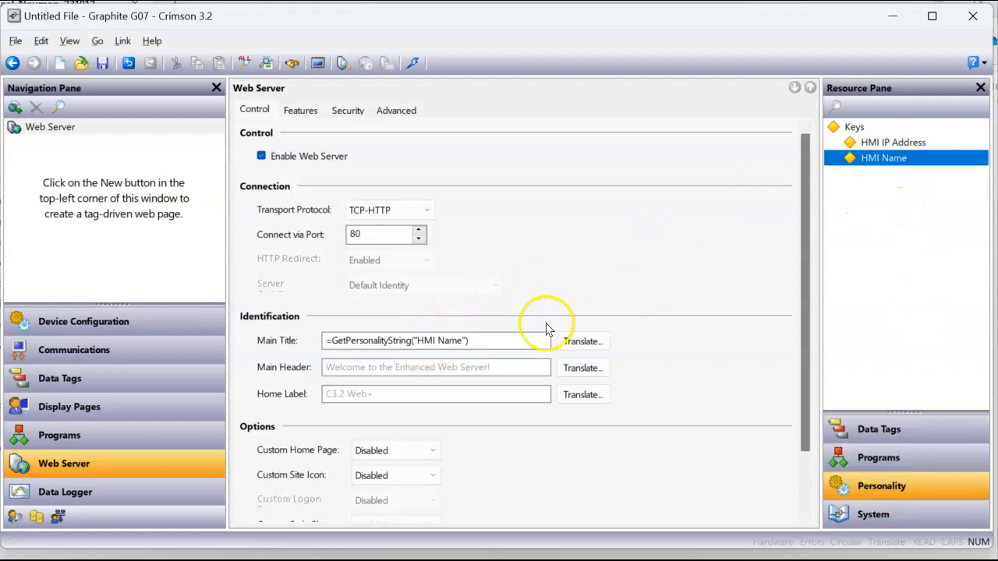
left_click_drag(885, 161, 463, 366)
left_click(889, 162)
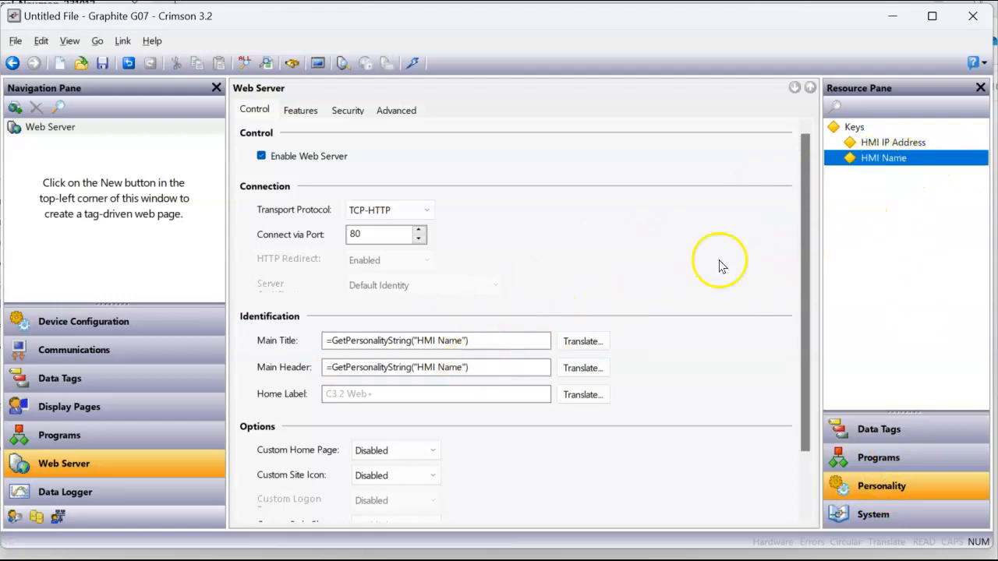
left_click_drag(871, 169, 428, 392)
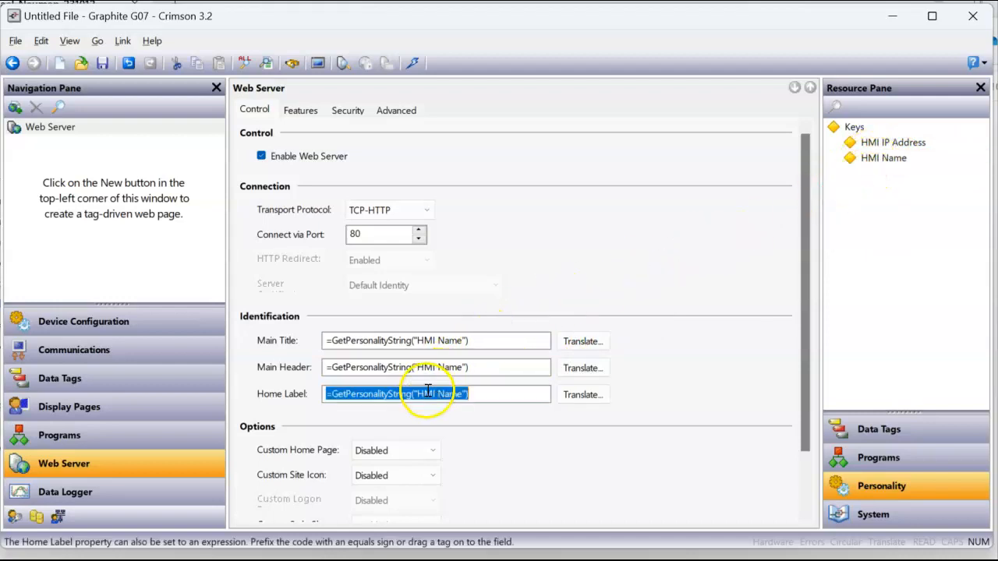
Set web server Remote Control to Enabled and Display Mode to Bare Display Scaled
left_click(309, 111)
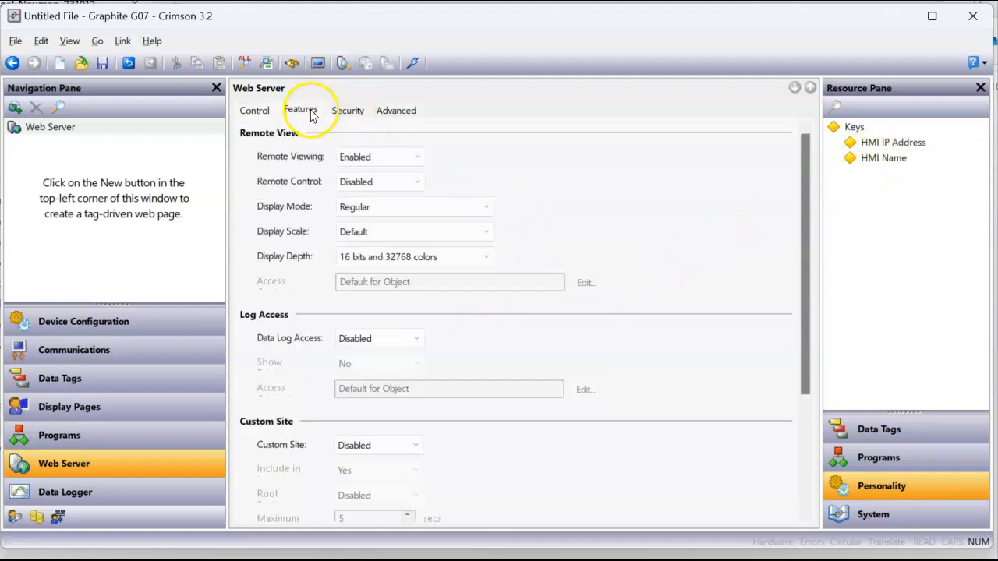
left_click(377, 182)
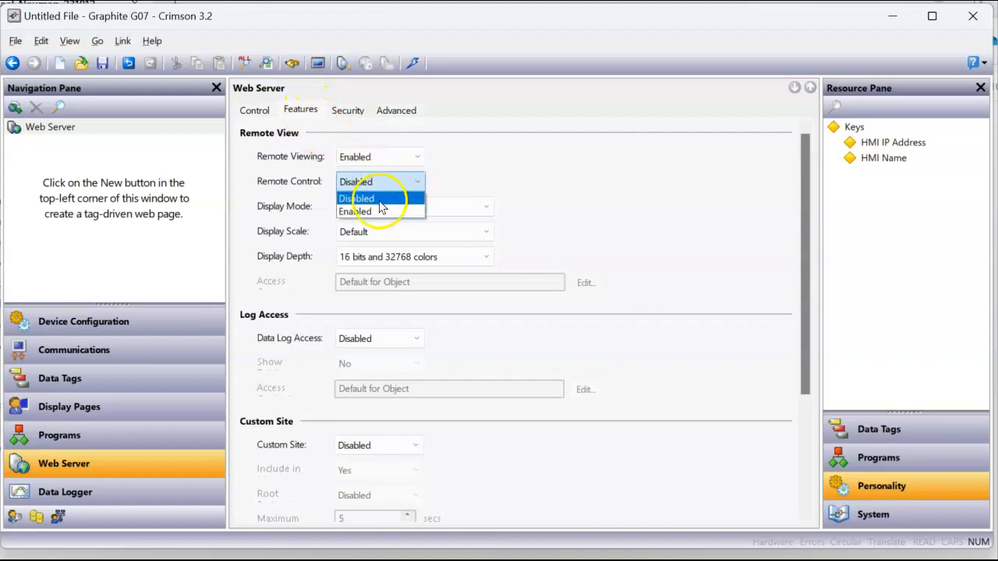
left_click(379, 211)
left_click(379, 209)
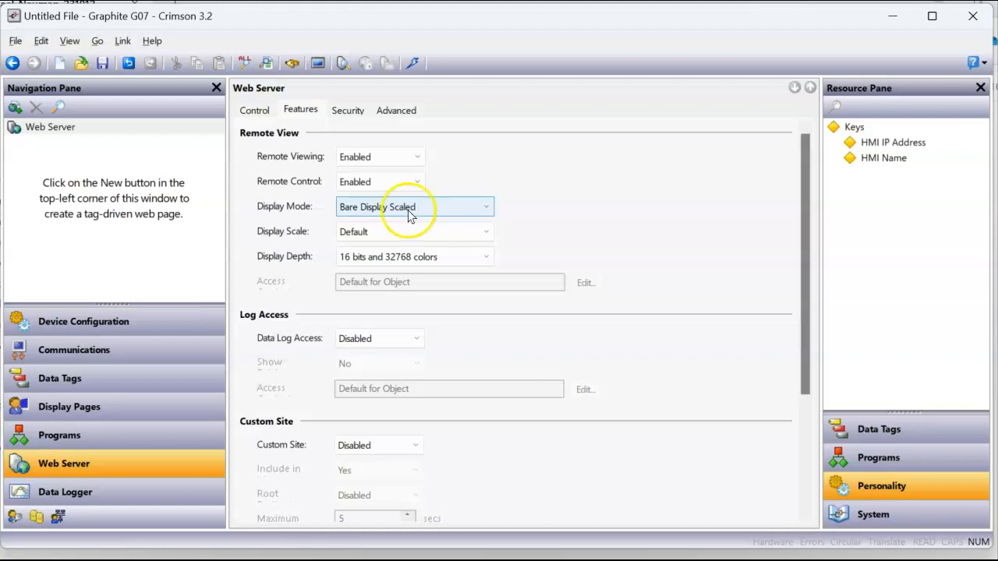
left_click(121, 386)
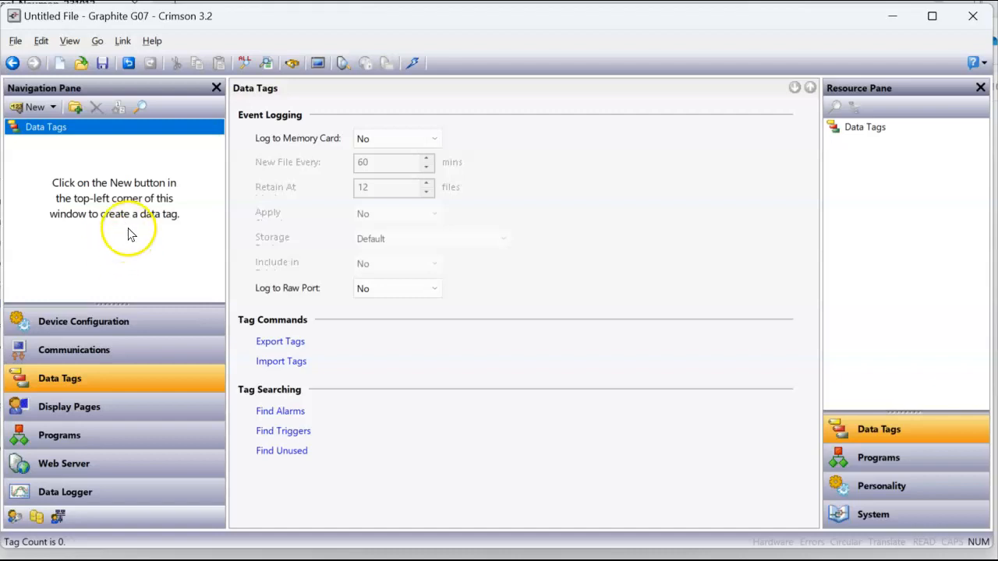
Create numeric Tag1 with source GetPersonalityIp("HMI IP Address")
left_click(52, 108)
left_click(69, 128)
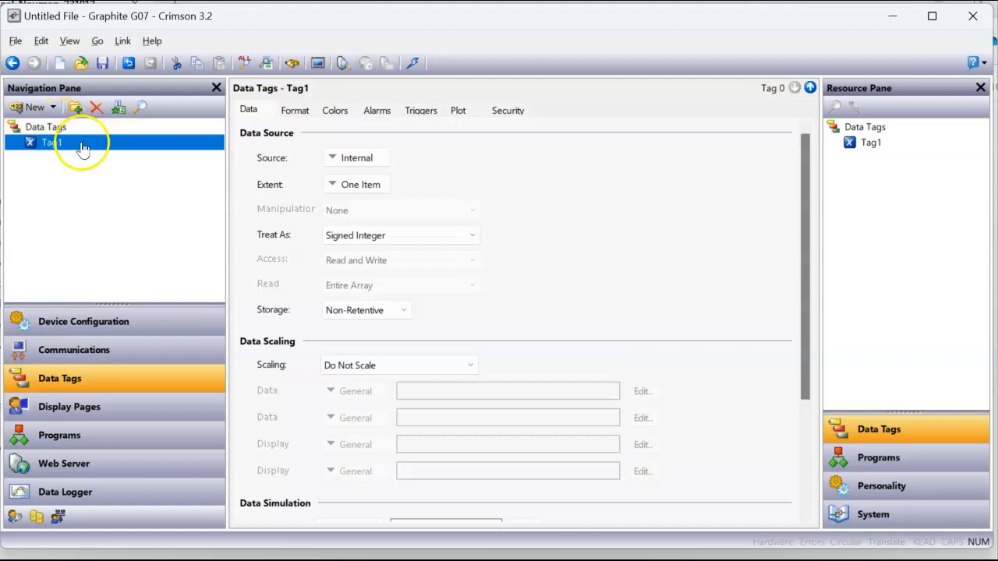
left_click(879, 485)
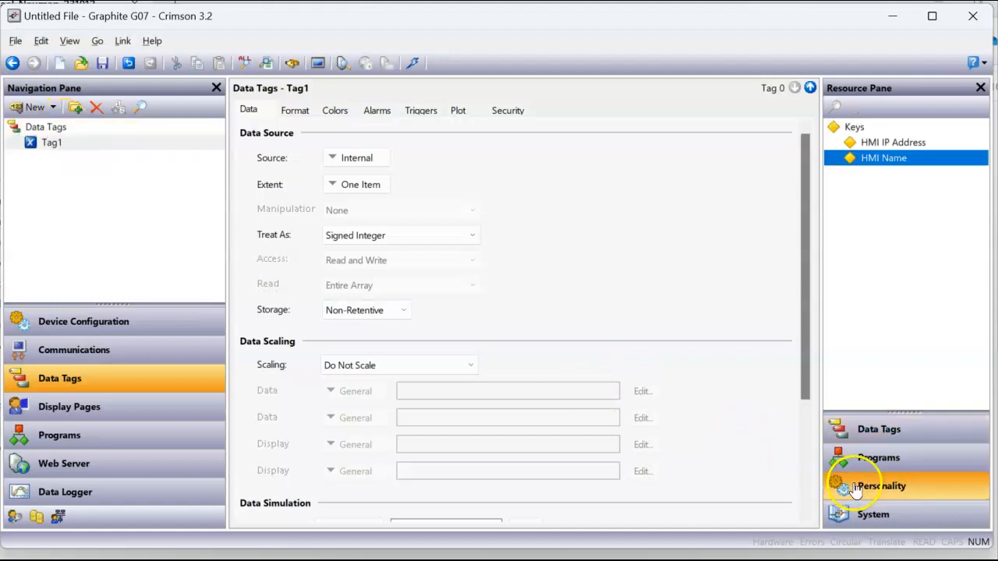
left_click(906, 147)
left_click_drag(906, 148, 384, 162)
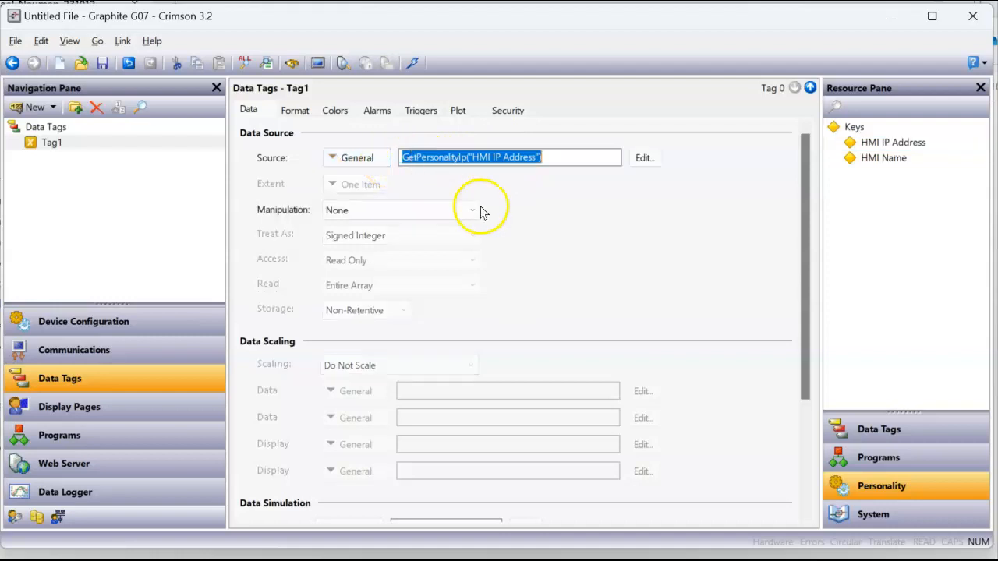
left_click(49, 148)
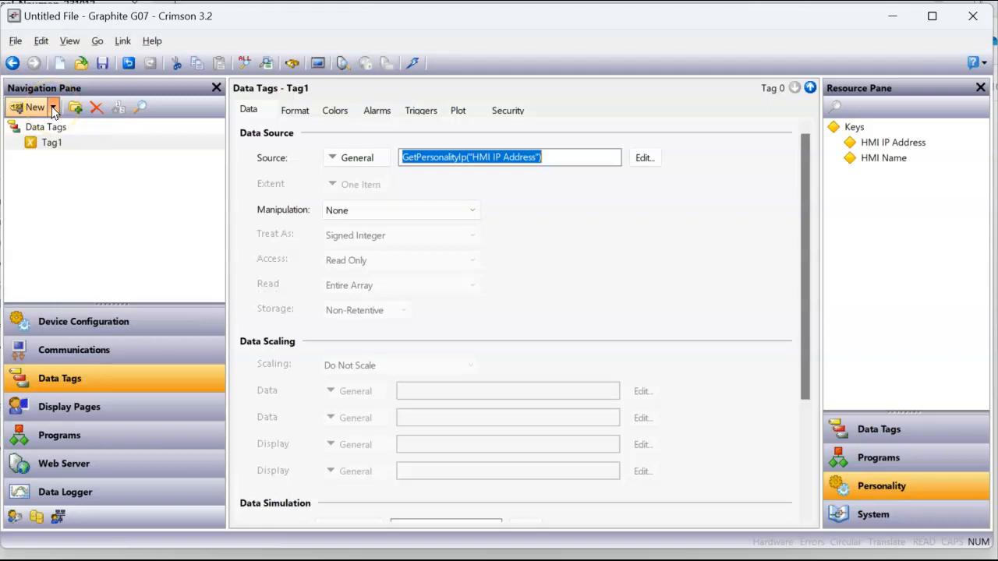
Try Tag2 as string then numeric tag, deleting each attempt after the numeric-value error
left_click(53, 108)
left_click(51, 166)
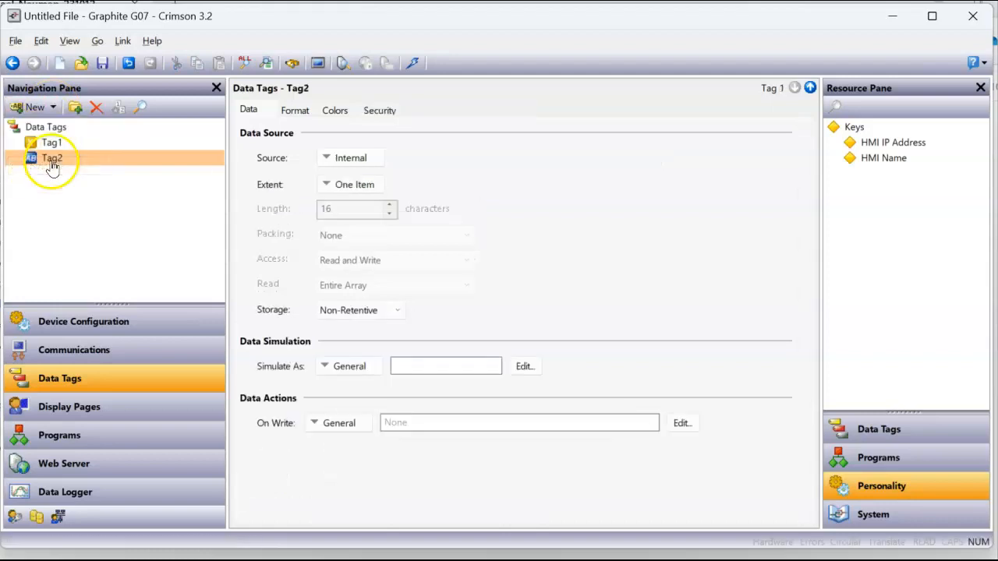
left_click(883, 162)
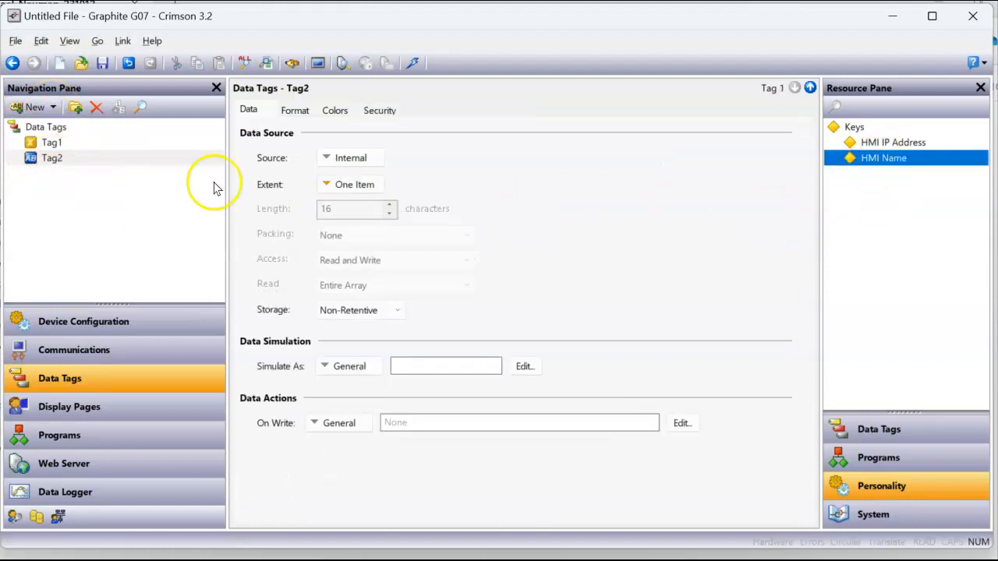
left_click(98, 108)
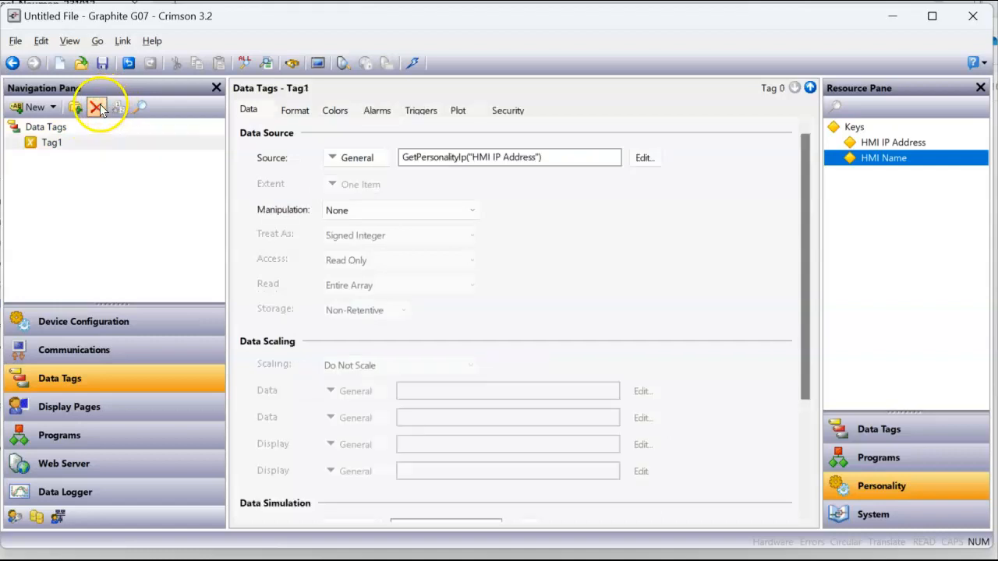
left_click(35, 107)
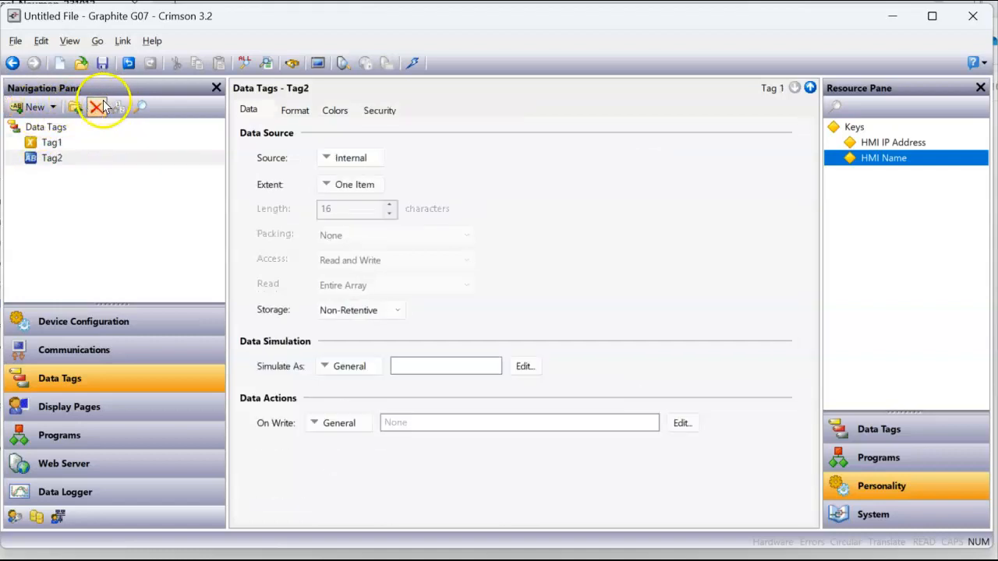
left_click(97, 108)
left_click(35, 108)
left_click(54, 129)
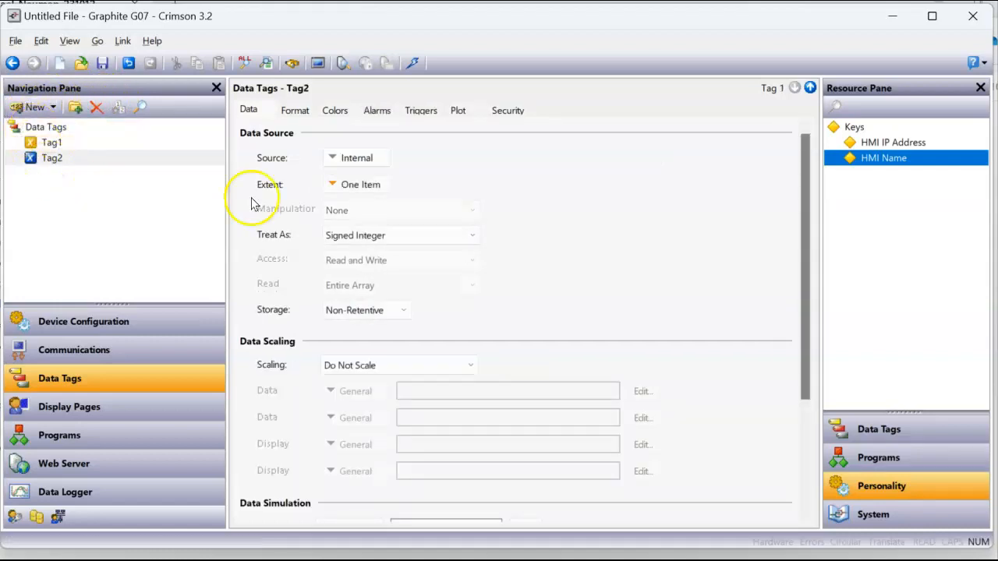
left_click_drag(865, 159, 356, 160)
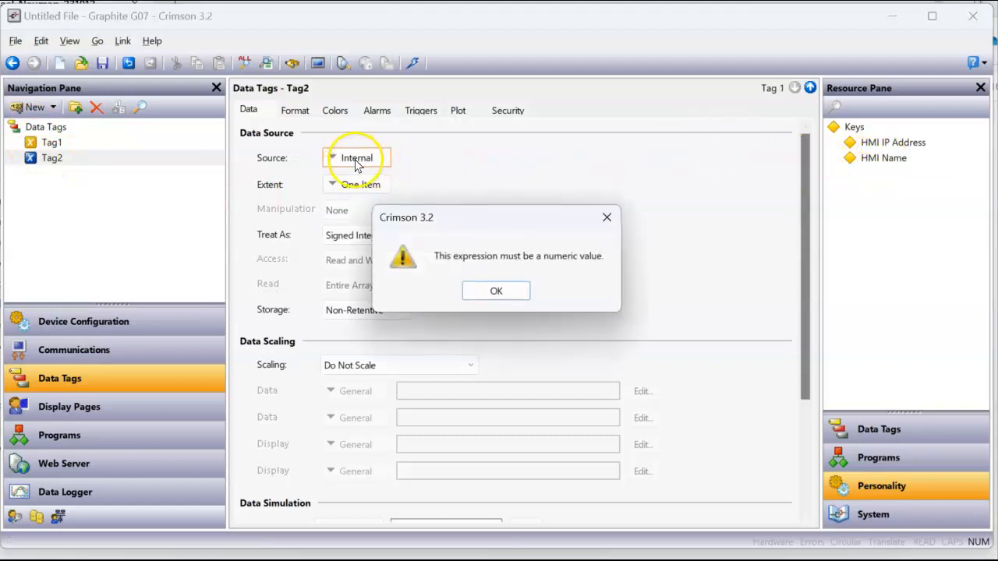
left_click(496, 290)
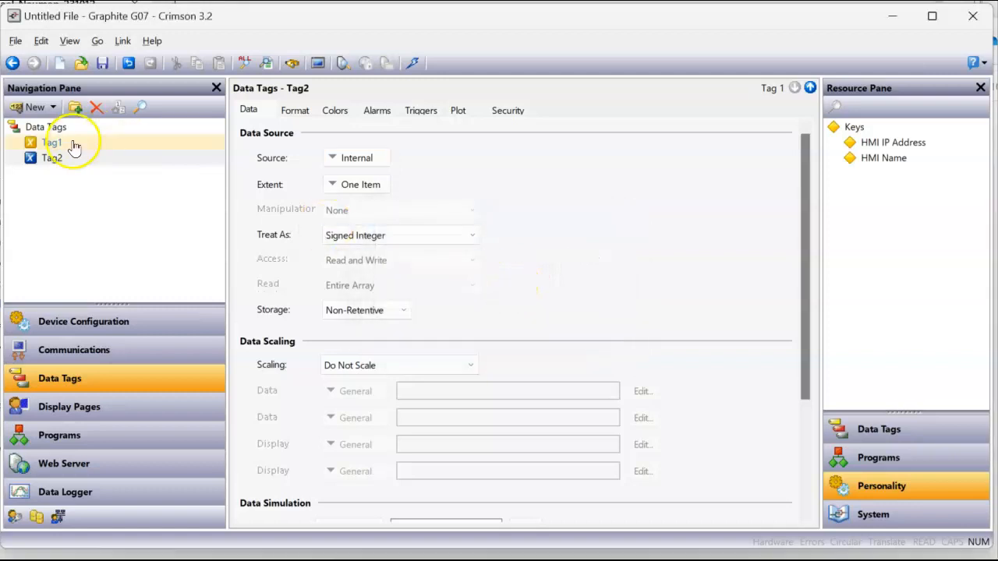
left_click(96, 107)
Create string tag Tag2 with source GetPersonalityString("HMI Name")
left_click(53, 107)
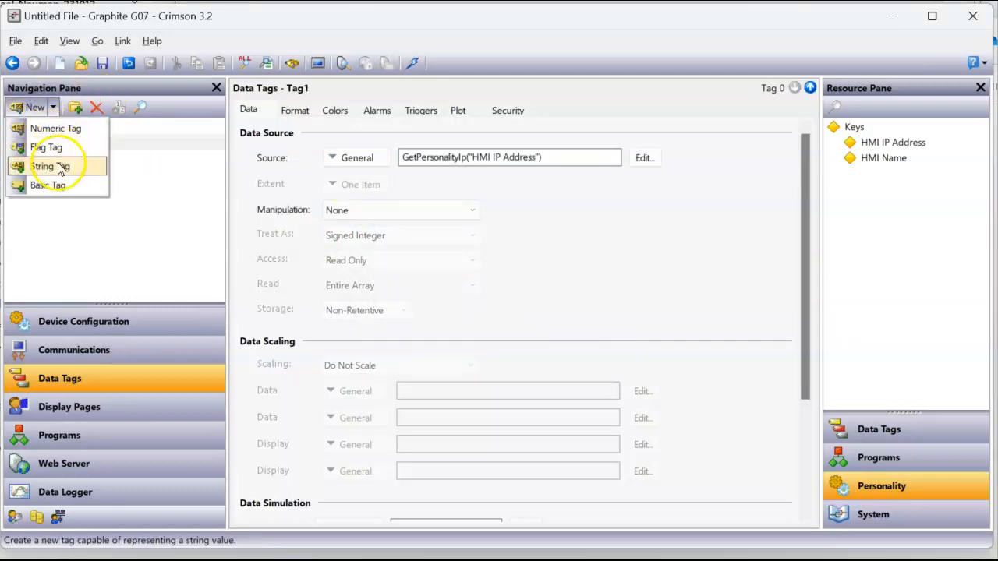
left_click(58, 165)
left_click(879, 158)
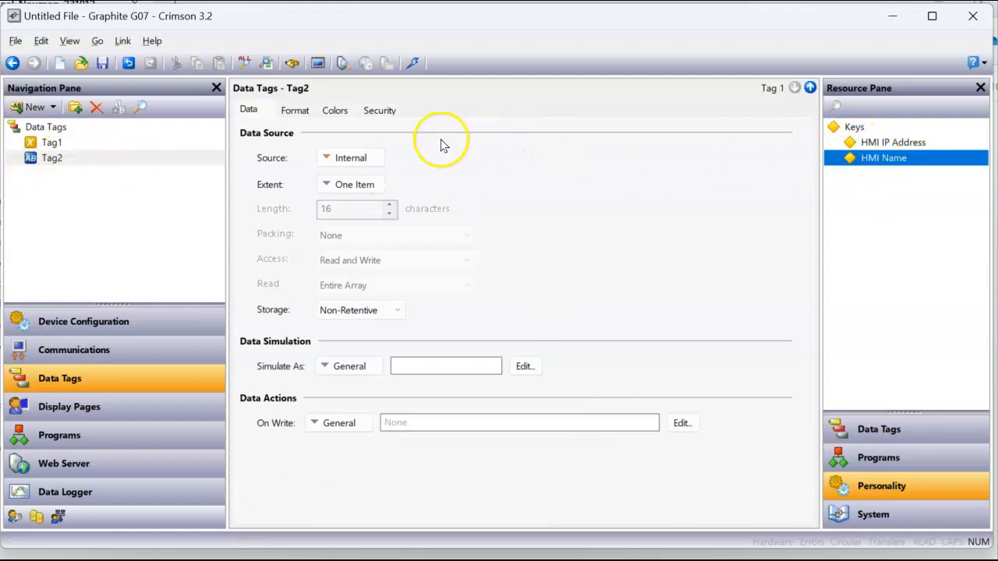
left_click_drag(857, 161, 355, 164)
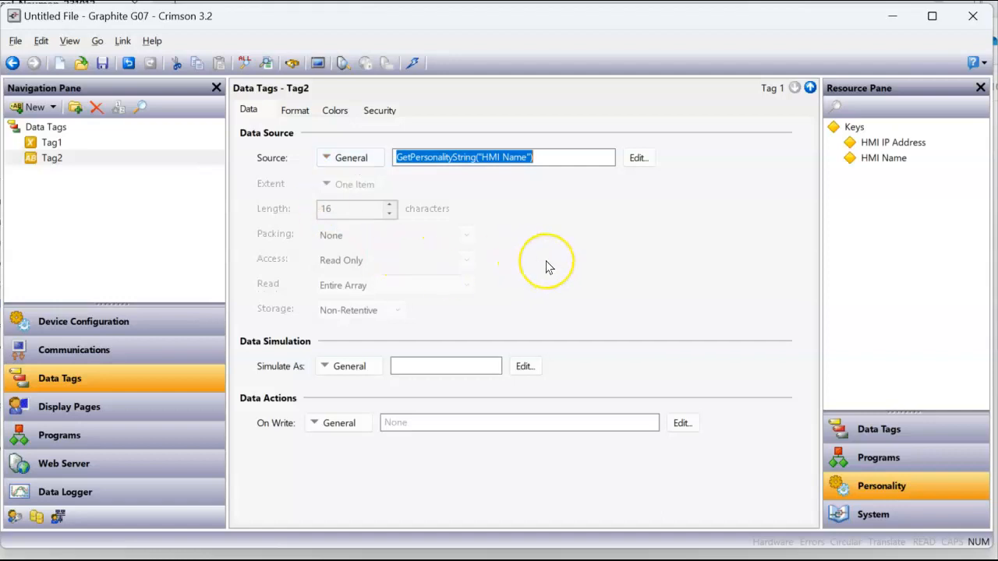
left_click(124, 411)
Place Tag1 and Tag2 on Page1 as data boxes, one below the other
left_click(528, 252)
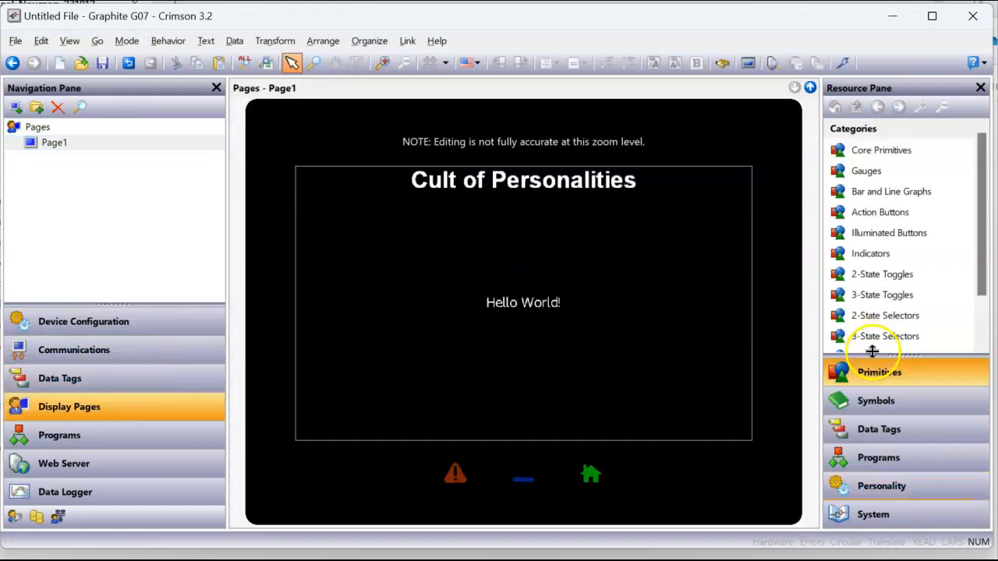
left_click(894, 435)
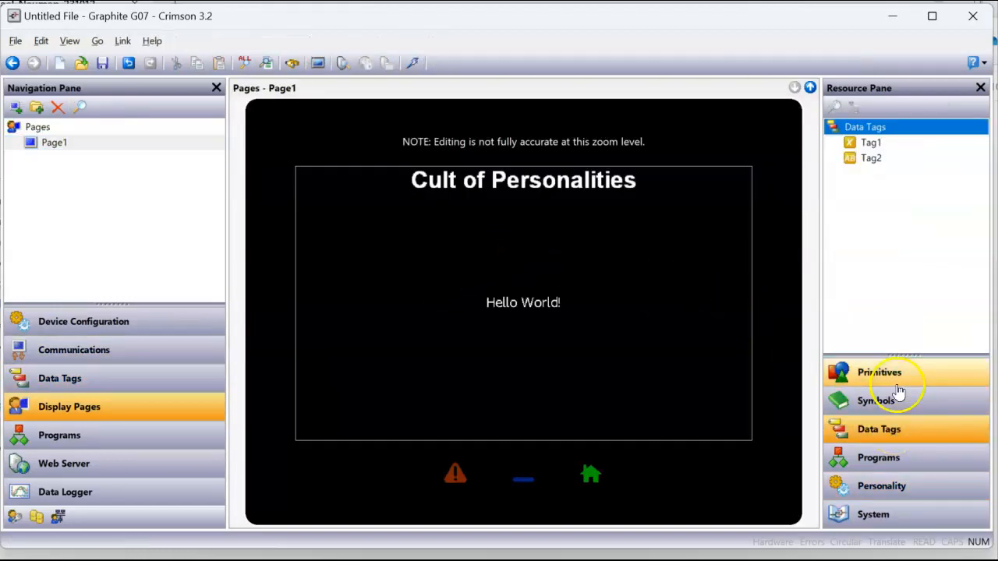
left_click_drag(870, 142, 423, 244)
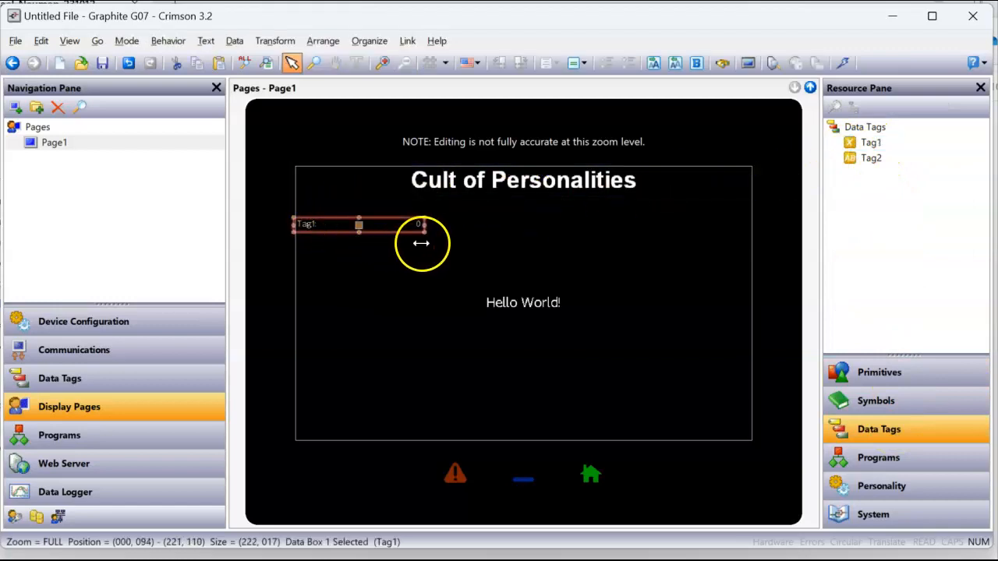
left_click_drag(872, 158, 422, 261)
left_click(441, 244)
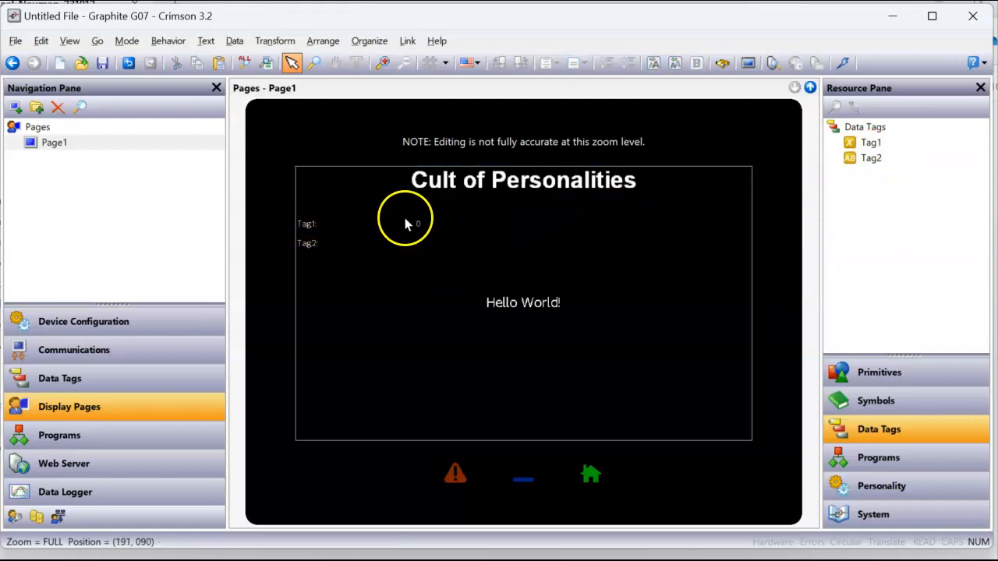
Enlarge Tag1's and Tag2's fonts (to Hei 24) and make both bold
left_click(405, 223)
left_click(462, 221)
left_click(463, 223)
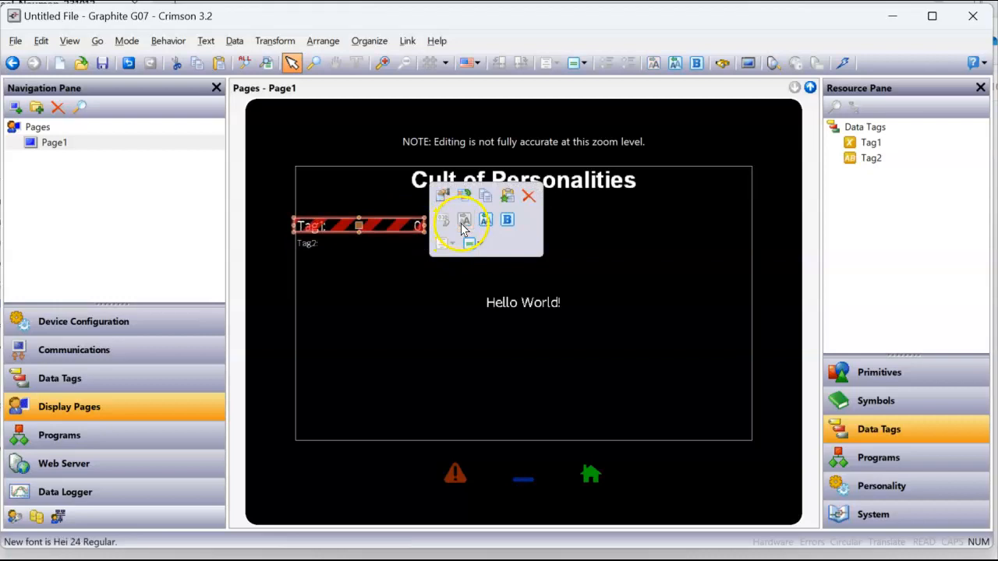
left_click(512, 224)
left_click(512, 239)
left_click(379, 245)
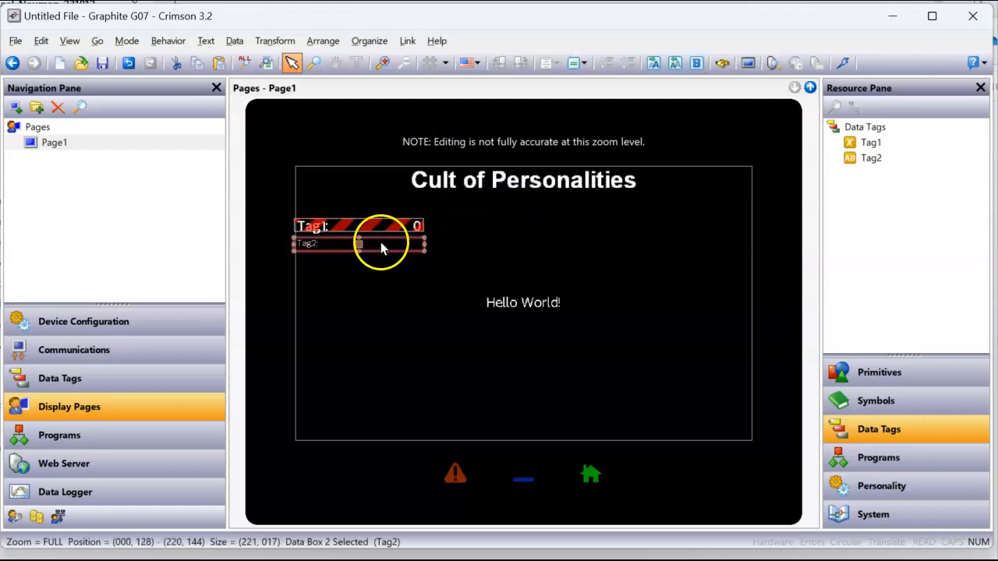
left_click(462, 240)
left_click(463, 240)
left_click(506, 239)
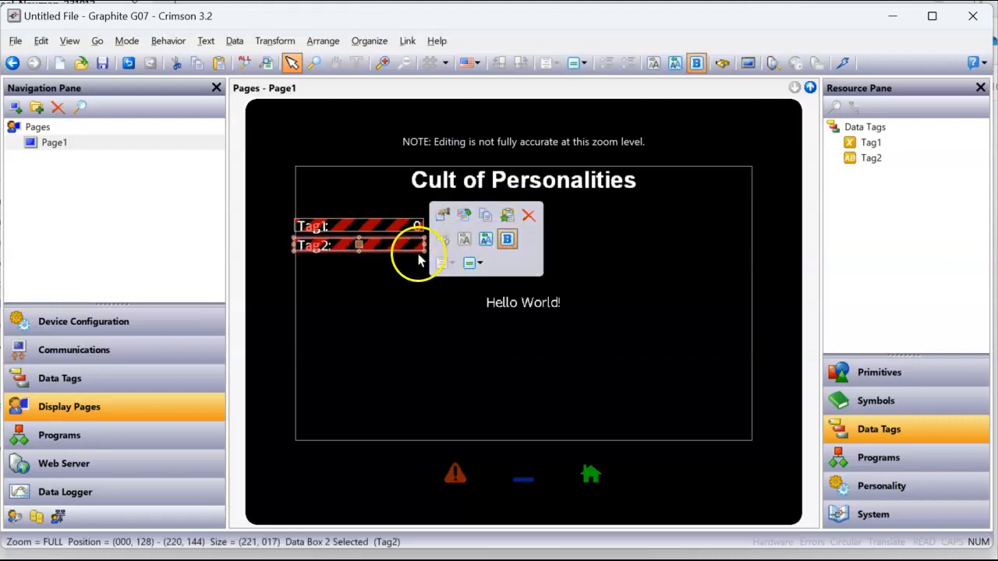
left_click_drag(424, 250, 408, 263)
Resize Tag1's box to match Tag2's at 239×42 using Size Same As
right_click(392, 230)
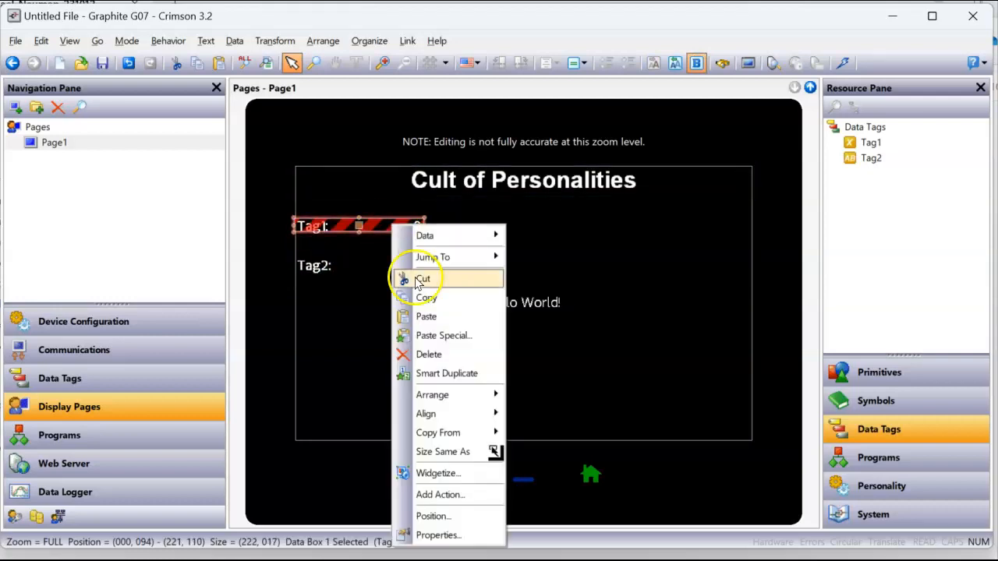
left_click(426, 451)
left_click(363, 267)
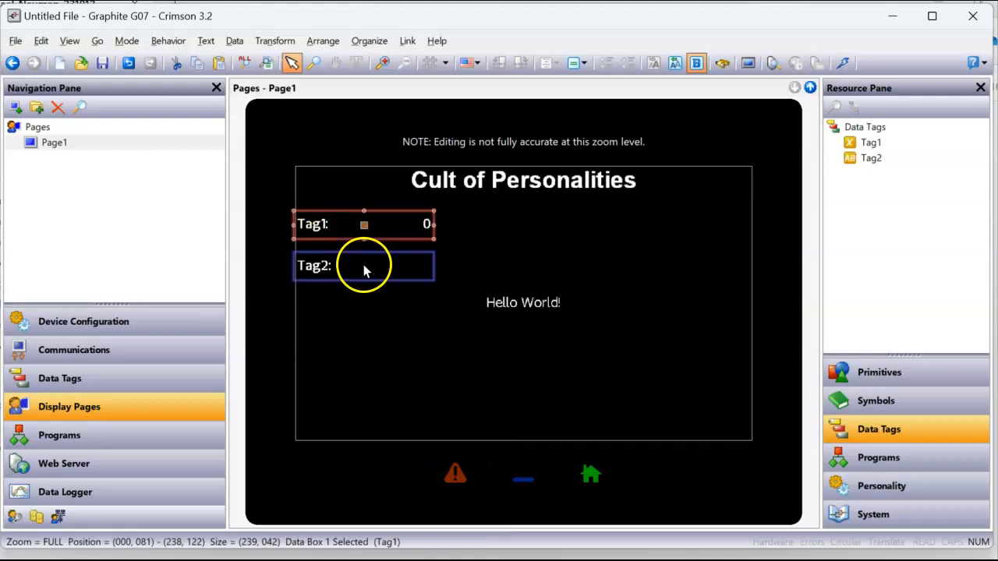
left_click(570, 264)
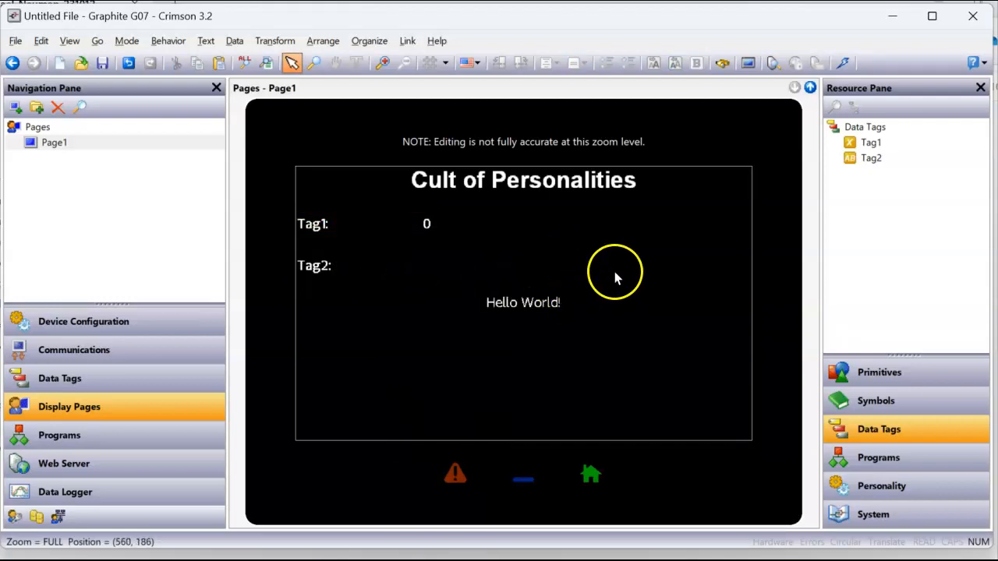
Save the database as Main_Database in the Personalities\Demo_231012 folder
left_click(17, 43)
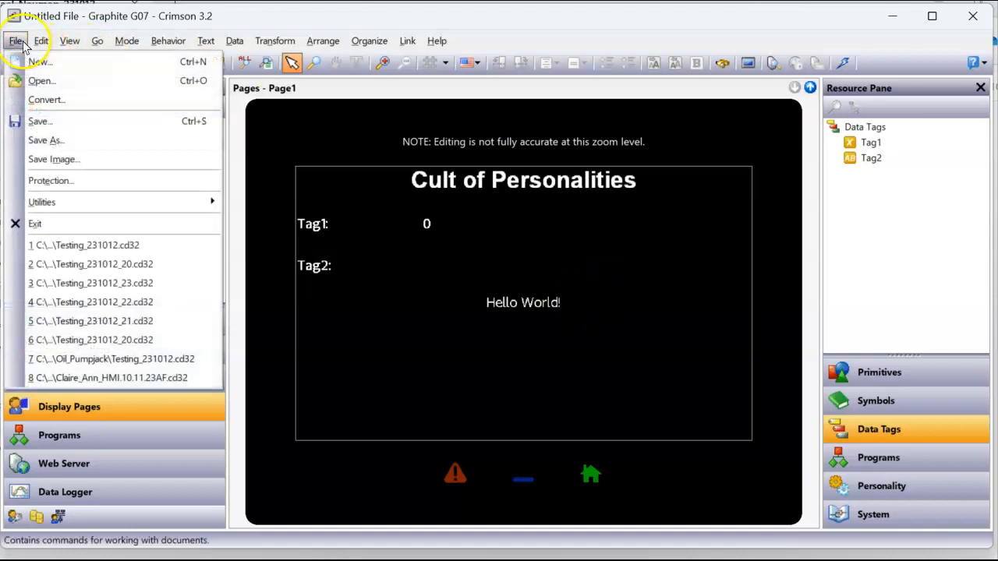
left_click(39, 140)
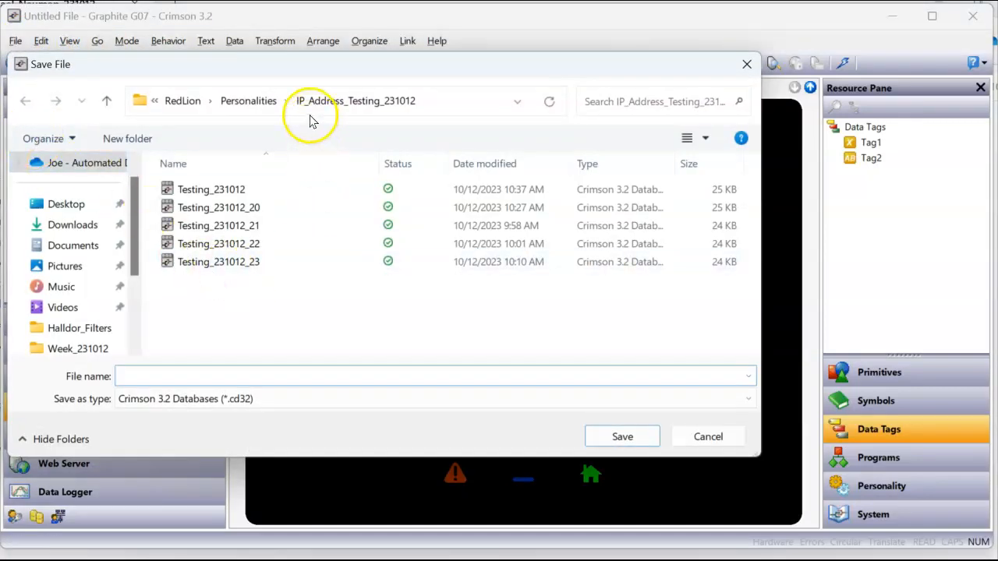
left_click(249, 101)
double_click(211, 195)
left_click(194, 366)
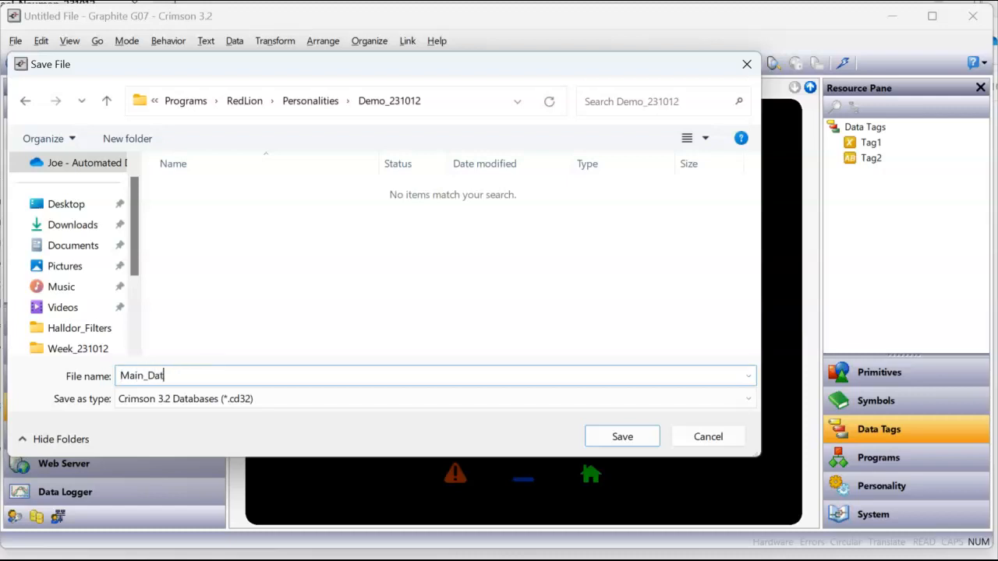
key("Return")
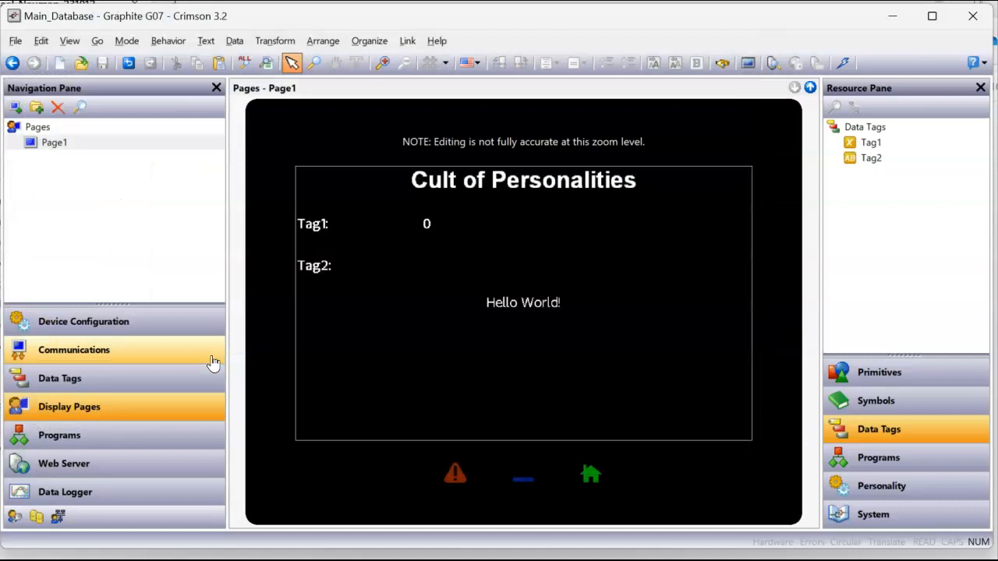
left_click(435, 355)
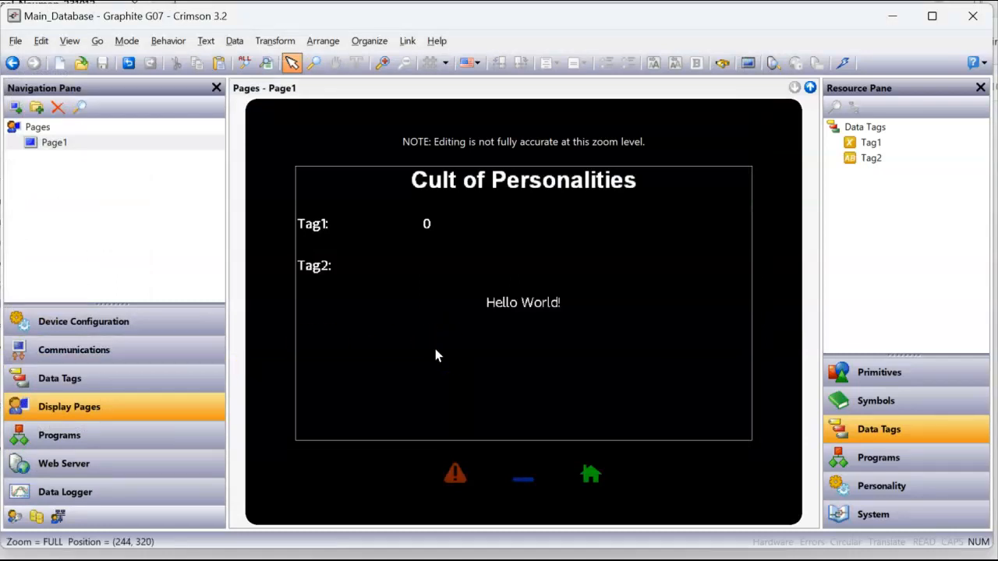
Set the communication link port to USB
left_click(407, 44)
left_click(433, 280)
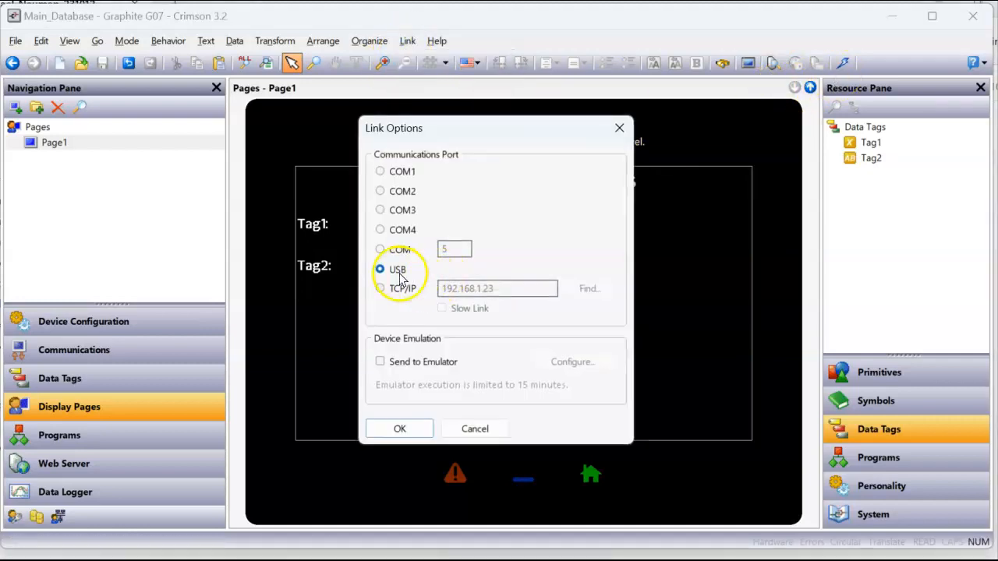
left_click(399, 429)
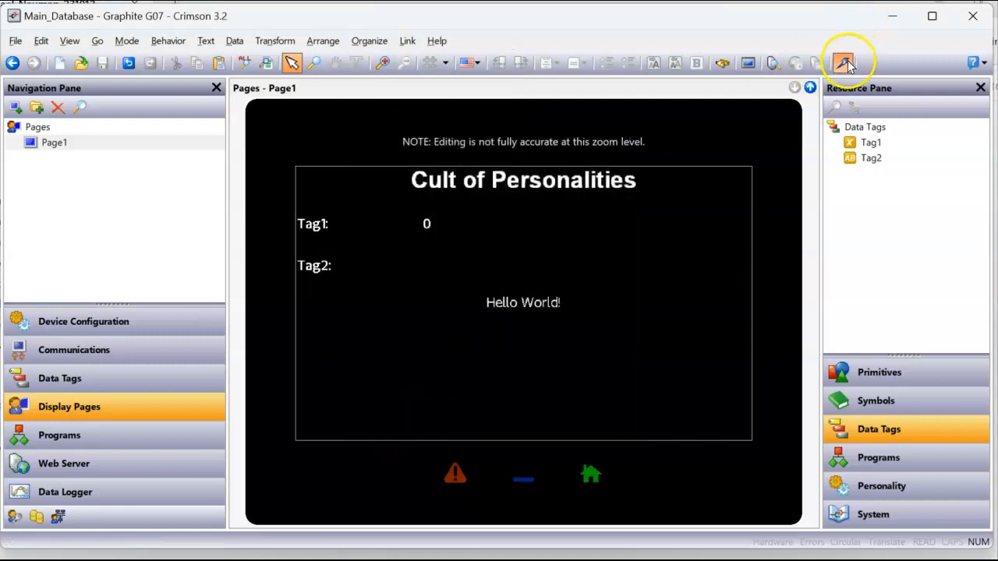
Download the database to the HMI and confirm the download prompt
left_click(845, 64)
left_click(460, 301)
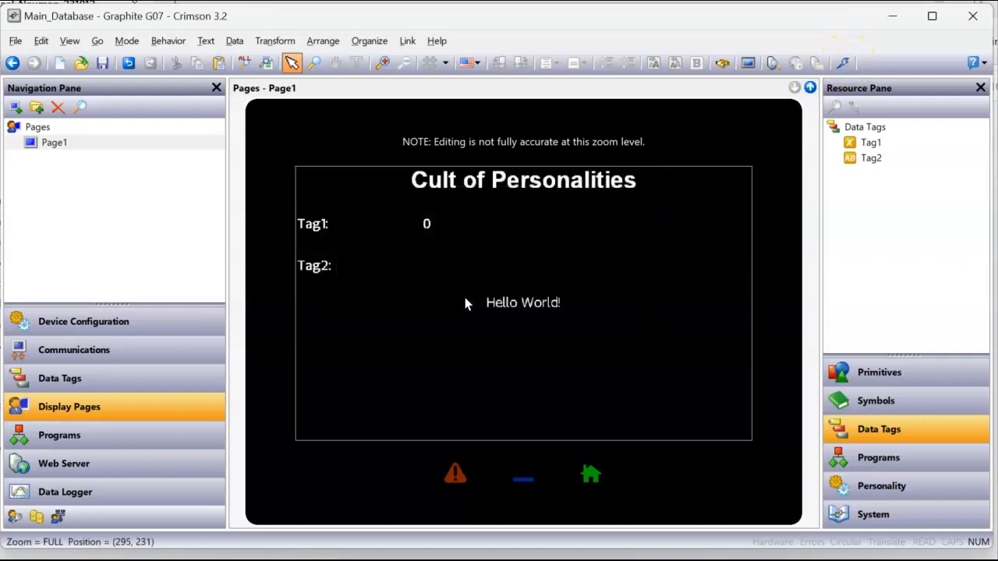
left_click(315, 559)
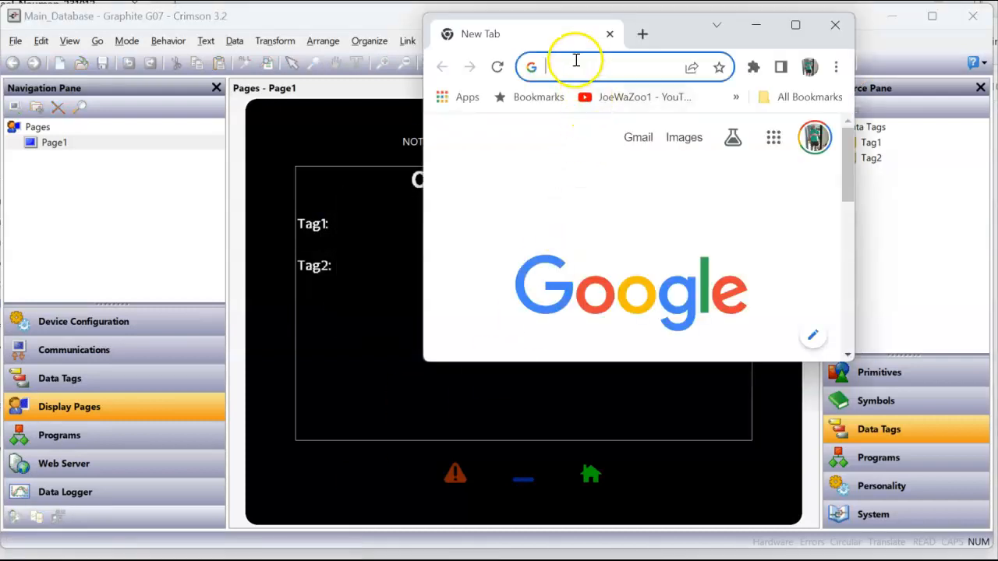
Load the HMI's web page at 192.168.1.20 in Chrome and open its Remote View
type("192.168.1.20")
key("Return")
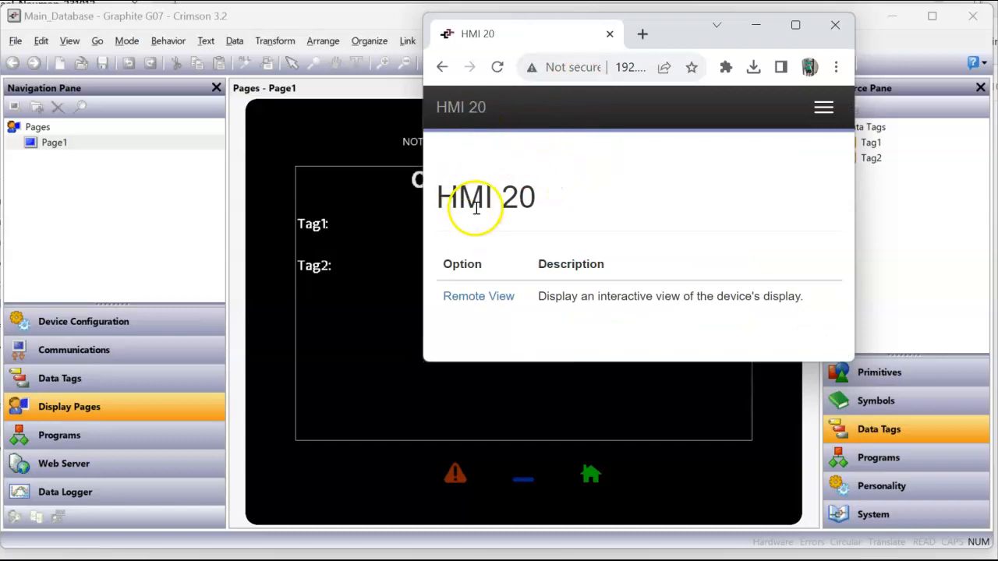
left_click(473, 300)
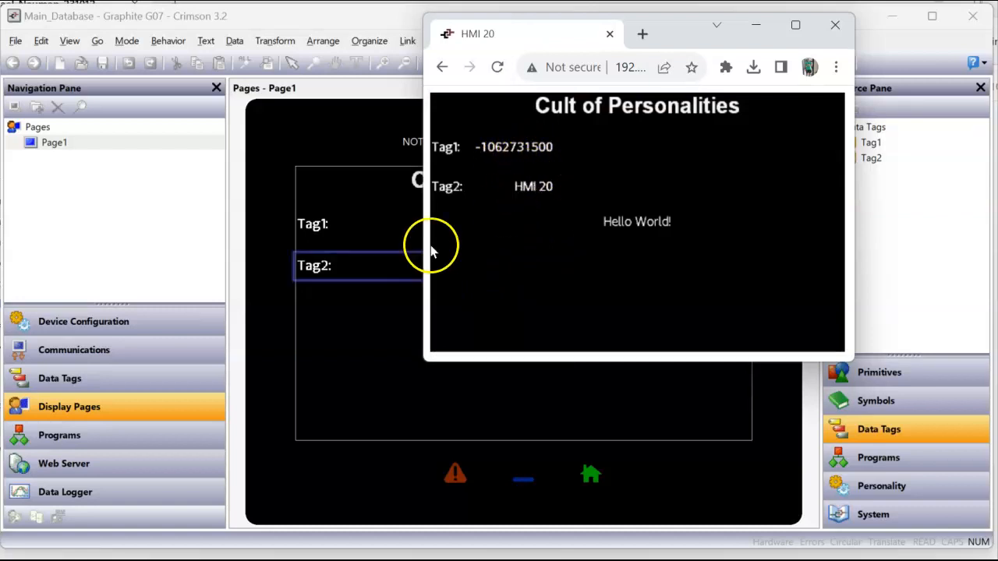
left_click(128, 380)
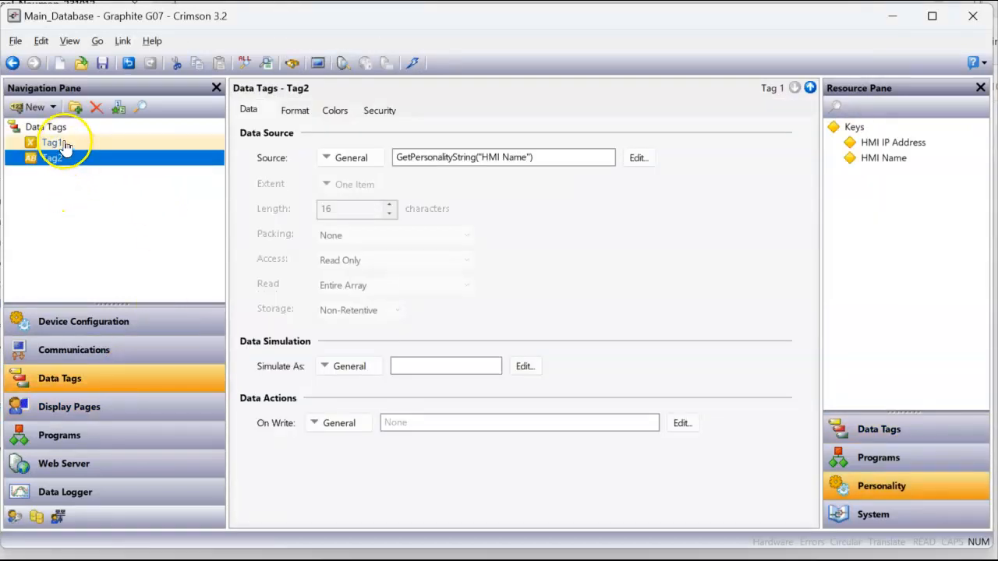
Change Tag1's format type to IP Address
left_click(92, 144)
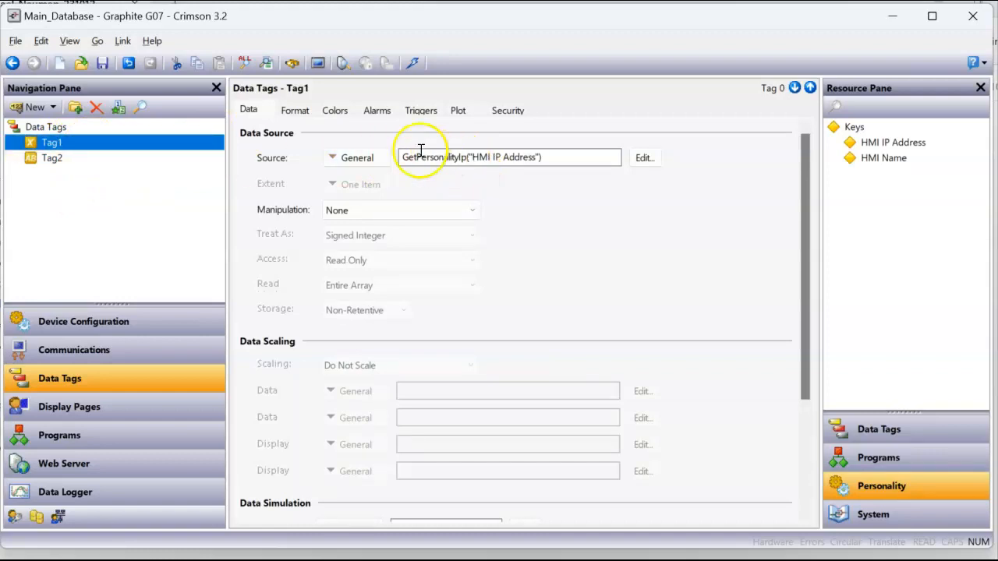
left_click(294, 114)
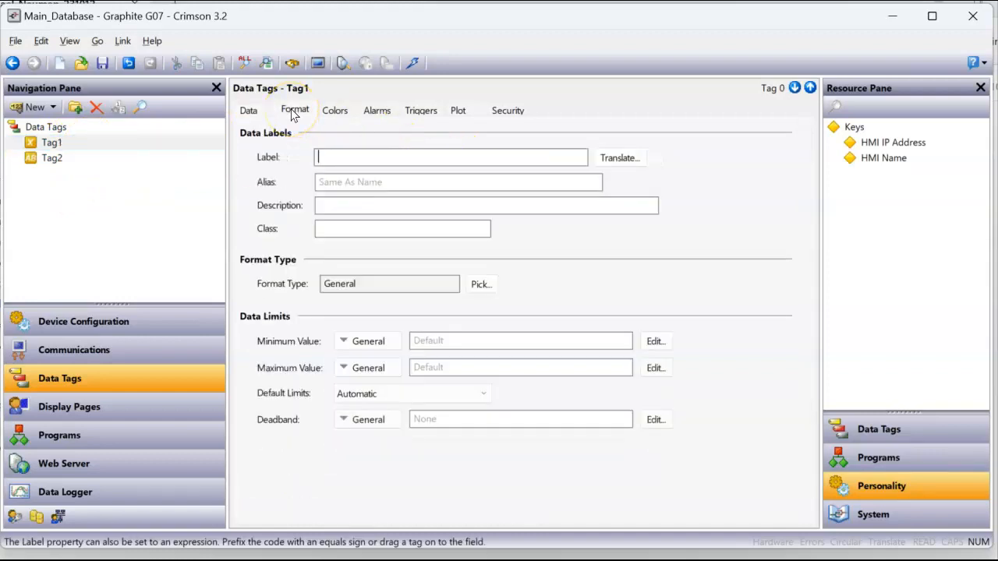
left_click(483, 286)
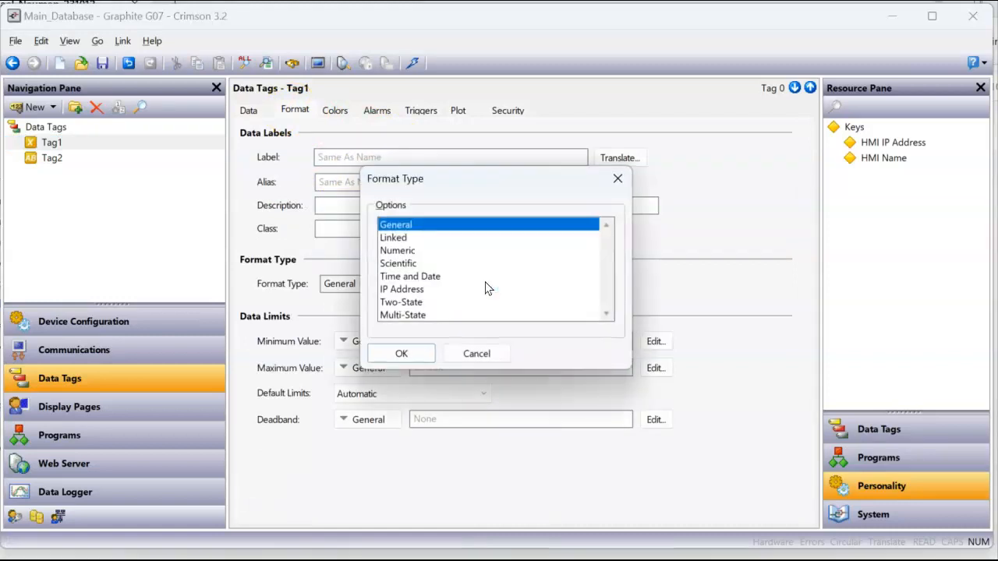
left_click(417, 291)
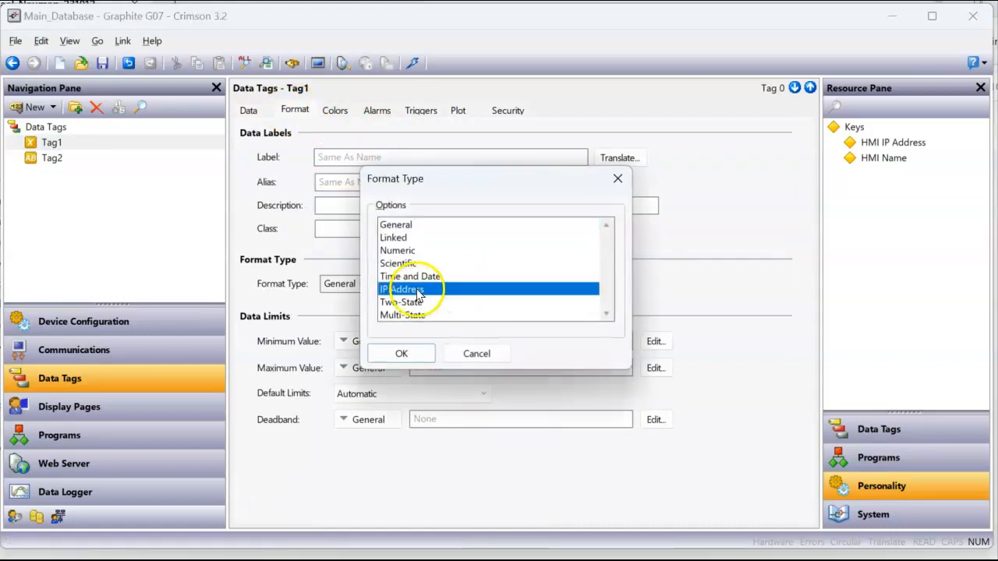
left_click(401, 354)
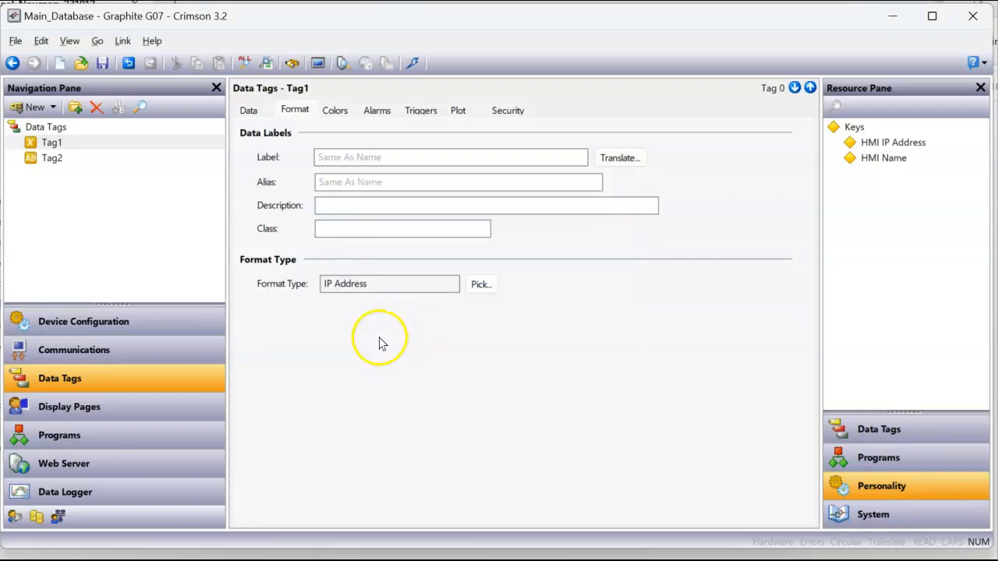
Re-download the database and check that the HMI web page shows 192.168.1.20
left_click(412, 64)
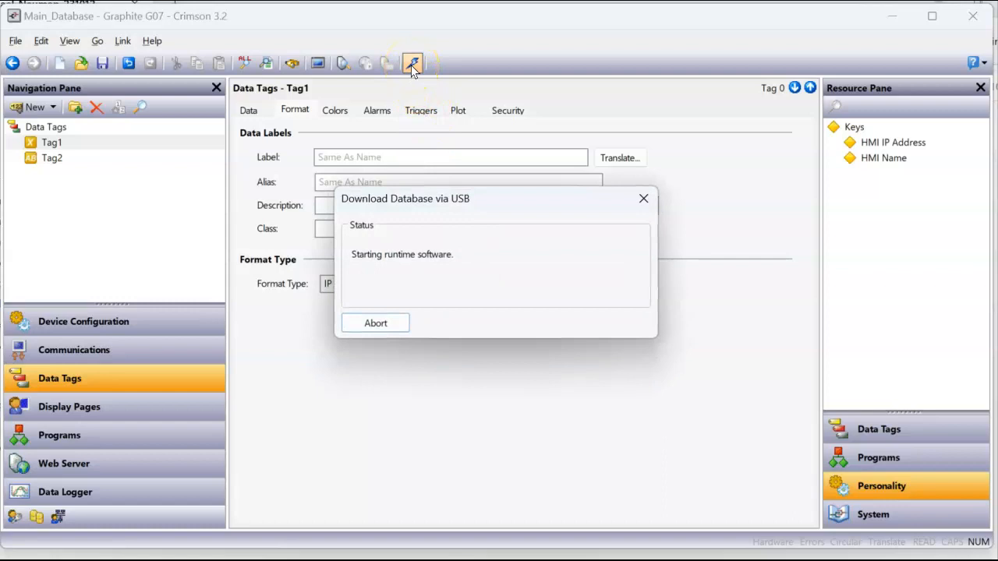
key("alt+Tab")
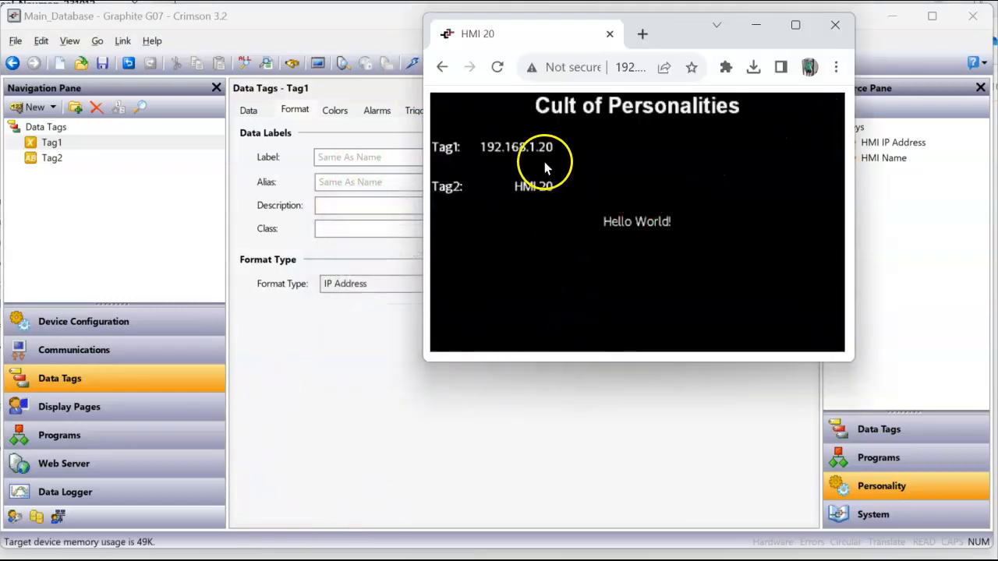
left_click(151, 407)
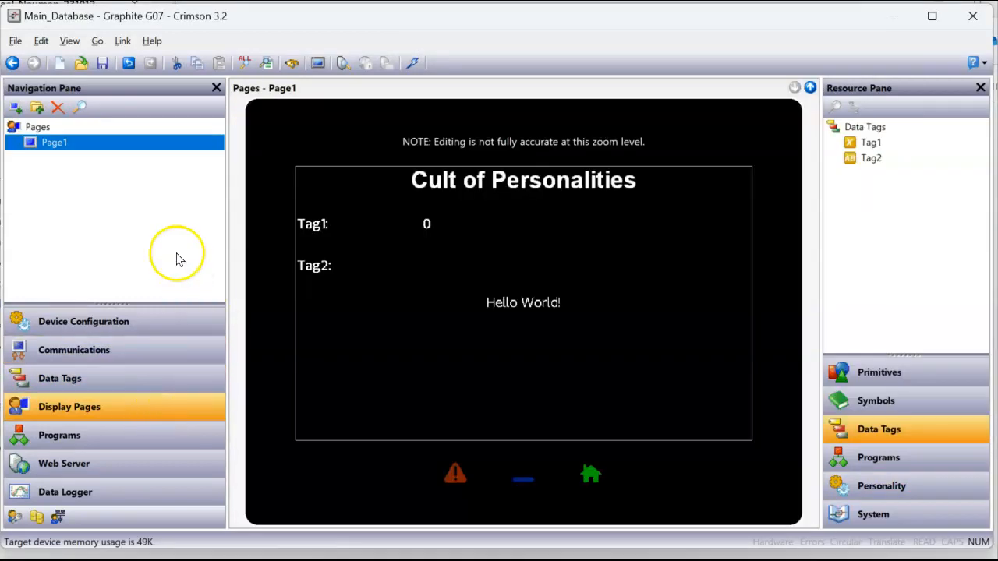
Place the HMI IP Address personality key on Page1 above Tag1, shifting Tag1 and Tag2 down
left_click(880, 485)
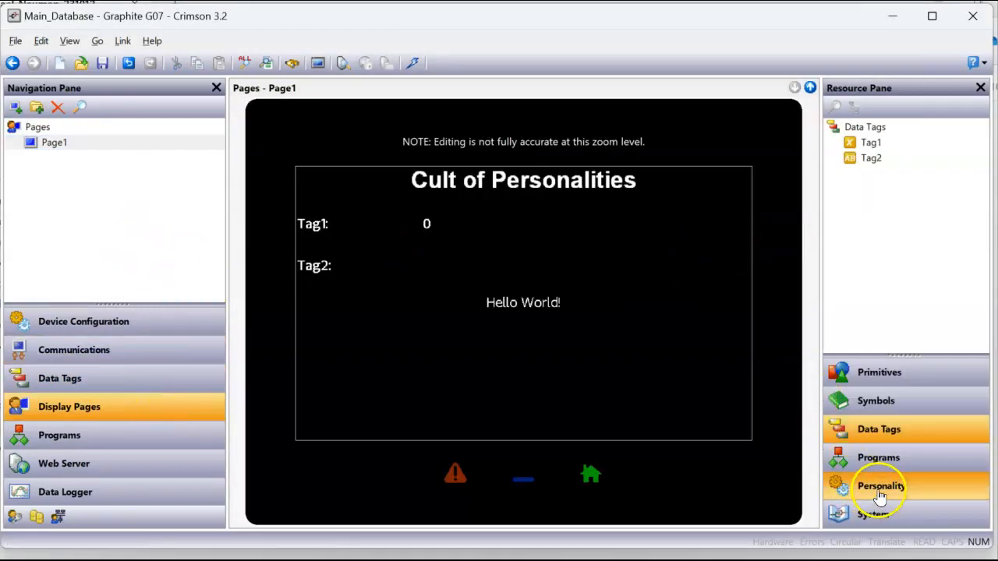
left_click_drag(375, 267, 345, 318)
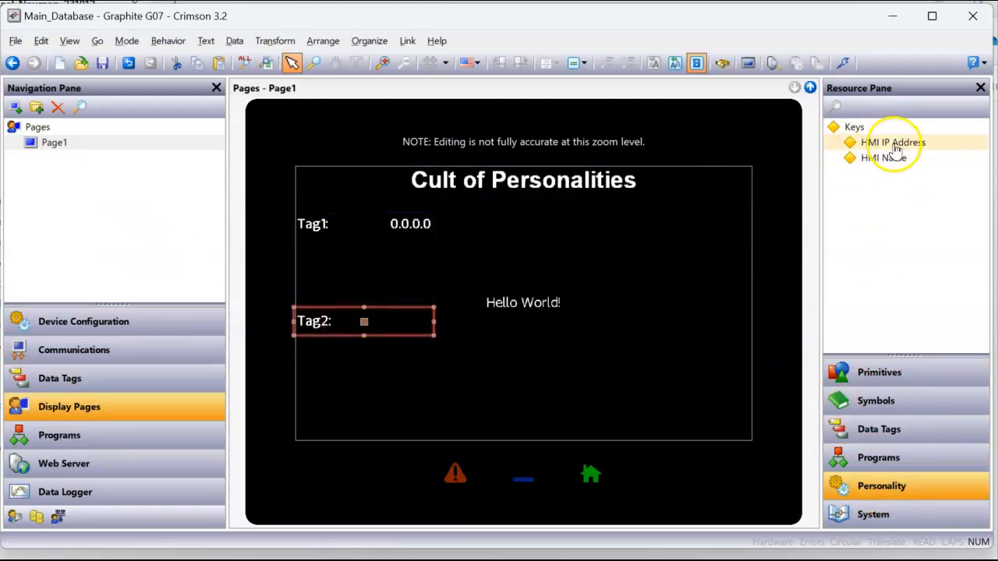
left_click(895, 145)
left_click_drag(896, 150, 346, 267)
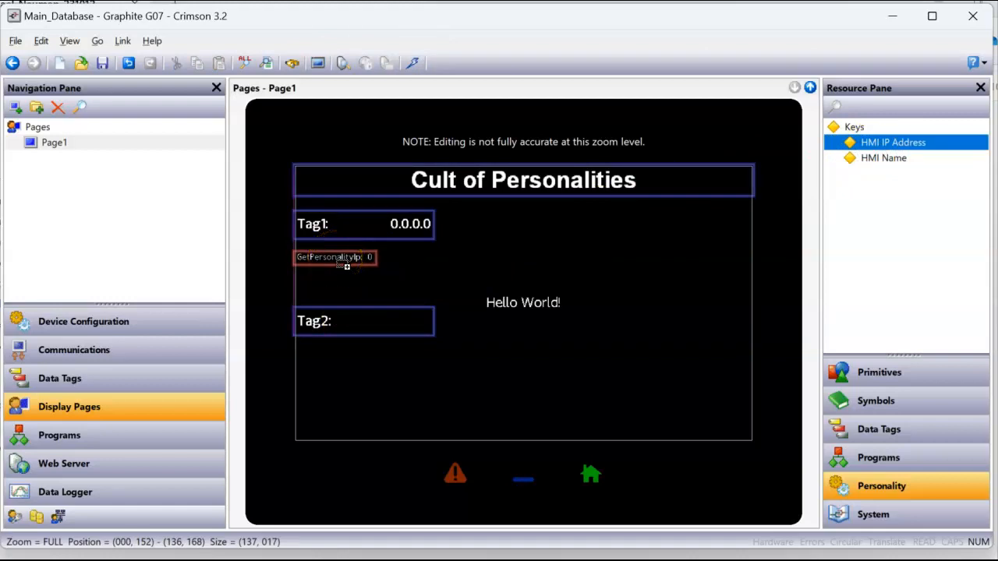
left_click_drag(329, 229, 321, 281)
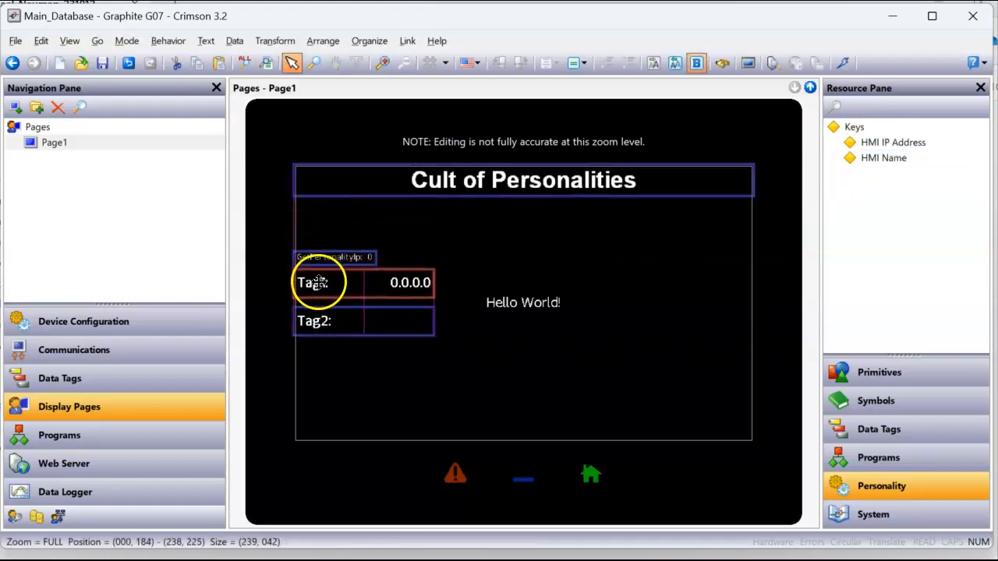
left_click(325, 232)
left_click(328, 258)
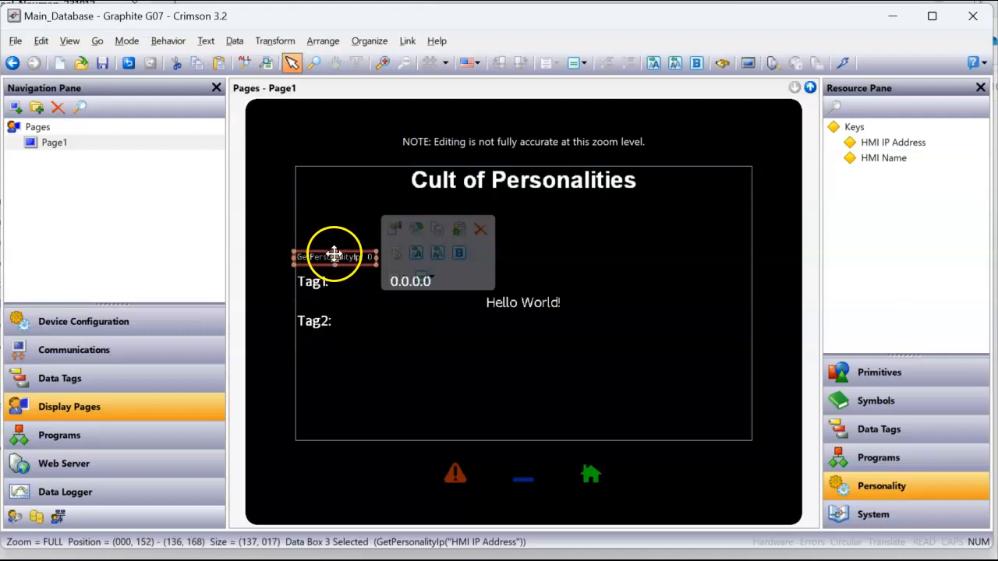
left_click_drag(328, 264, 327, 236)
Size the GetPersonalityIp box like Tag1, copy all Tag1's formatting, and widen it
right_click(326, 231)
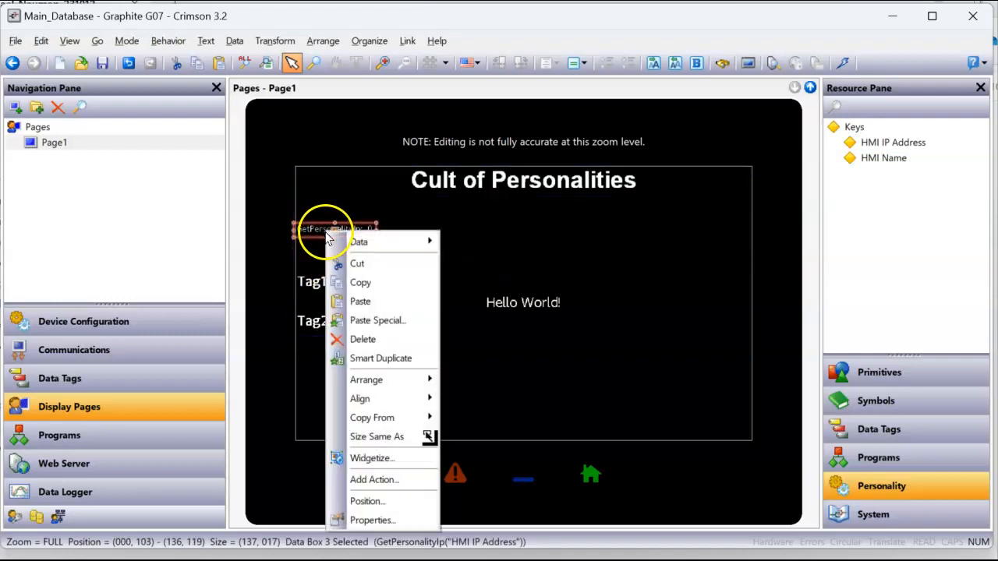
left_click(366, 437)
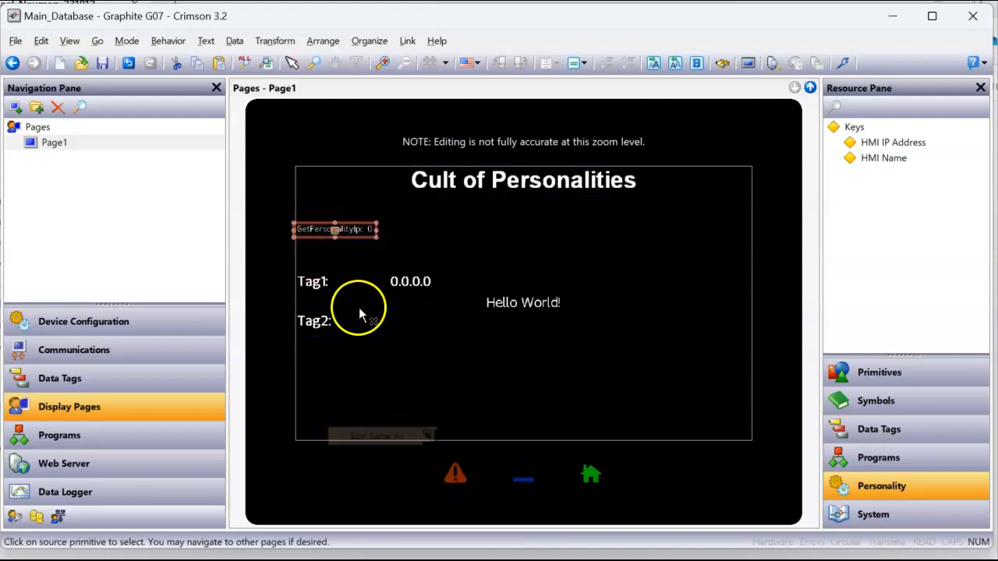
left_click(357, 279)
right_click(344, 235)
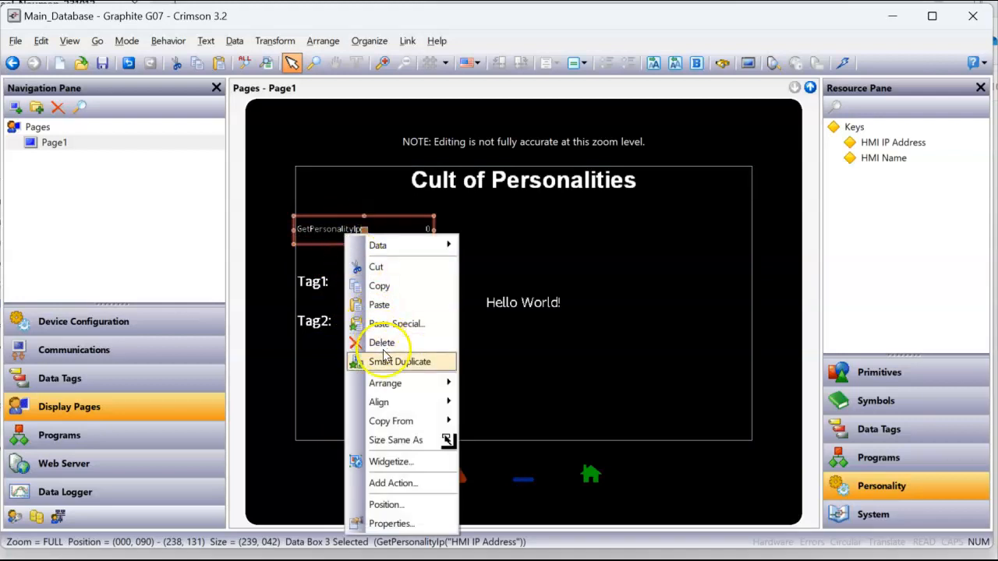
mouse_move(413, 421)
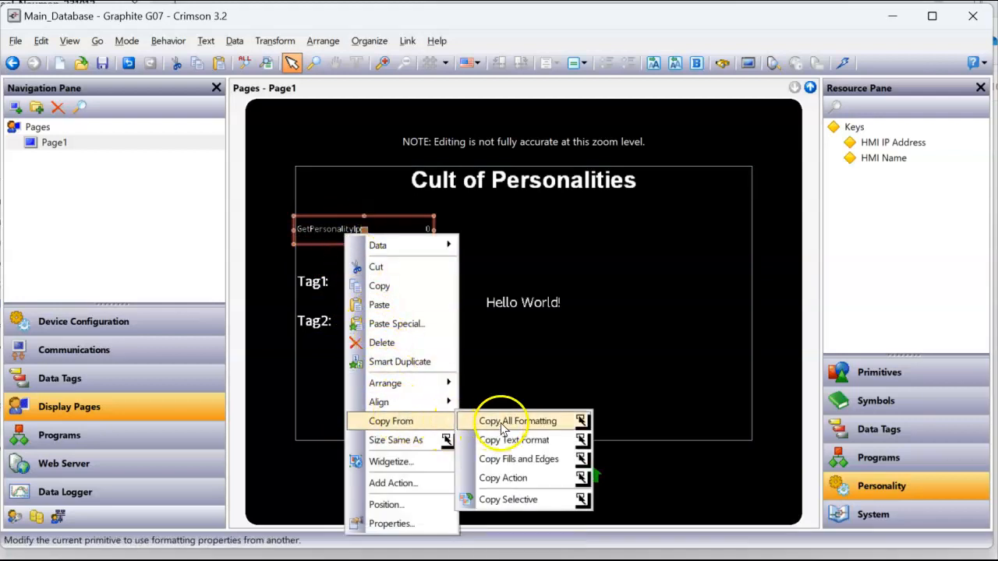
left_click(494, 419)
left_click(374, 281)
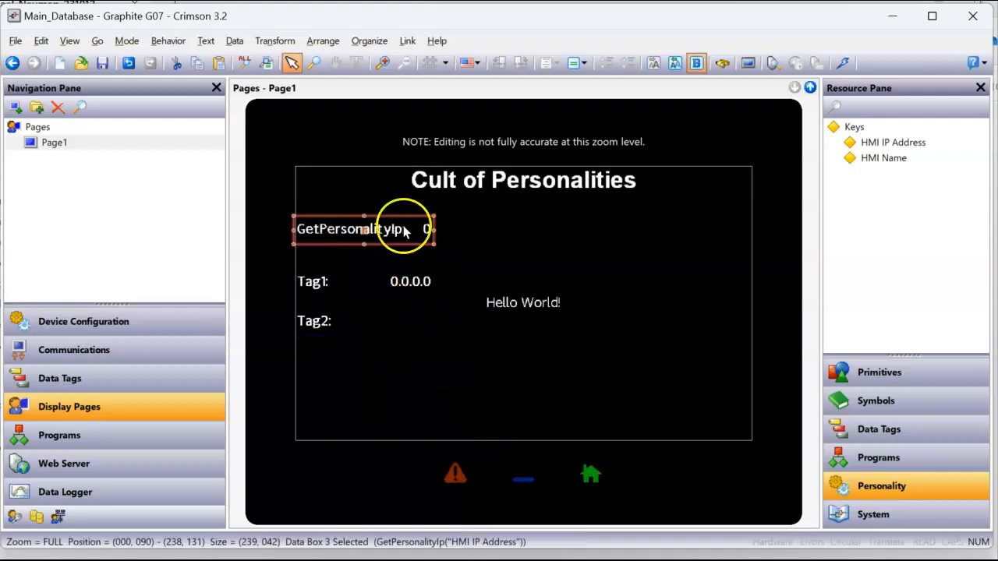
left_click_drag(434, 231, 485, 231)
Resize Tag1 to match GetPersonalityIp, move it beneath, delete Hello World, and lower Tag2
right_click(421, 283)
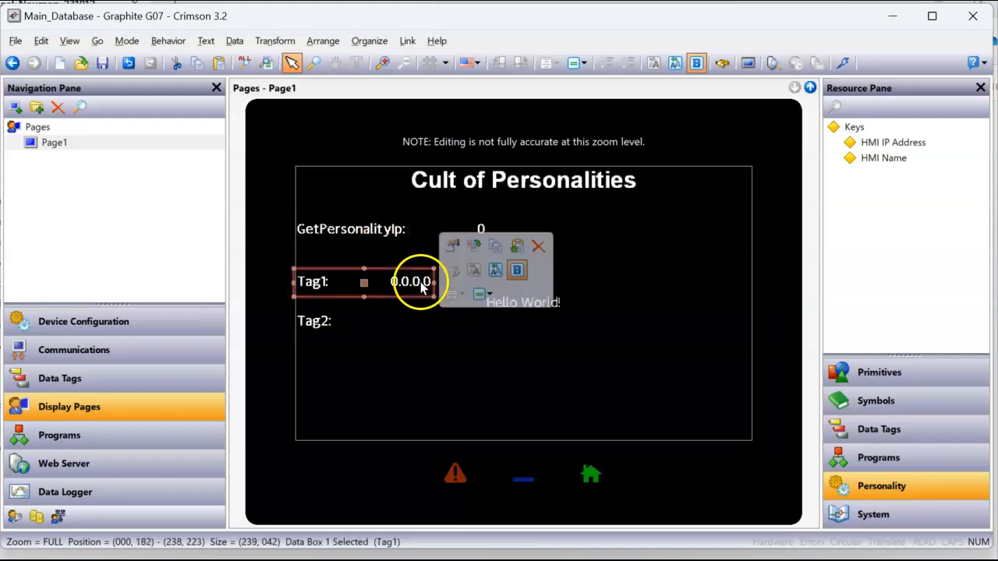
left_click(480, 466)
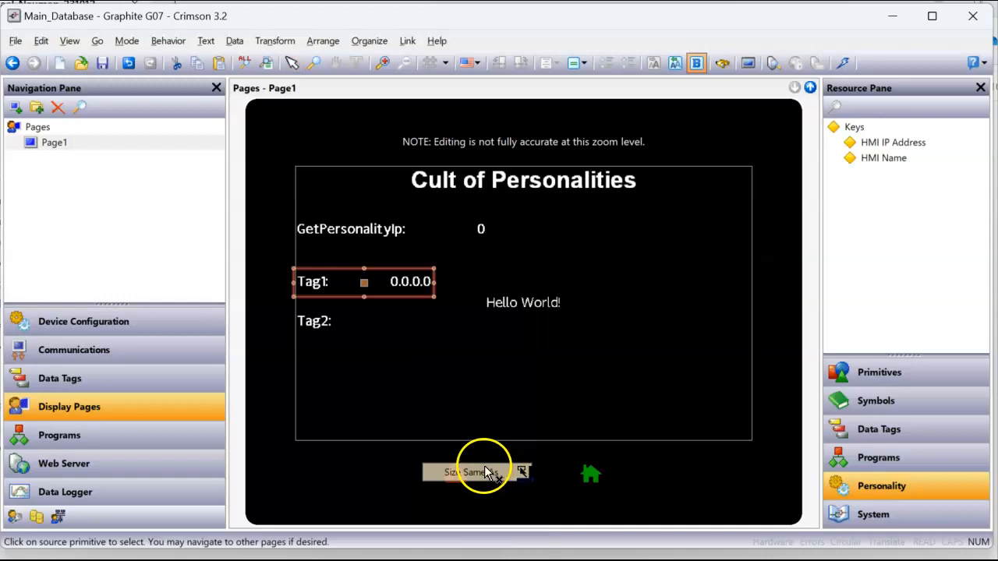
left_click(435, 230)
left_click_drag(389, 283, 382, 262)
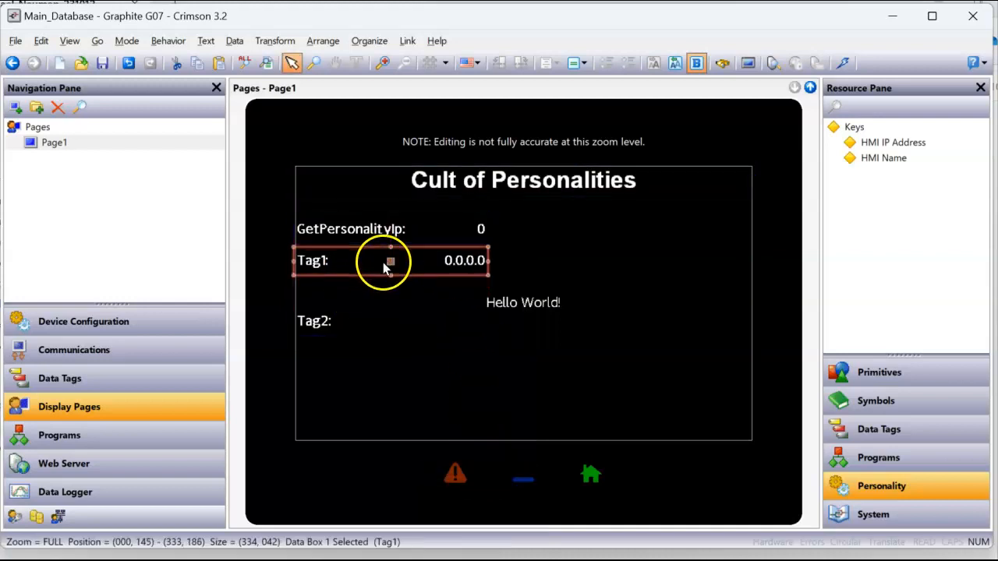
left_click(525, 301)
key("Delete")
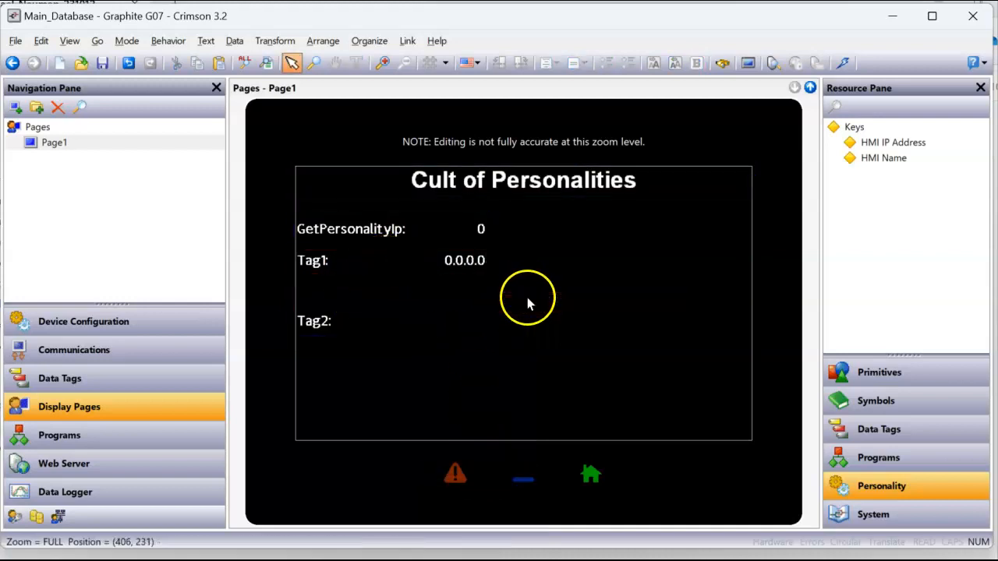
left_click_drag(388, 321, 379, 340)
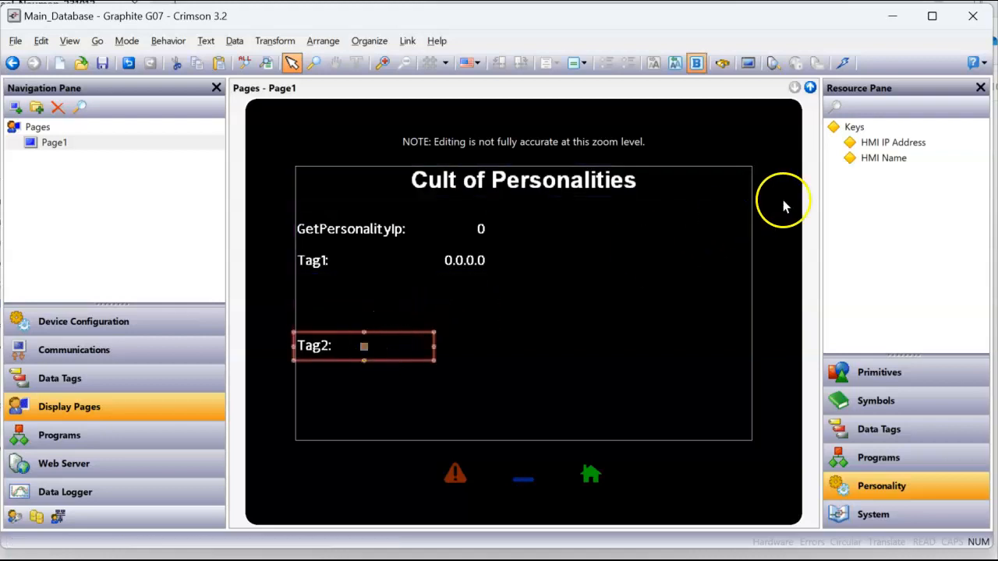
Add the HMI Name key above Tag2, sized like GetPersonalityIp, formatted like Tag1, and widened
left_click_drag(899, 167, 352, 326)
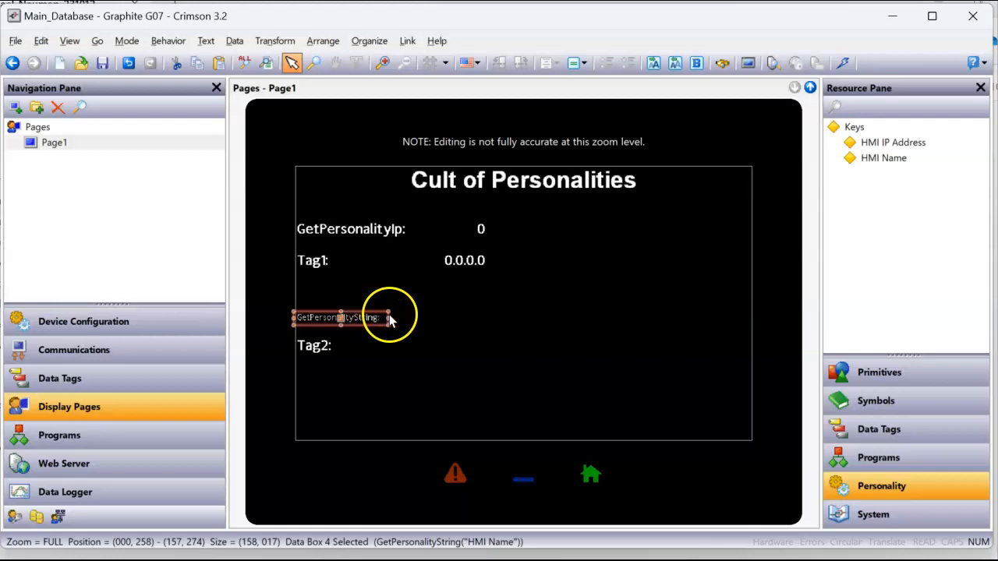
right_click(377, 316)
left_click(427, 219)
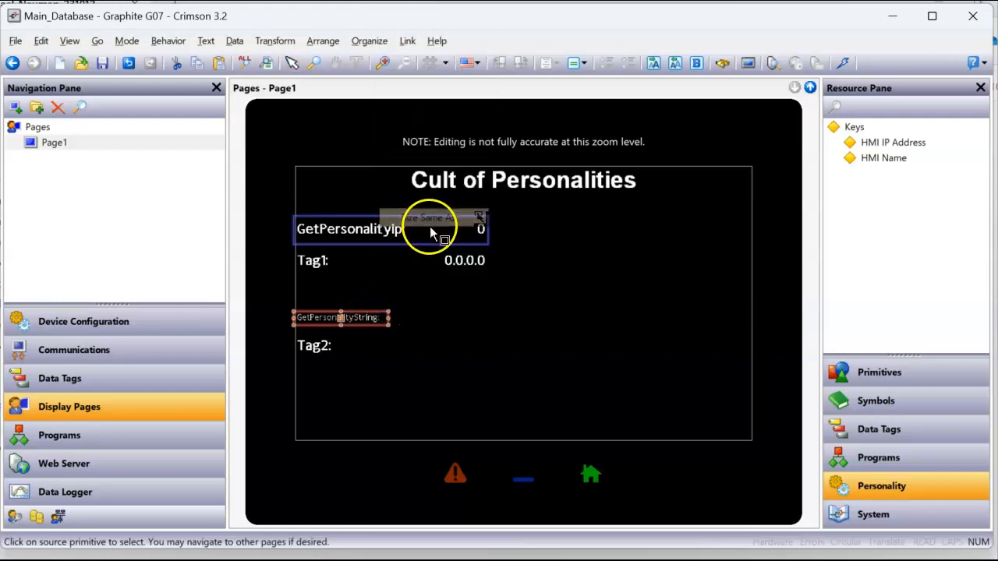
left_click(425, 226)
right_click(403, 320)
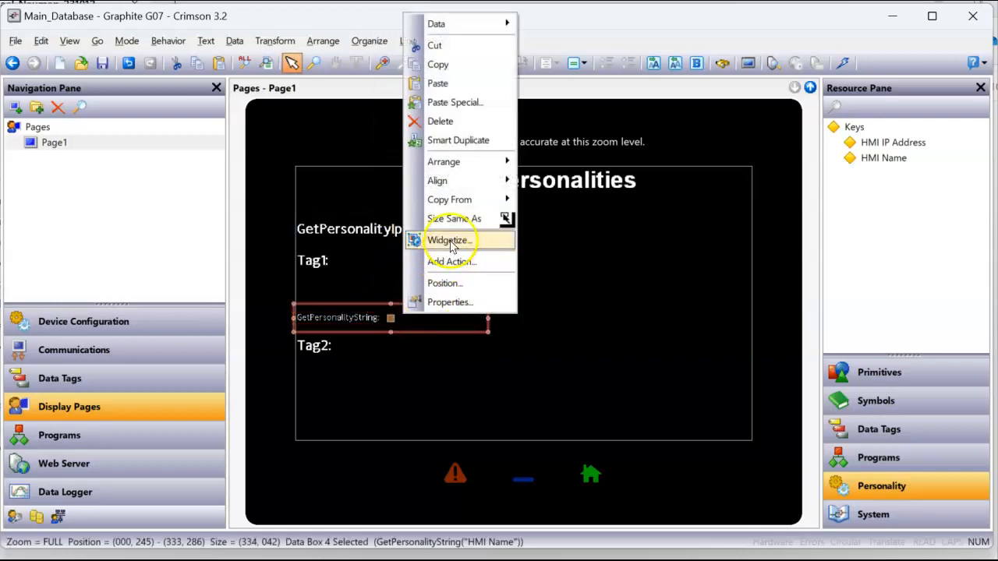
mouse_move(456, 207)
left_click(576, 200)
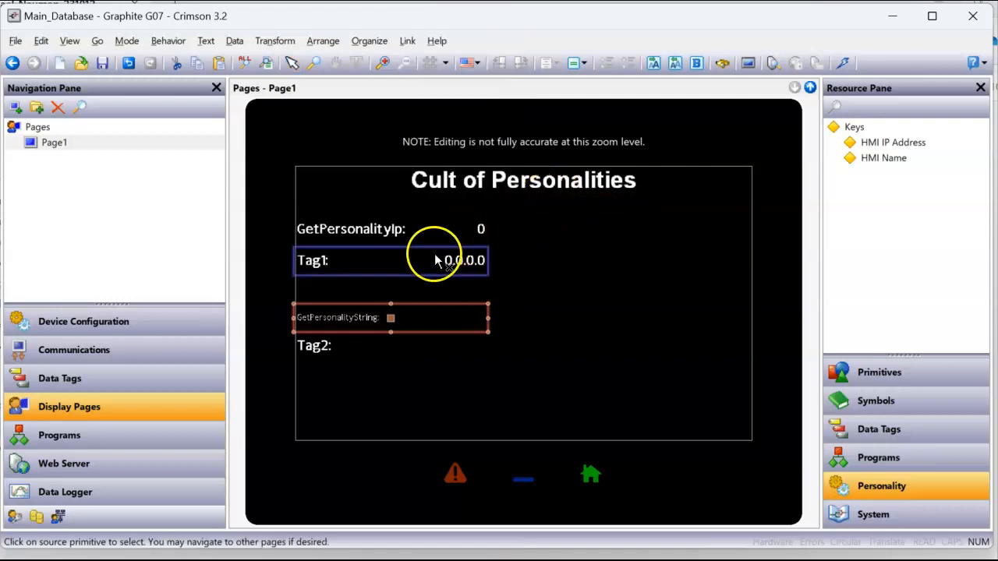
left_click(415, 263)
left_click_drag(486, 318, 507, 318)
Resize Tag2 to match the GetPersonalityString box, nudge it lower, and download to the HMI
right_click(349, 353)
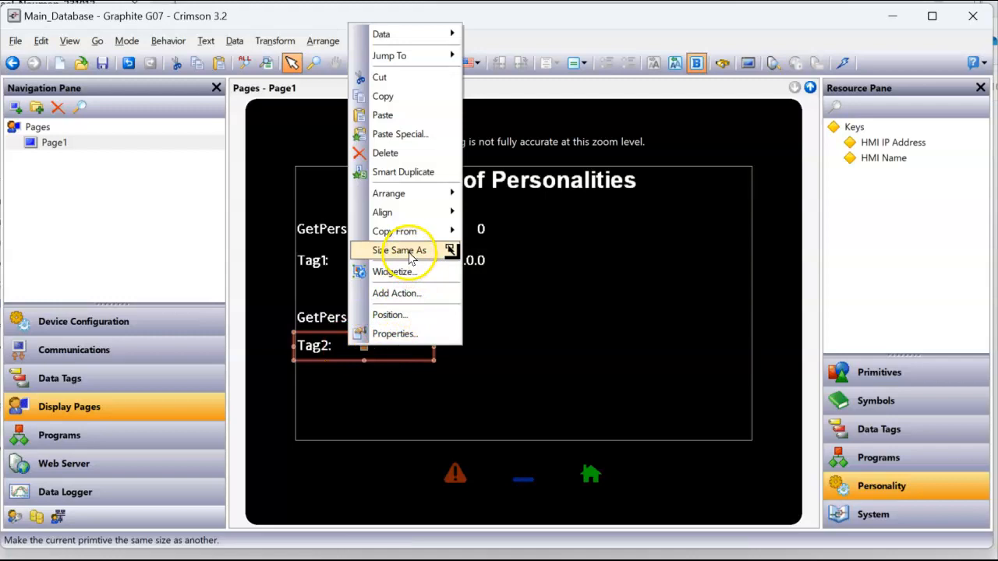
left_click(445, 190)
left_click(428, 323)
left_click_drag(400, 345, 399, 357)
left_click(594, 315)
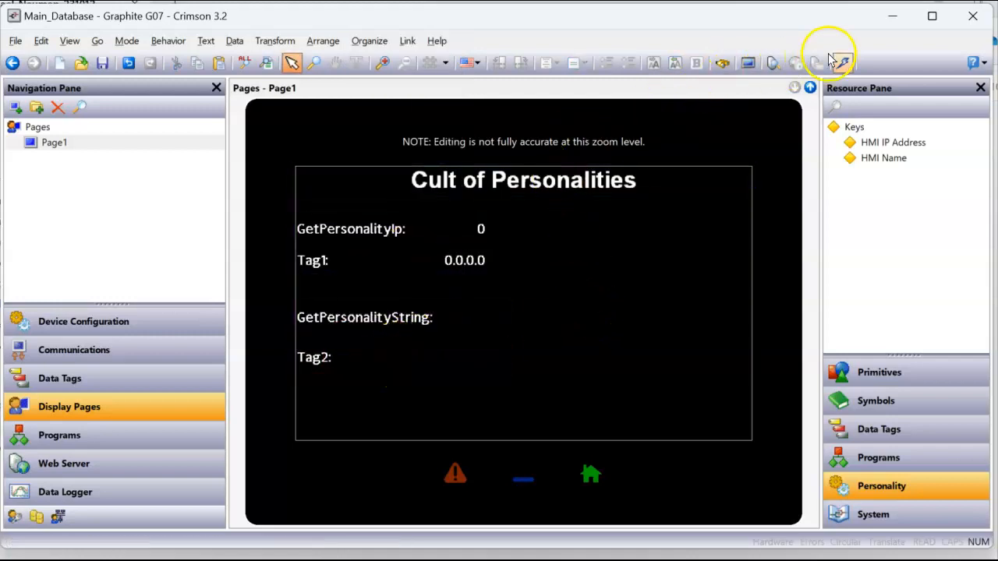
left_click(838, 64)
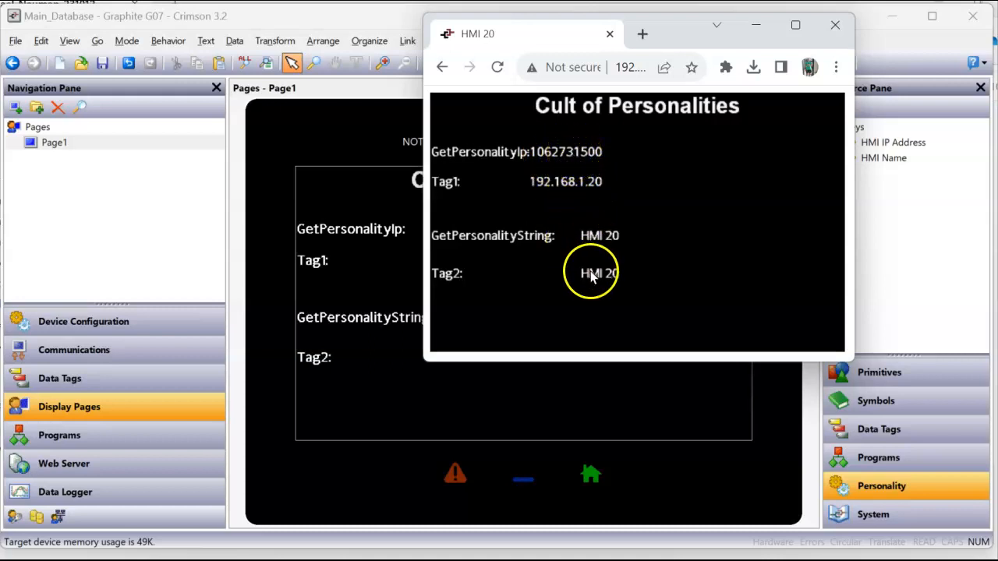
Widen the GetPersonalityIp box, resize Tag1 to match it, and download again to the HMI
left_click(384, 226)
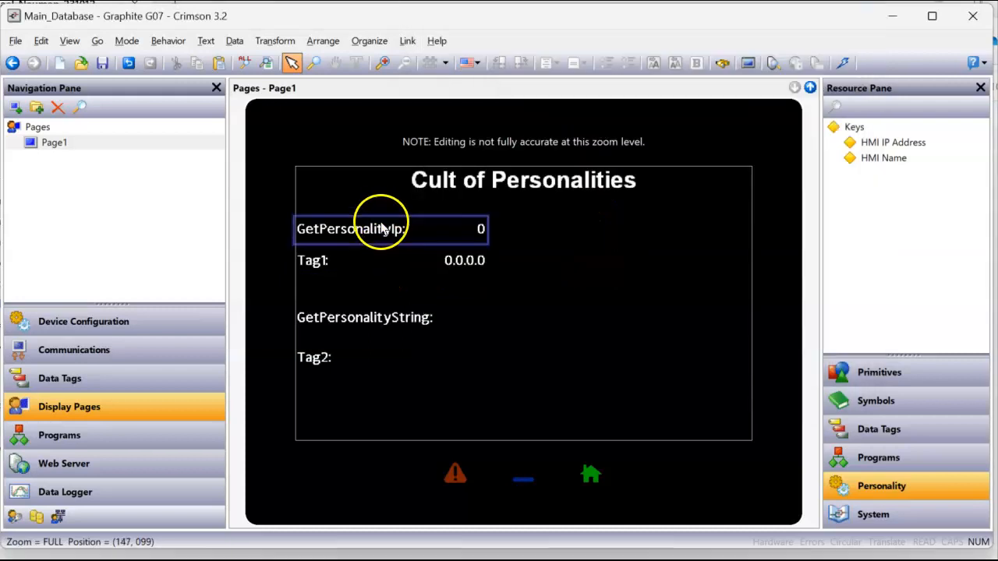
left_click(483, 231)
left_click_drag(485, 235, 499, 225)
left_click(472, 262)
right_click(473, 263)
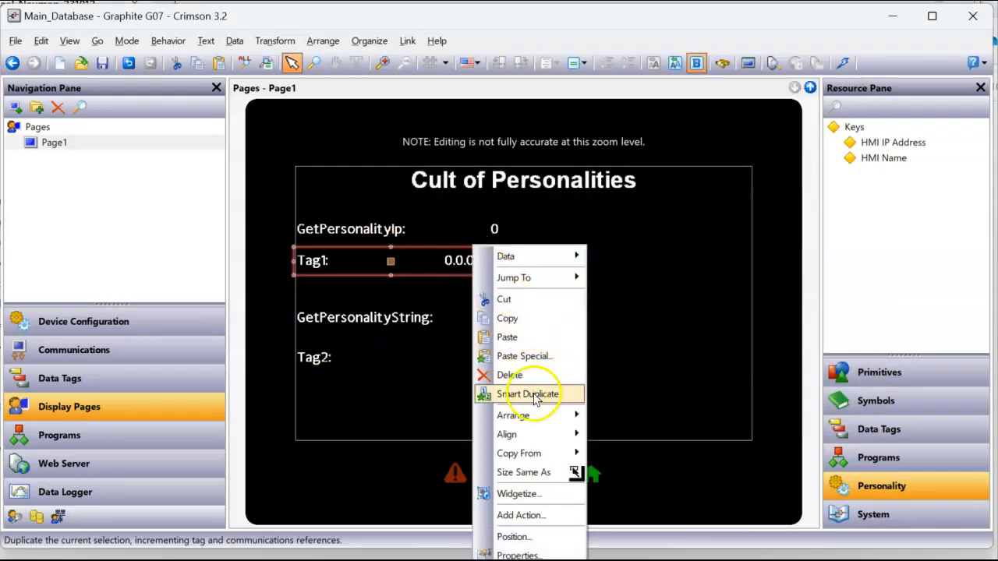
left_click(524, 473)
left_click(459, 231)
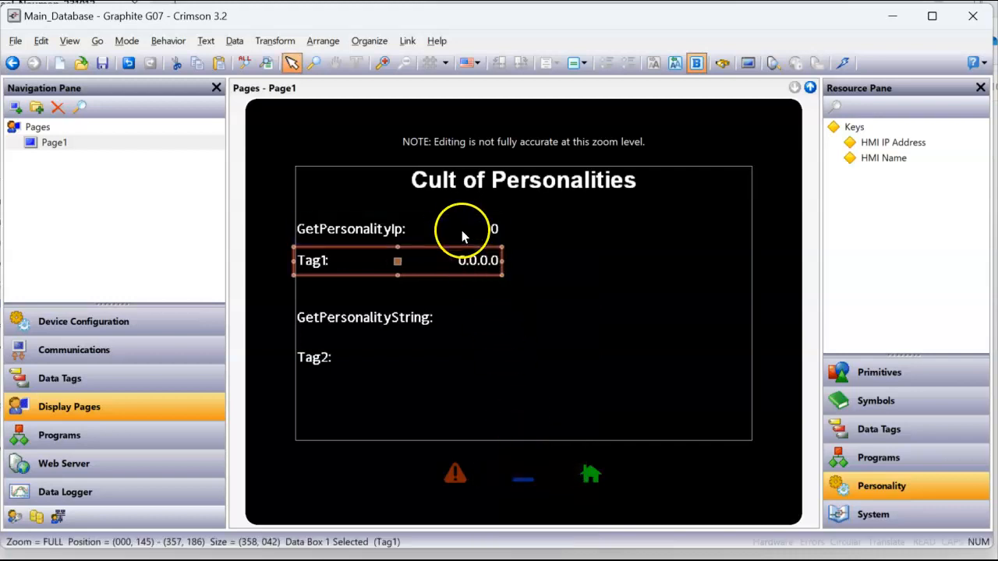
left_click(559, 254)
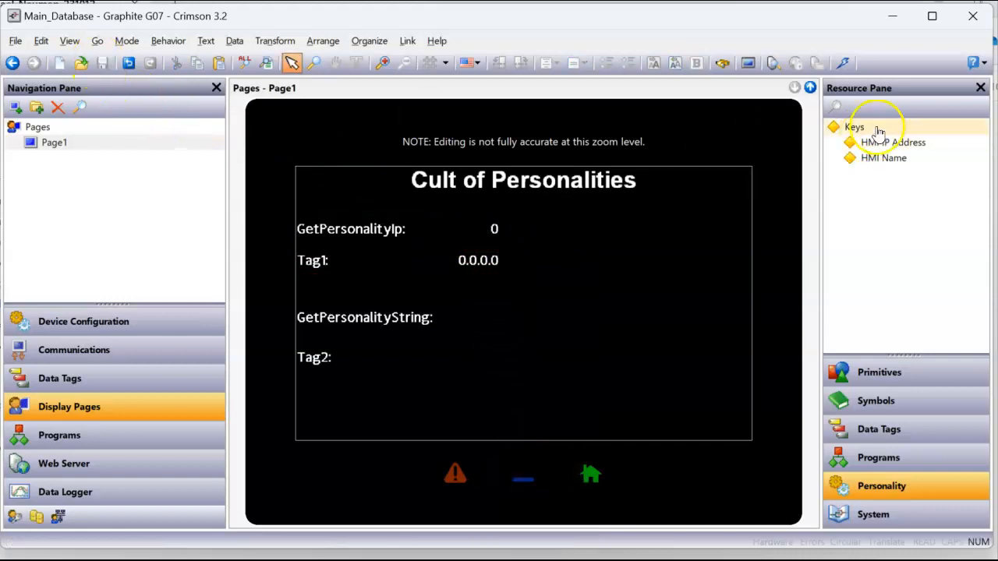
left_click(845, 62)
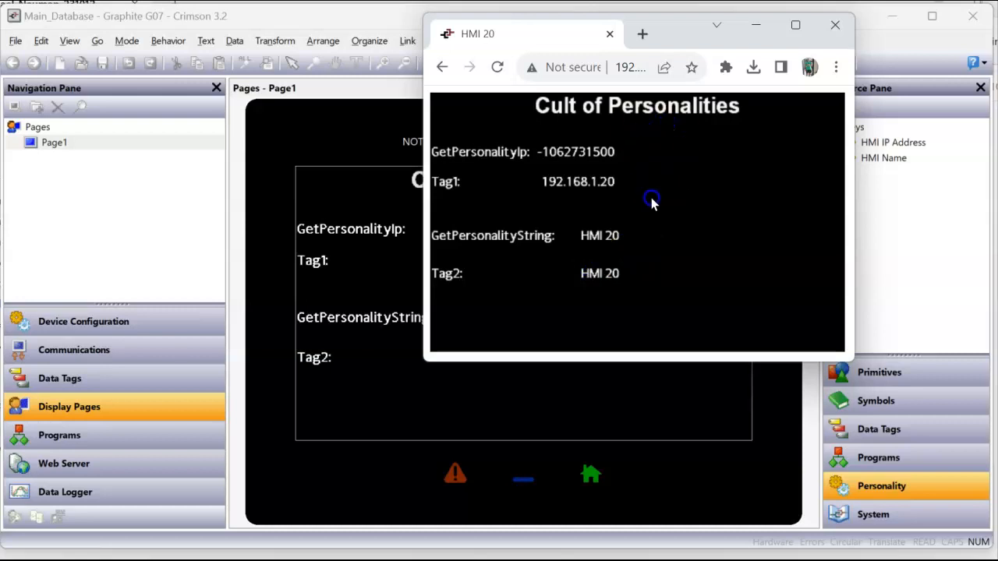
left_click(609, 393)
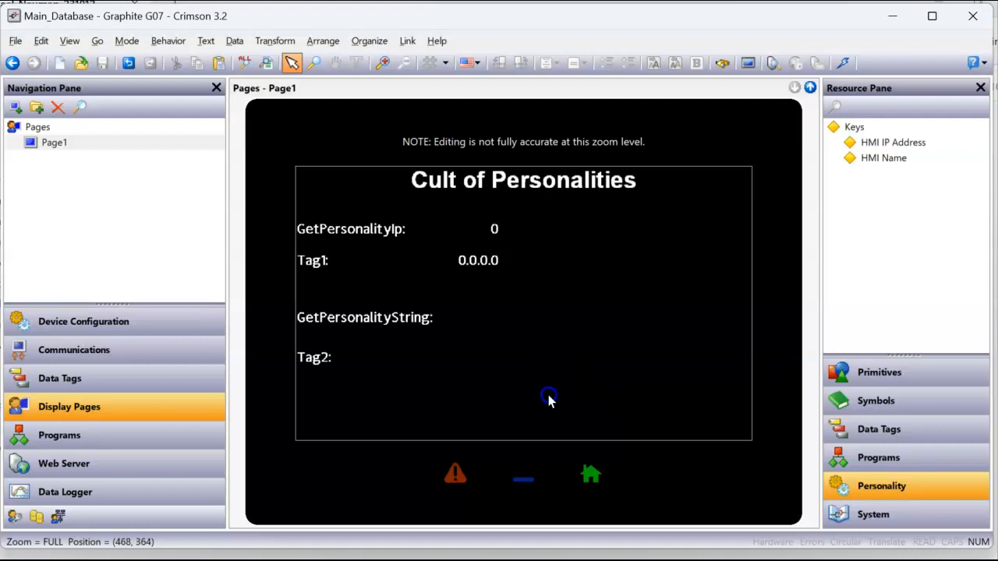
Switch the link to TCP/IP, select the discovered G07 at 192.168.1.20, and download
left_click(407, 40)
left_click(435, 281)
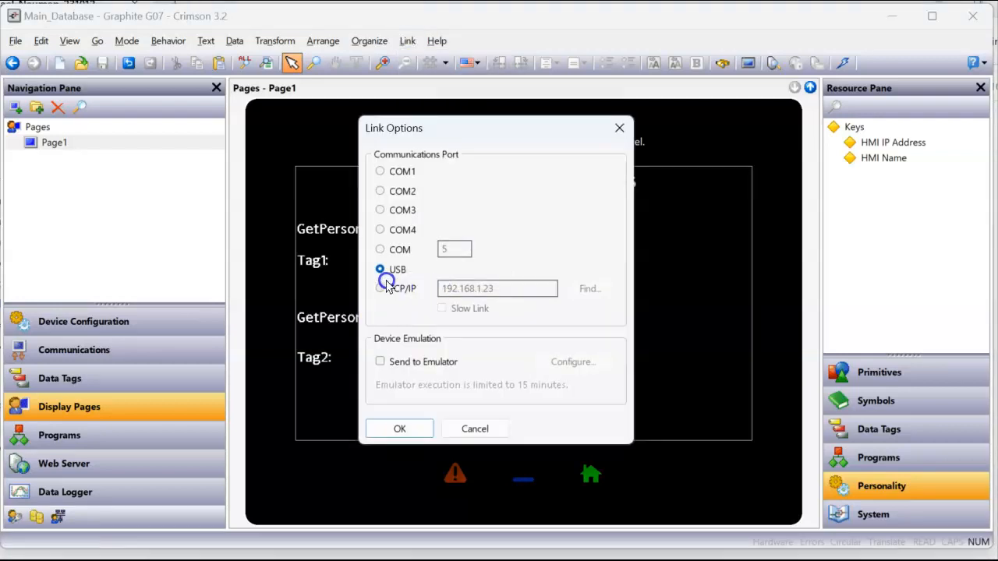
left_click(380, 288)
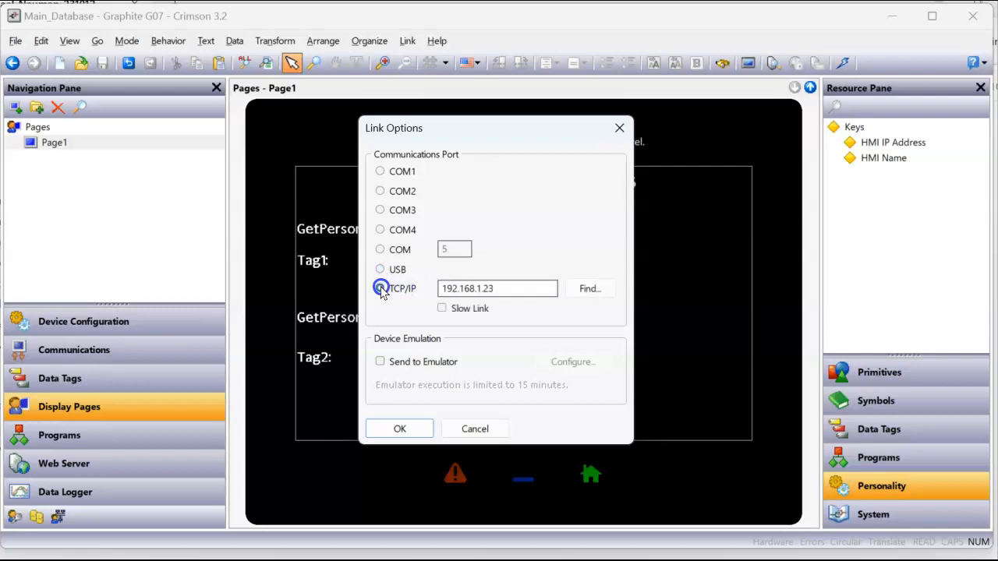
left_click(597, 281)
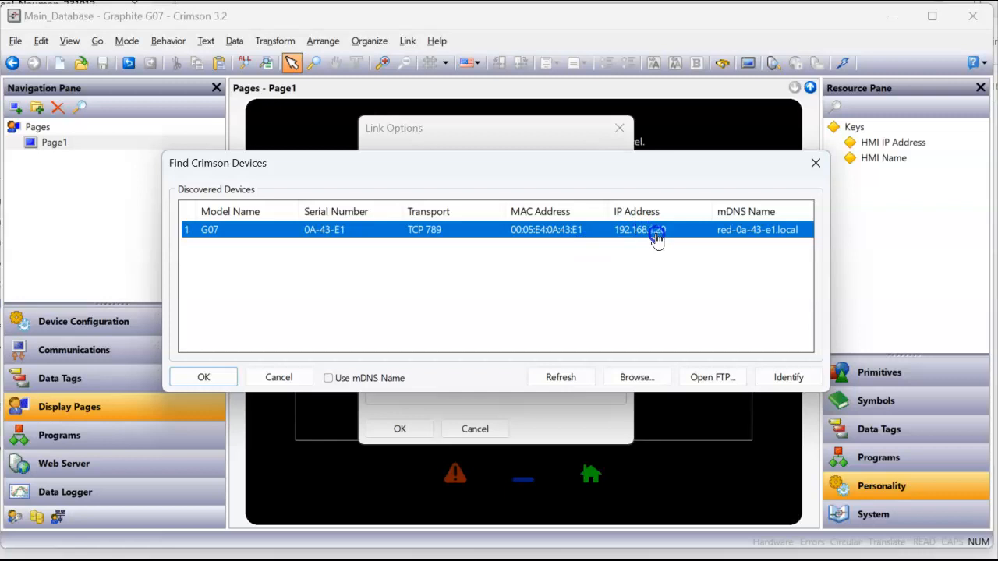
double_click(657, 232)
left_click(410, 433)
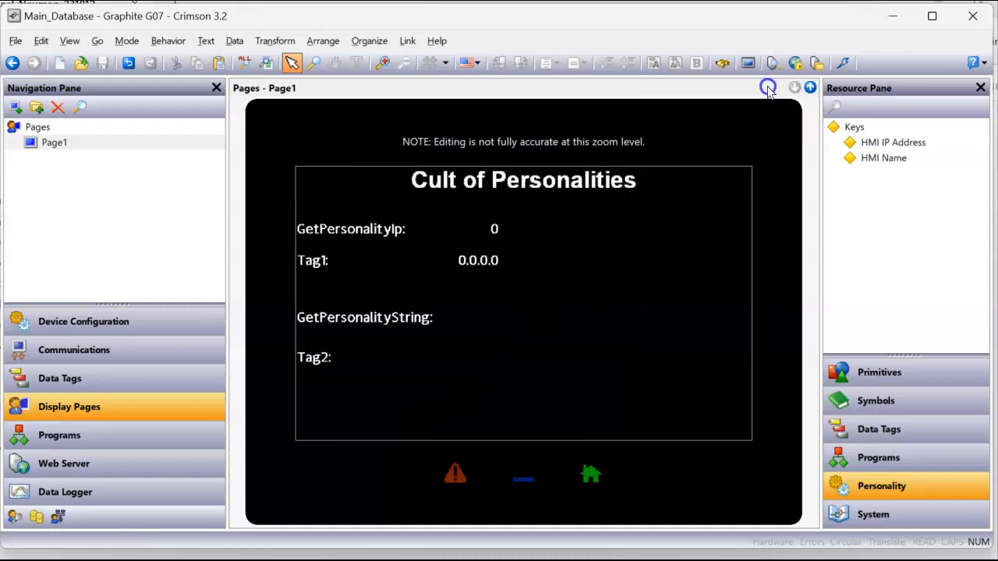
left_click(834, 62)
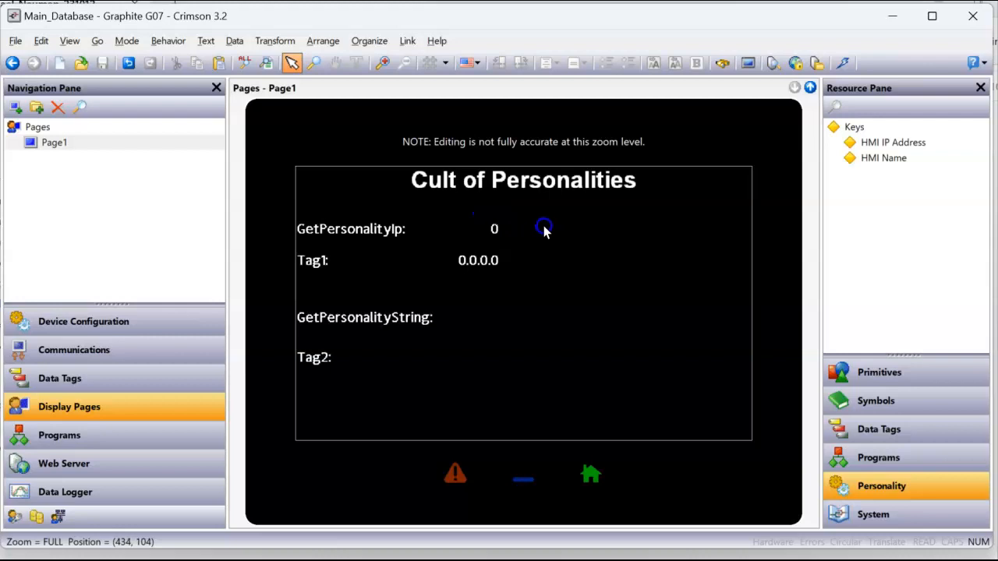
Change the HMI IP Address personality key to 192.168.1.21
left_click(140, 324)
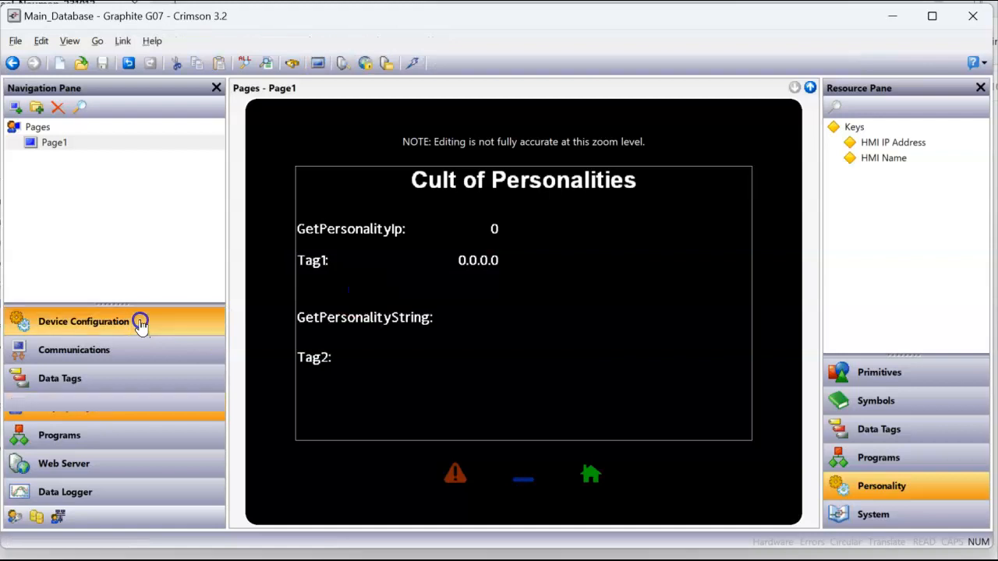
scroll(175, 214, "down", 7)
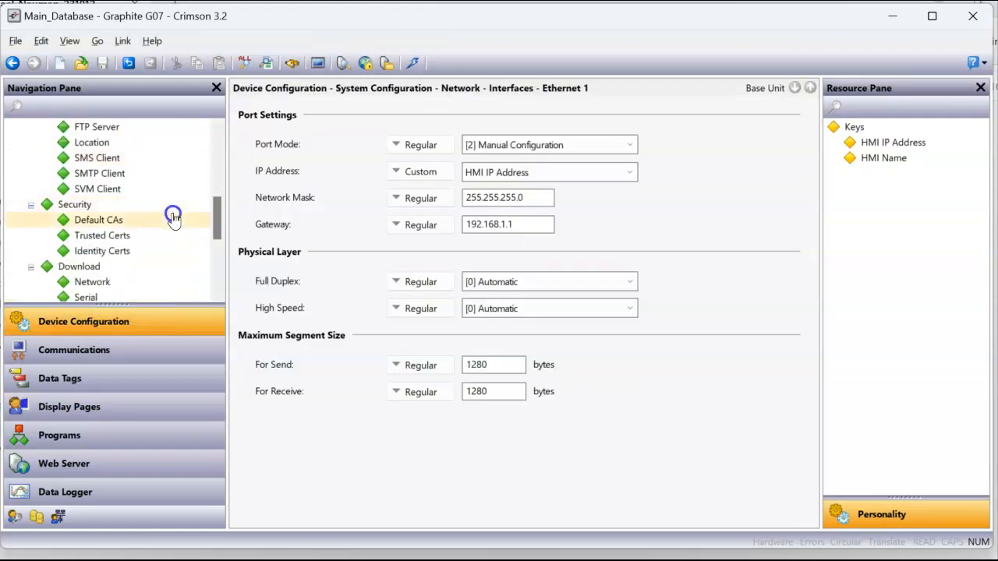
left_click(100, 267)
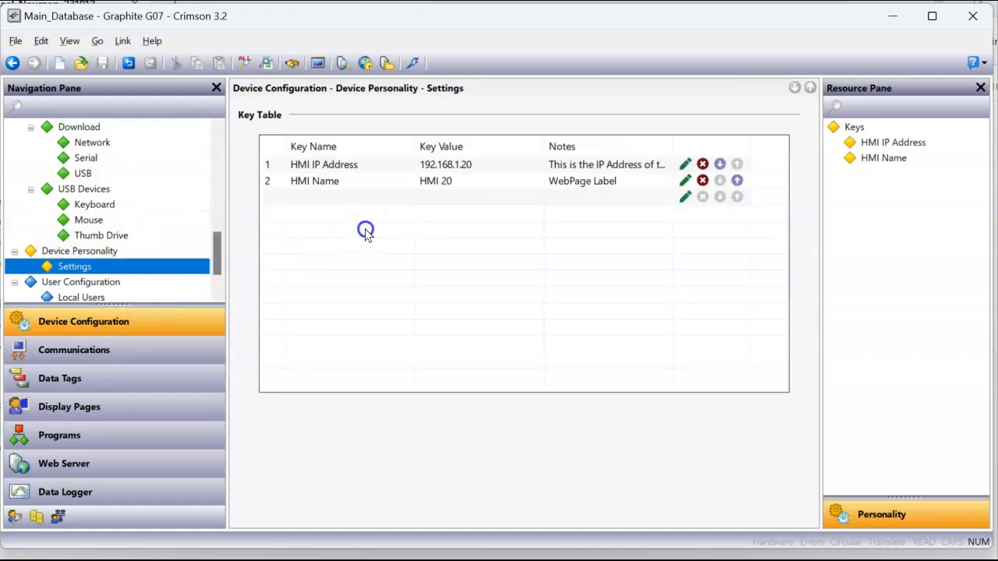
left_click(686, 165)
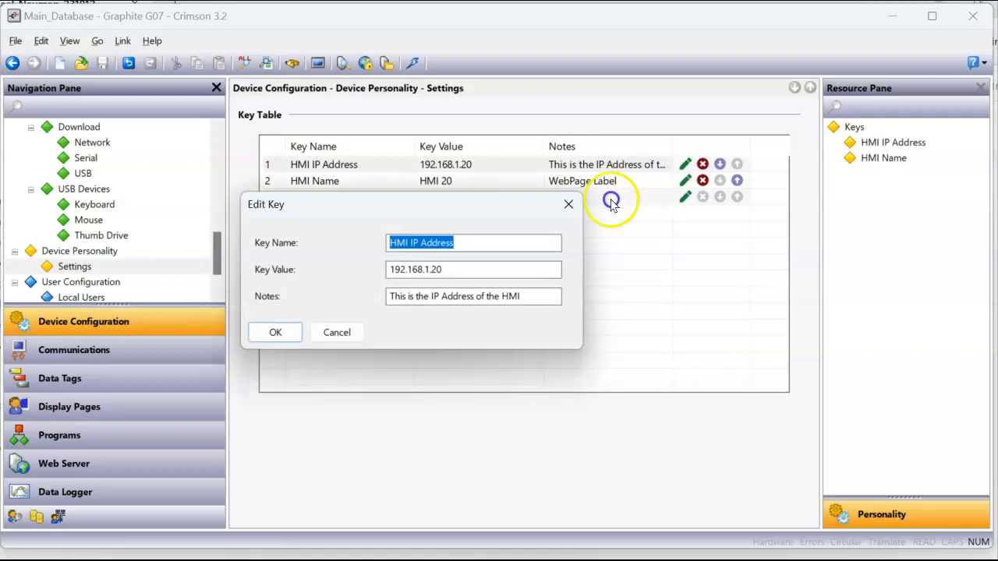
left_click(487, 270)
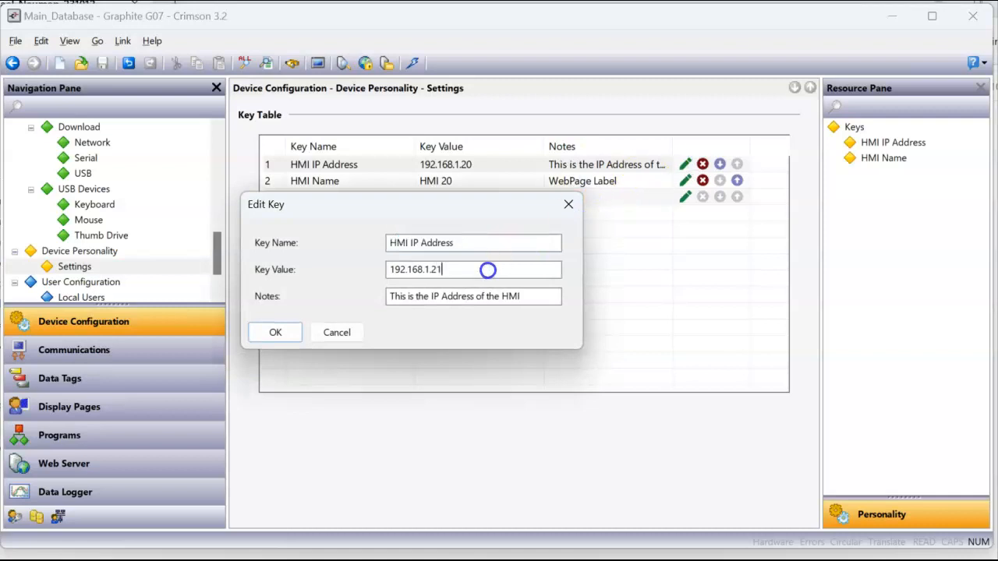
type("1")
double_click(487, 269)
left_click(275, 332)
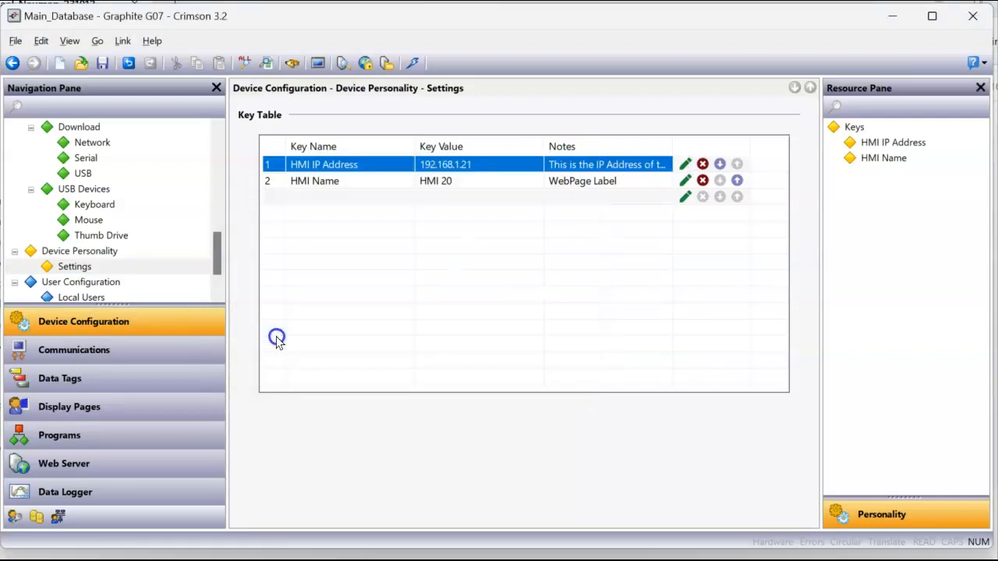
Change the HMI Name personality key to HMI 21
left_click(701, 181)
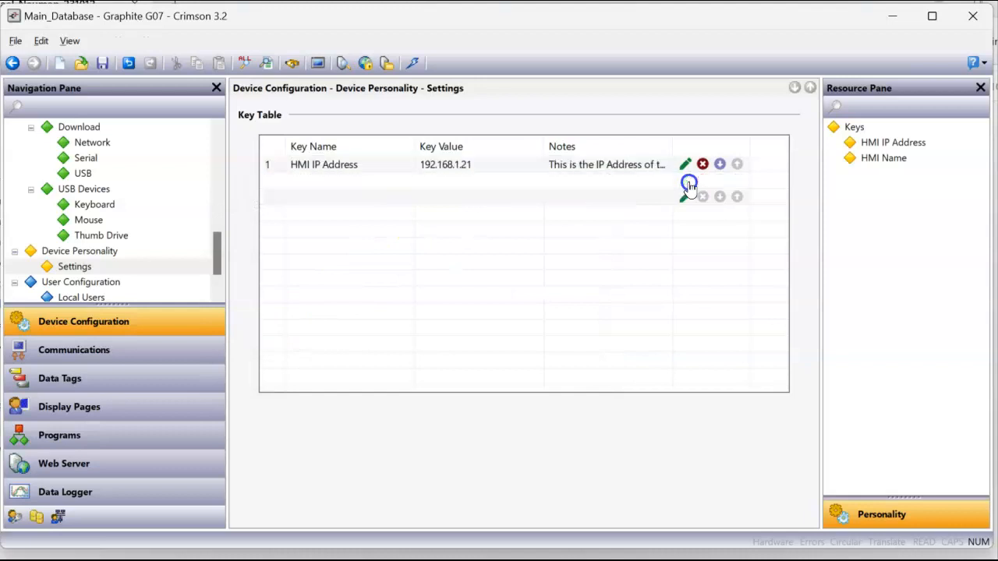
left_click(441, 276)
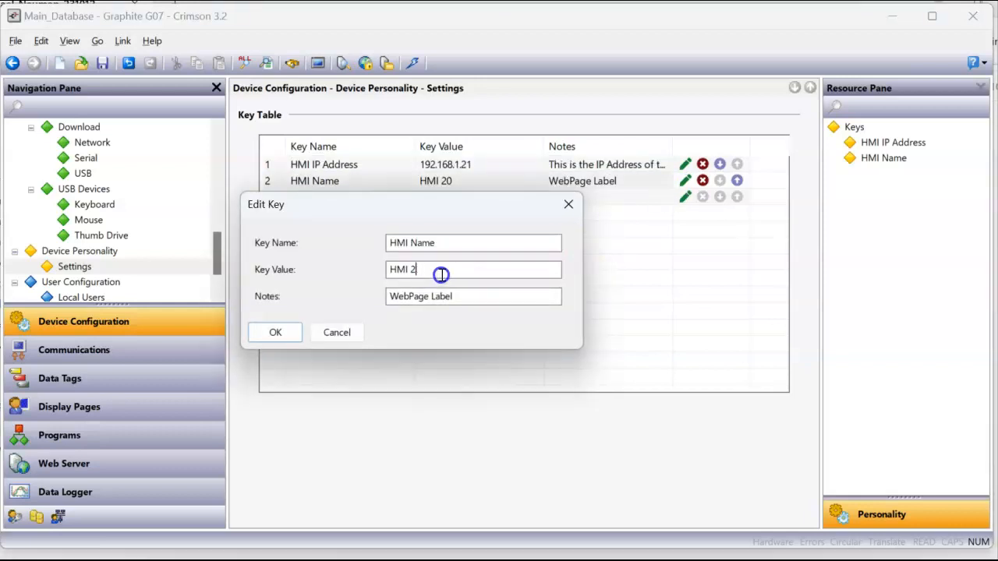
left_click(254, 333)
left_click(423, 312)
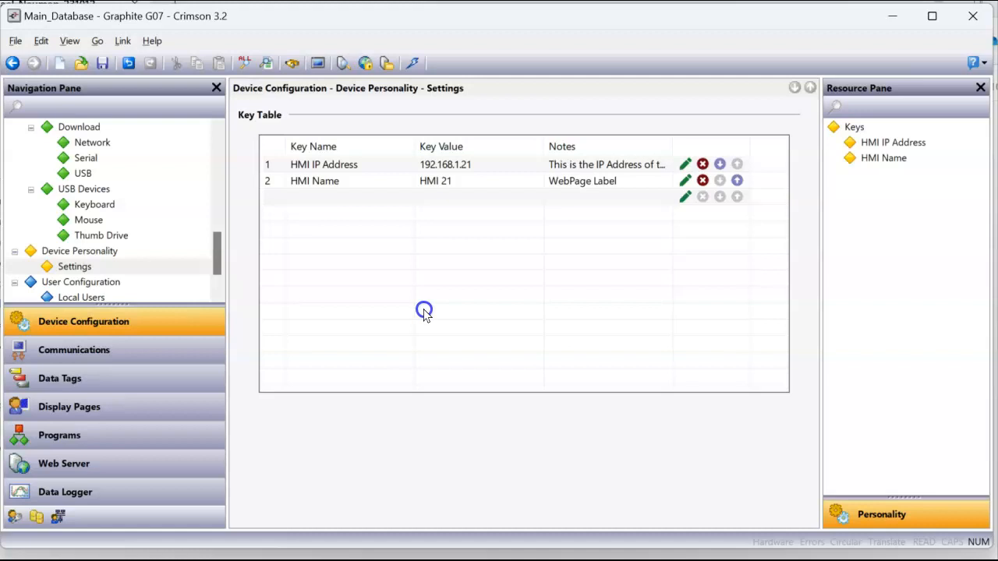
left_click(123, 40)
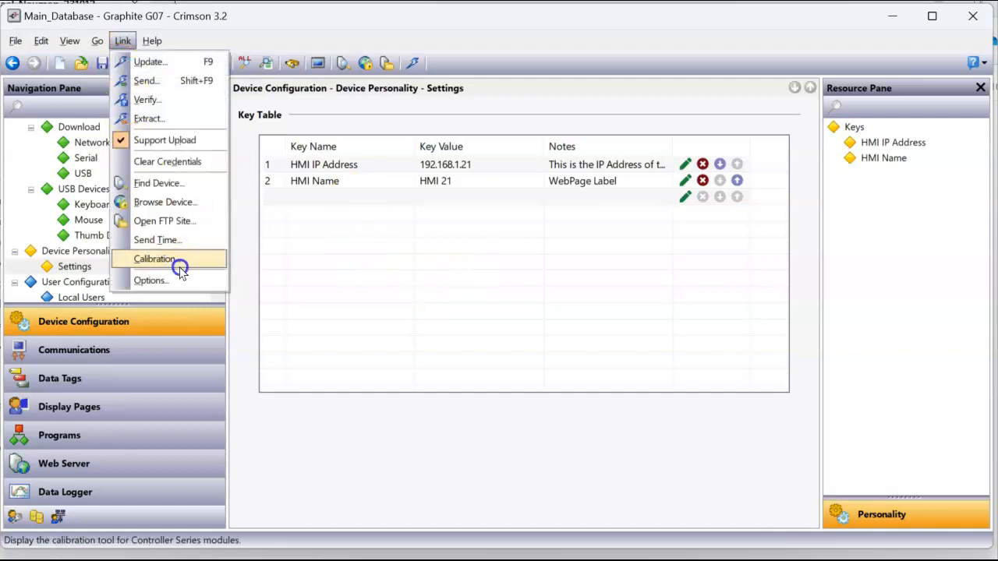
Switch the link back to USB and download, replacing the unit's existing database
left_click(150, 279)
left_click(380, 269)
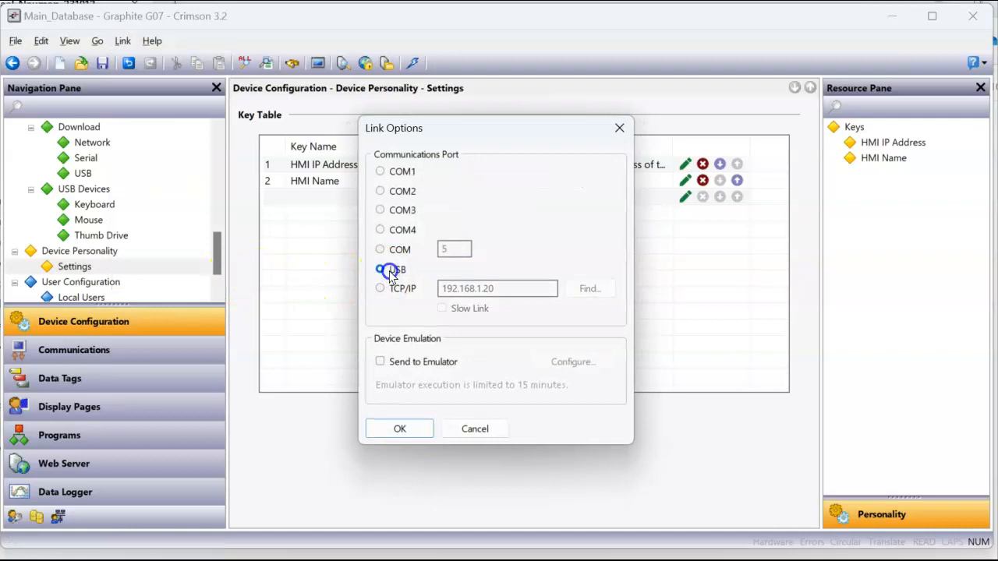
left_click(390, 428)
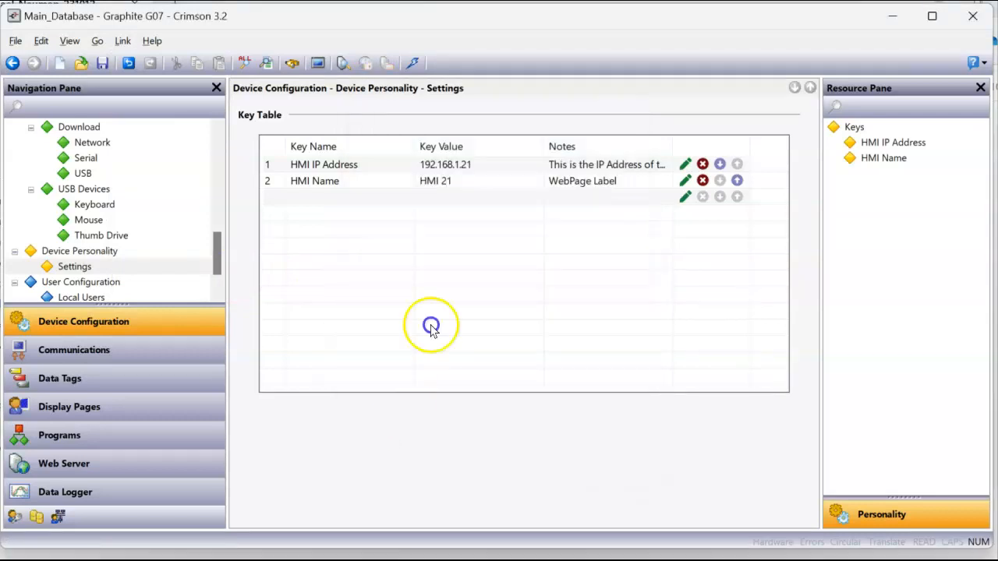
left_click(413, 63)
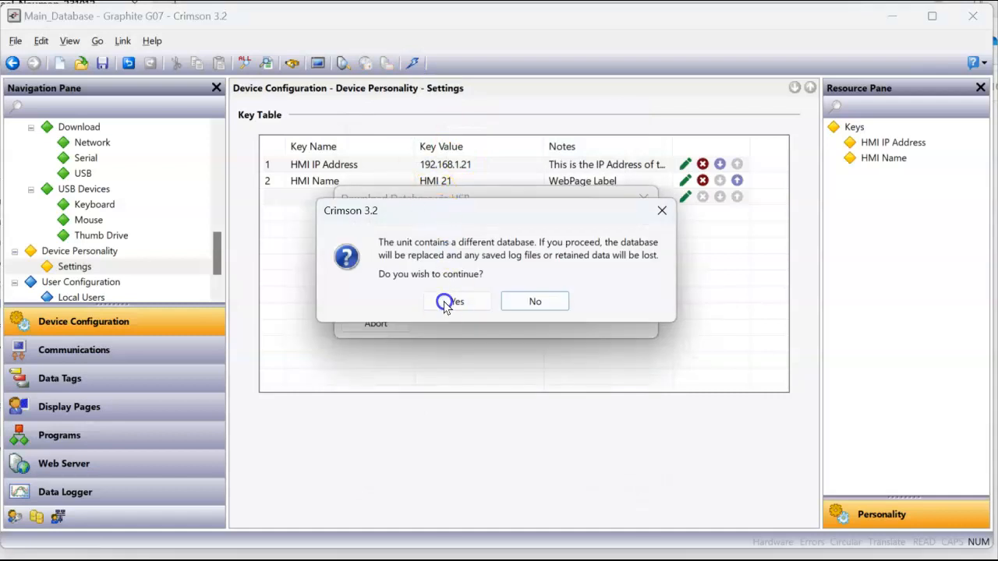
left_click(446, 303)
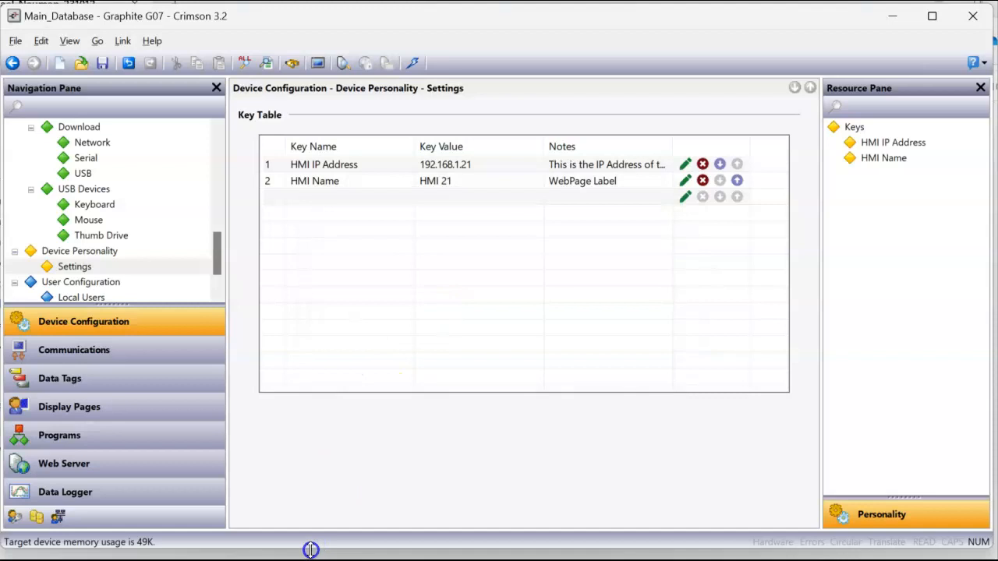
key("alt+Tab")
Show 192.168.1.21's remote view in its own Chrome window beside HMI 20, then return to Crimson
left_click_drag(671, 28, 253, 21)
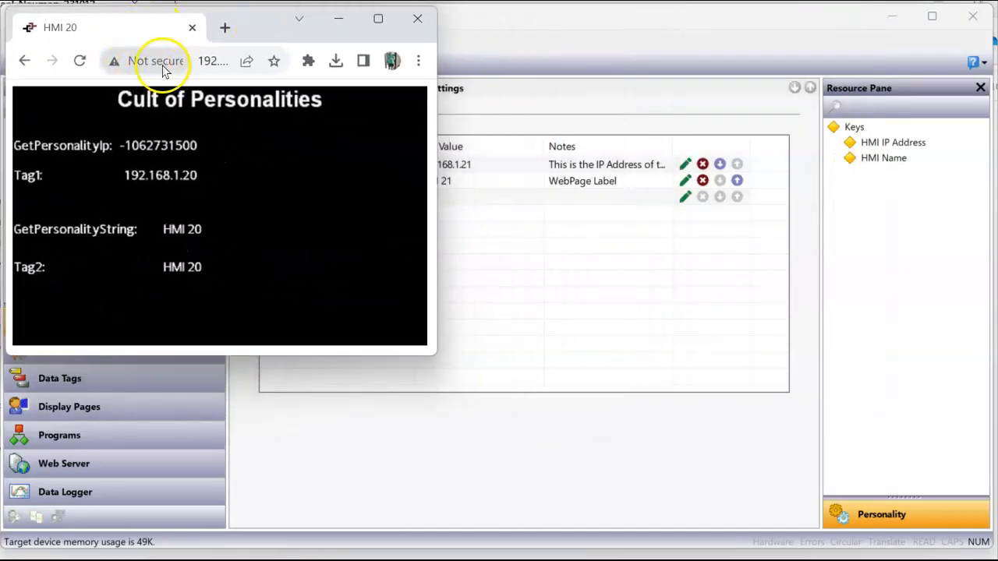
left_click(224, 27)
type("1")
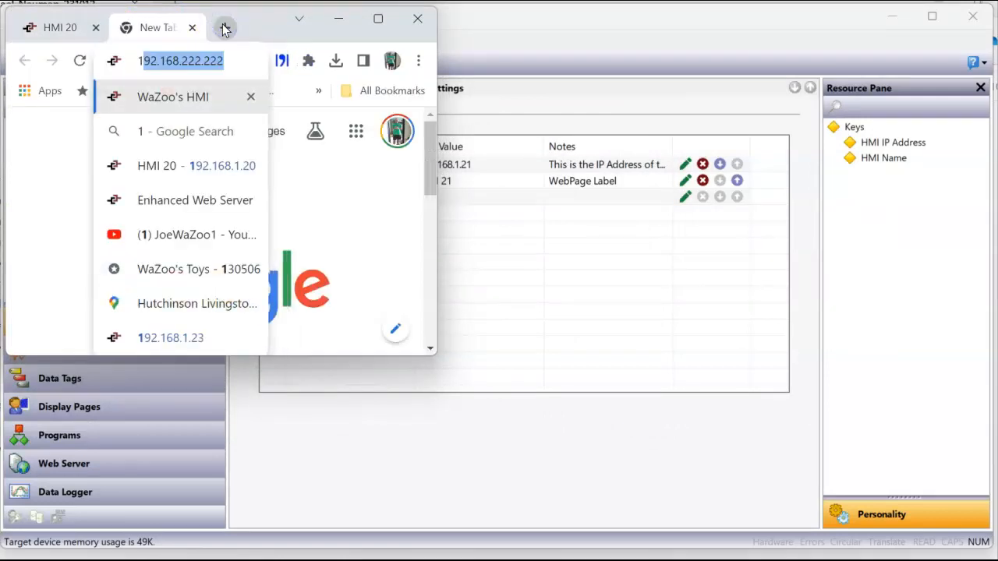
type("92.168.1.21")
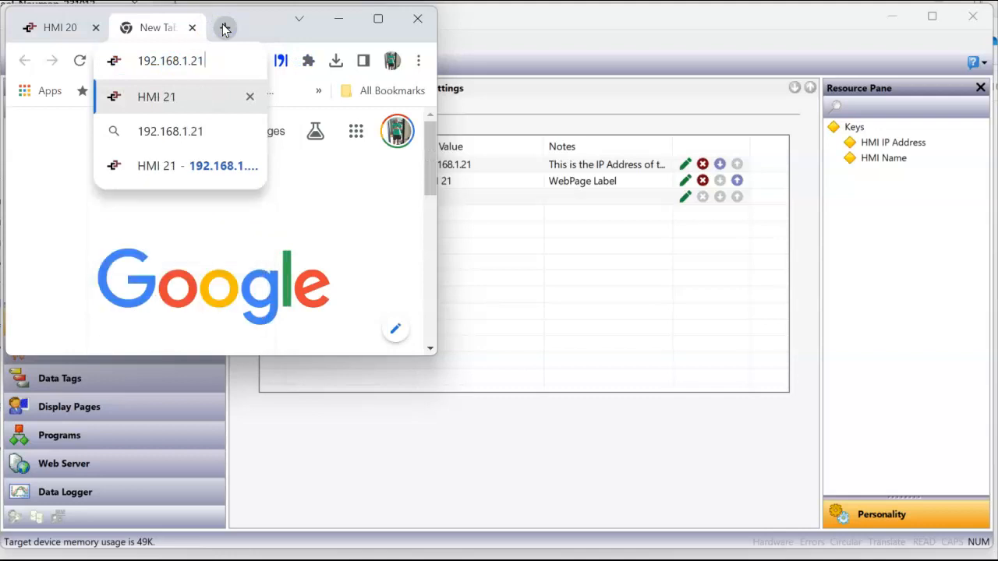
key("Return")
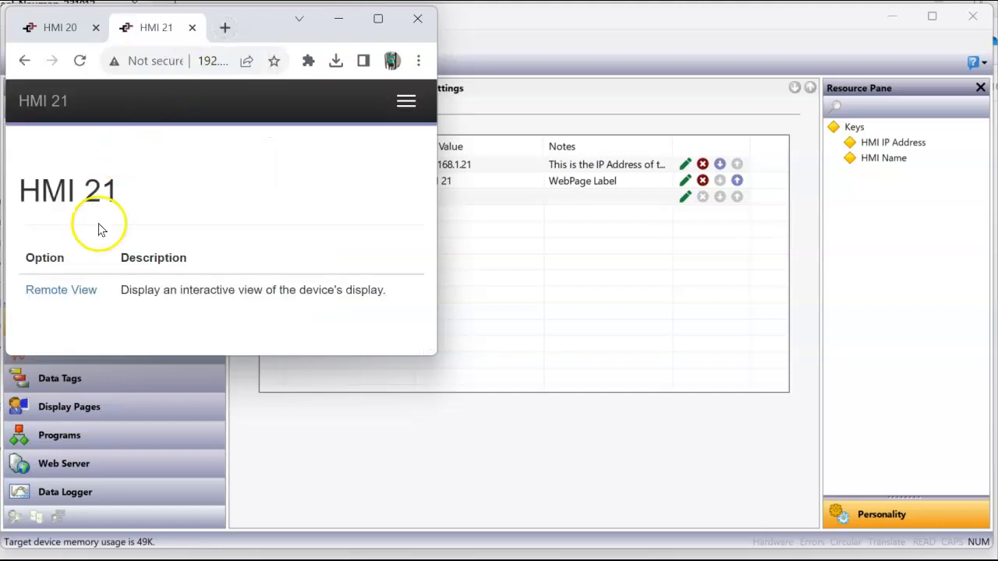
left_click(74, 288)
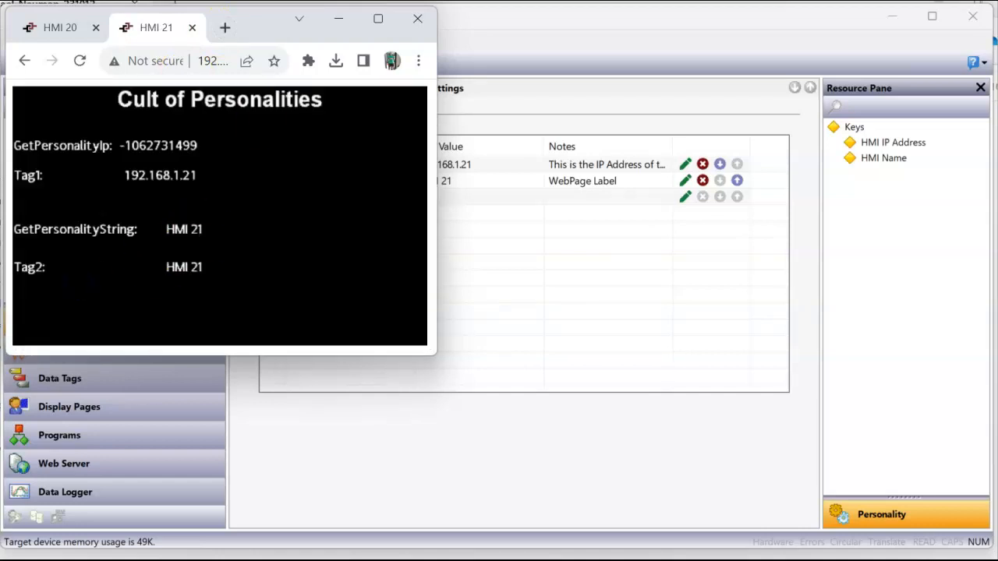
left_click_drag(167, 27, 292, 29)
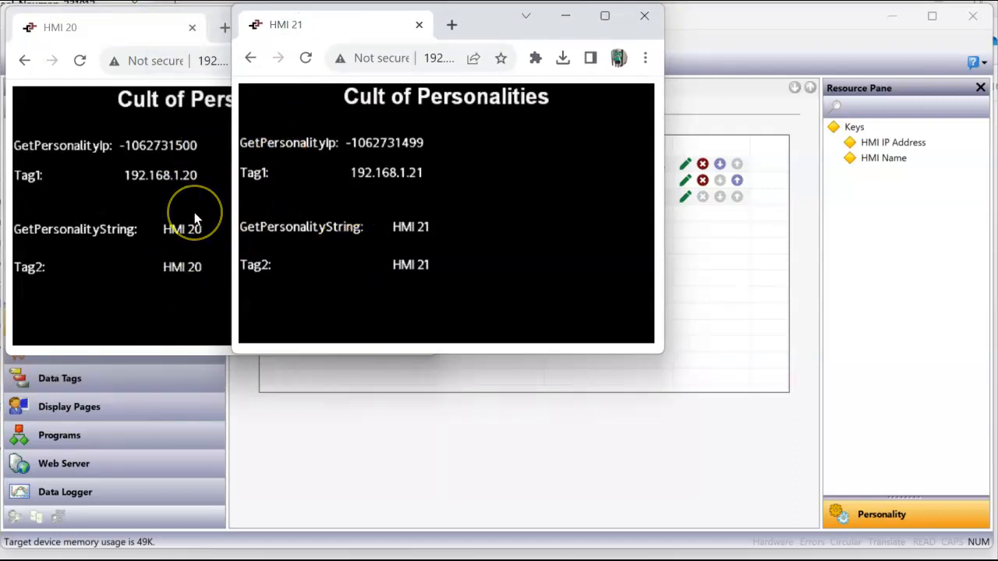
left_click(543, 423)
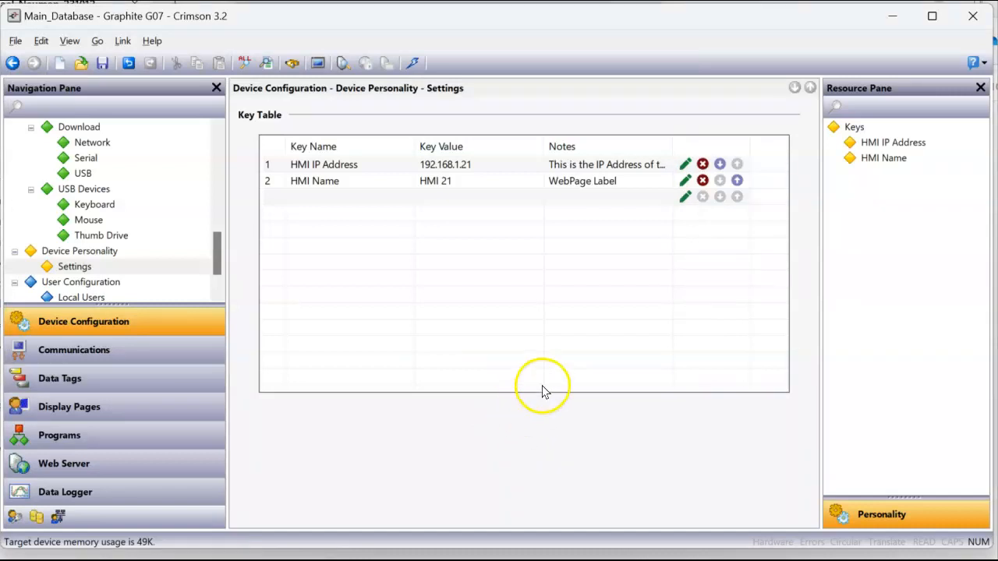
Switch the Crimson link to TCP/IP and search the network for Crimson devices
left_click(122, 41)
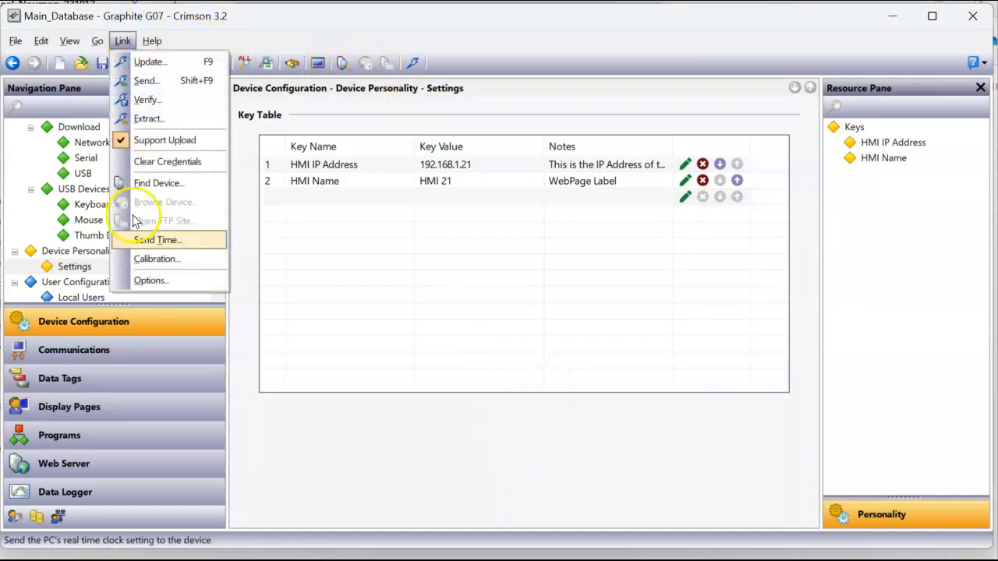
left_click(150, 280)
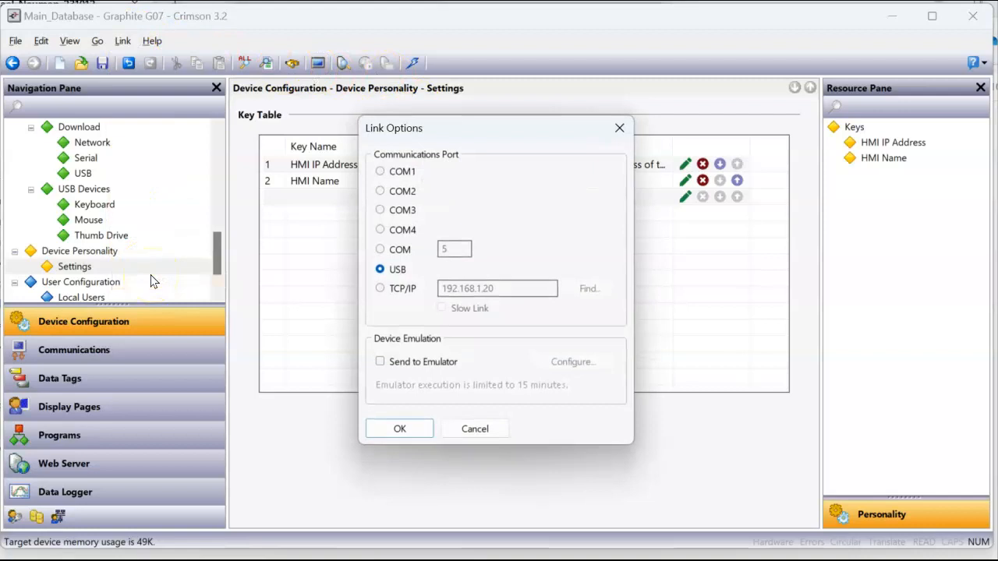
left_click(379, 288)
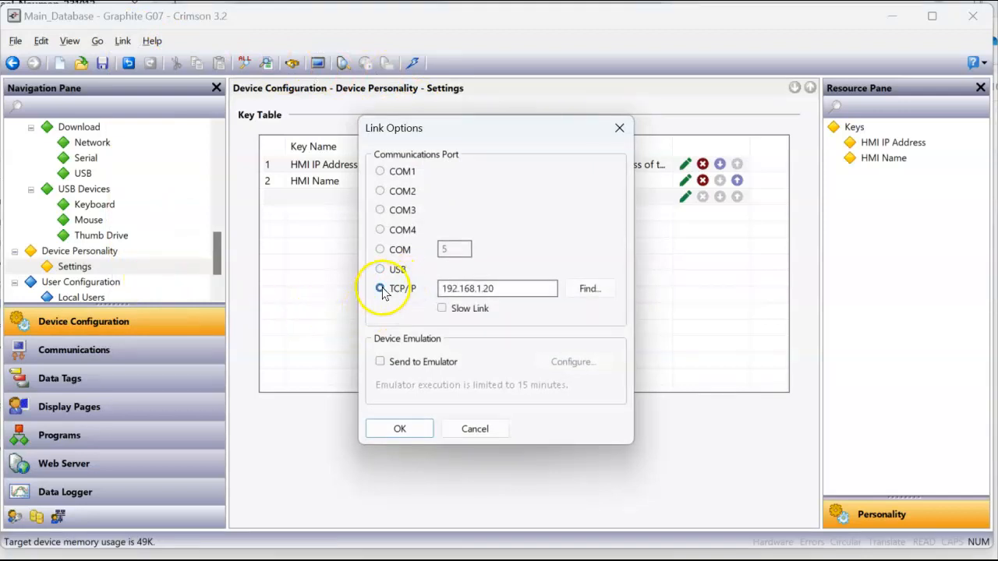
left_click(597, 288)
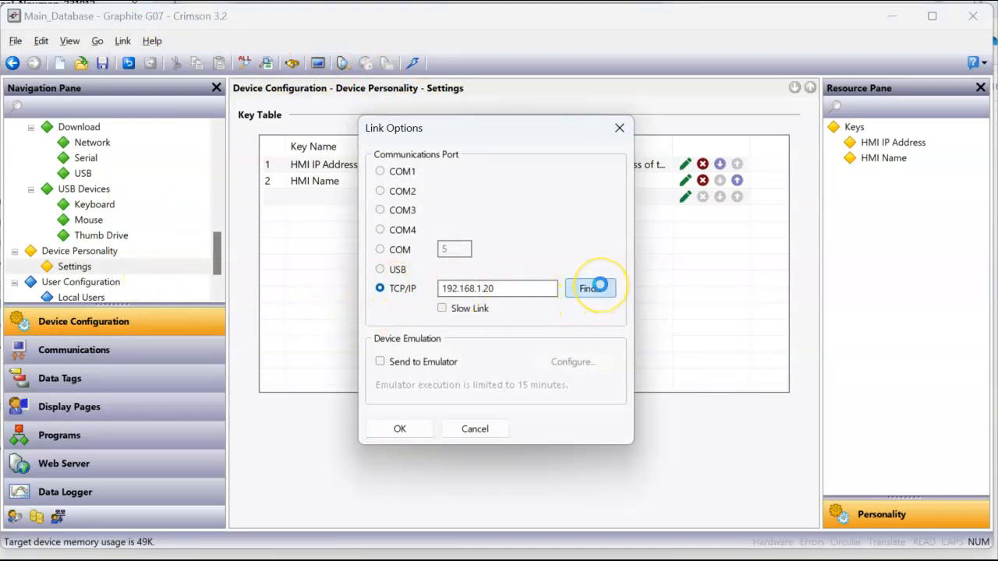
Set the G07 at 192.168.1.21 as the link target and download the database to it
left_click(575, 246)
left_click(574, 231)
left_click(572, 245)
double_click(571, 245)
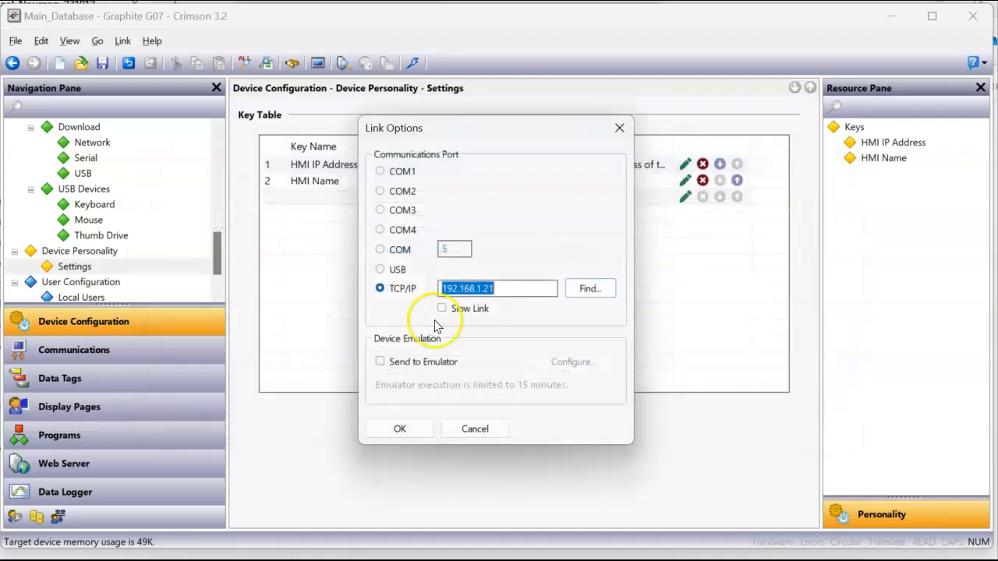
left_click(586, 292)
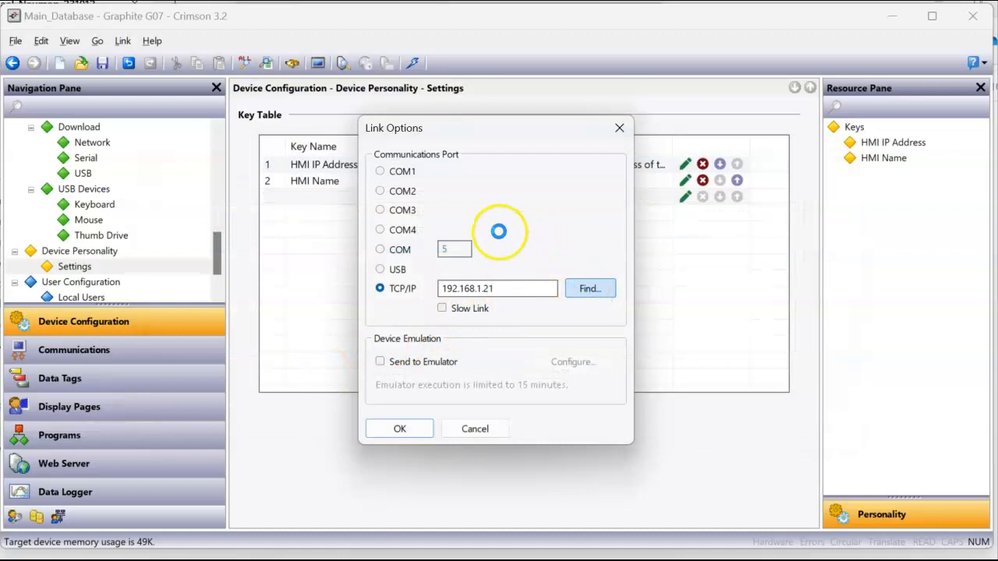
left_click(460, 246)
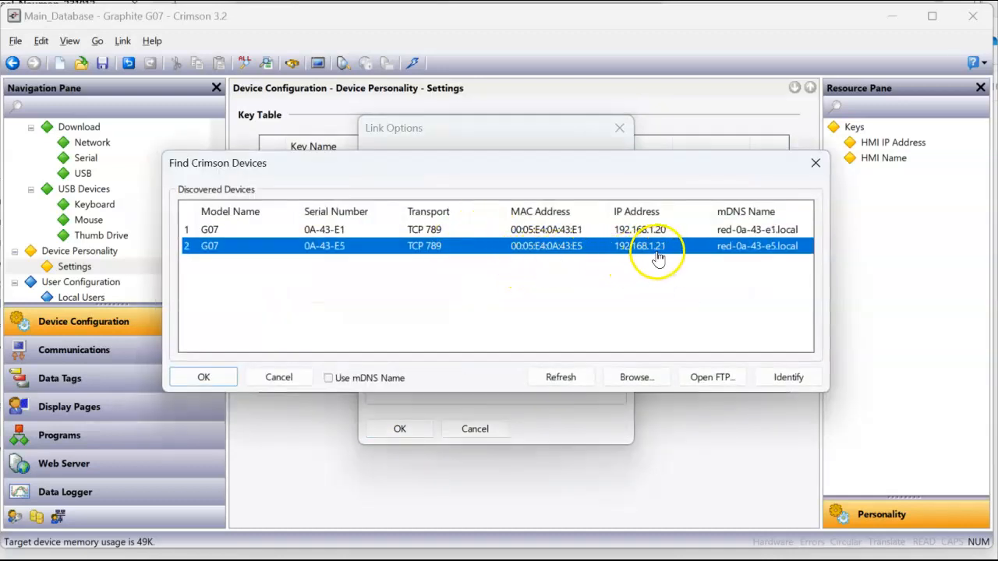
left_click(200, 380)
left_click(398, 429)
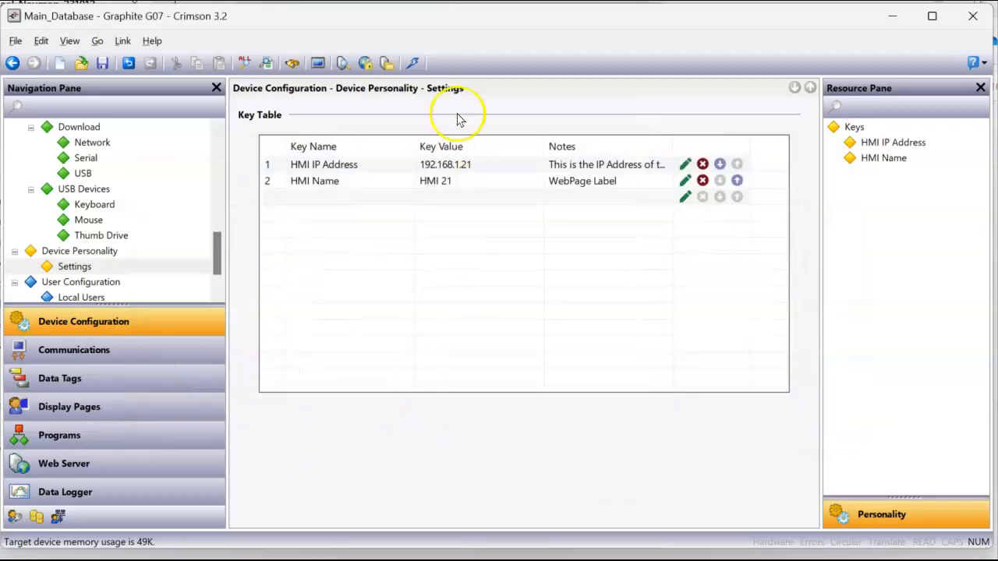
left_click(416, 65)
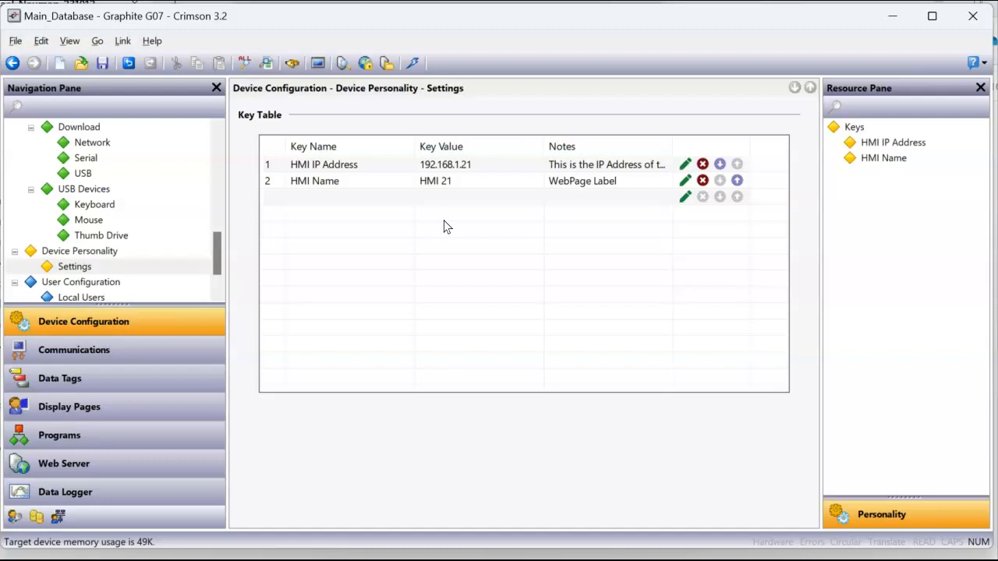
Change the personality keys to HMI IP Address 192.168.1.22 and HMI Name HMI 22
left_click(684, 164)
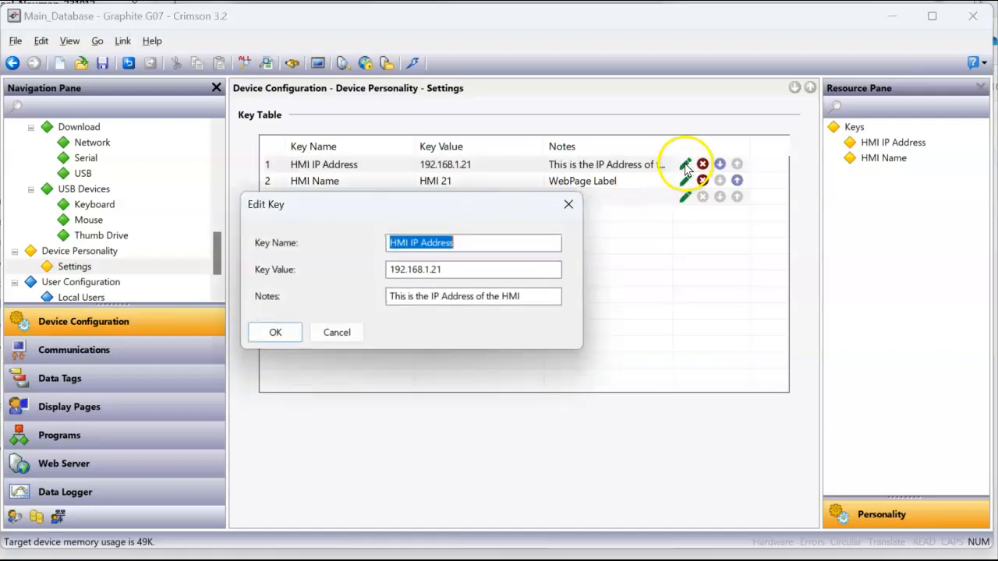
left_click(449, 270)
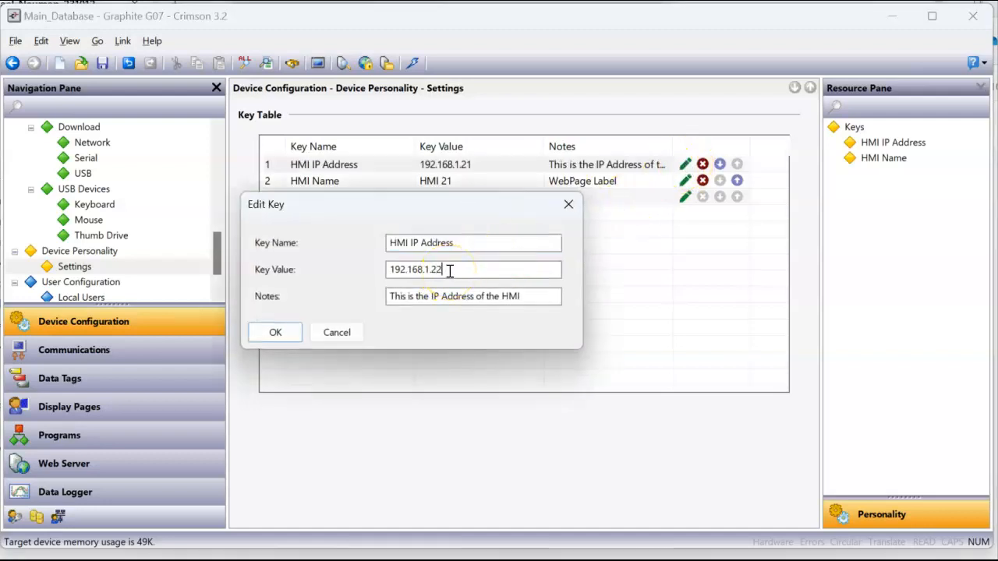
double_click(449, 270)
left_click(275, 332)
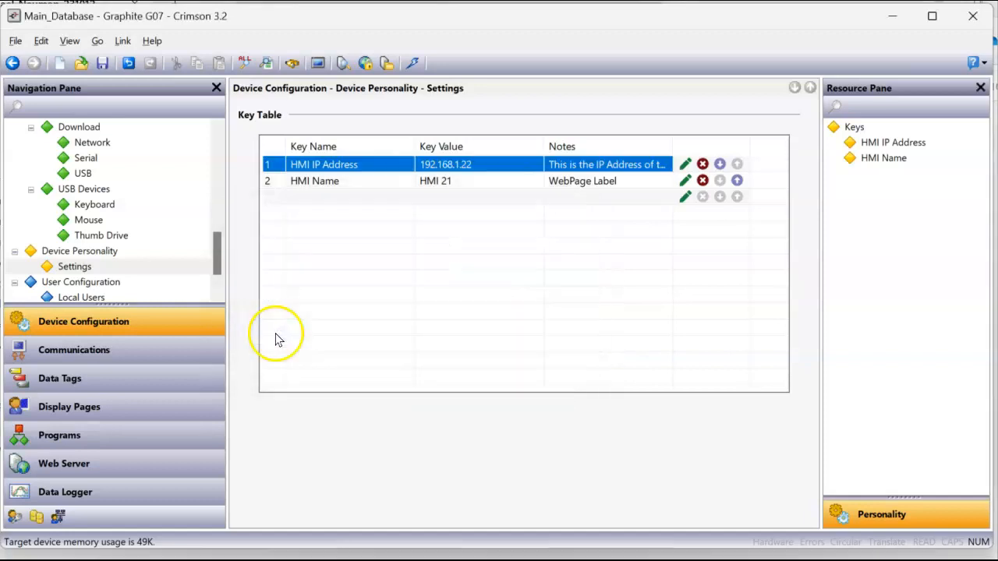
left_click(684, 181)
left_click(439, 270)
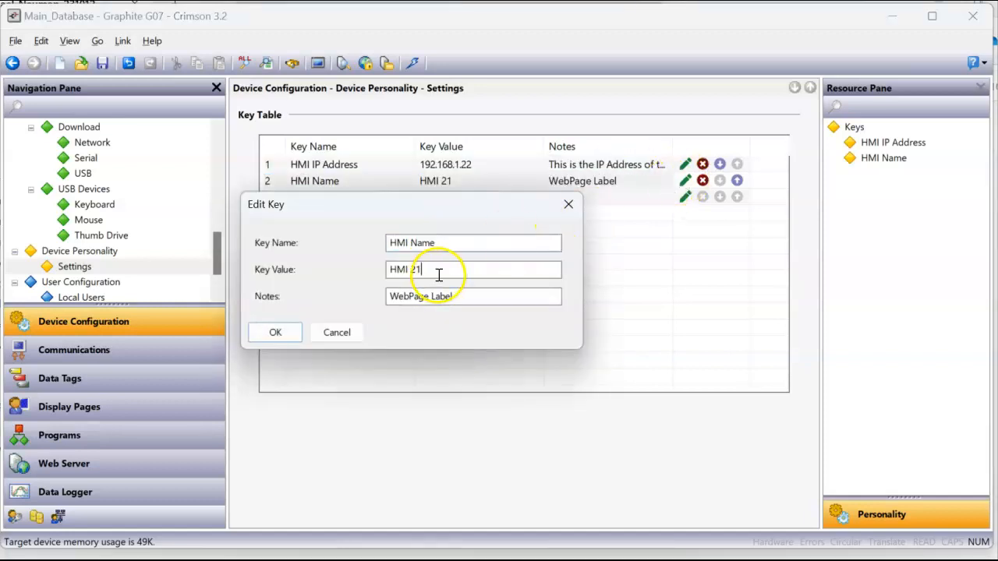
type("2")
double_click(444, 270)
left_click(277, 333)
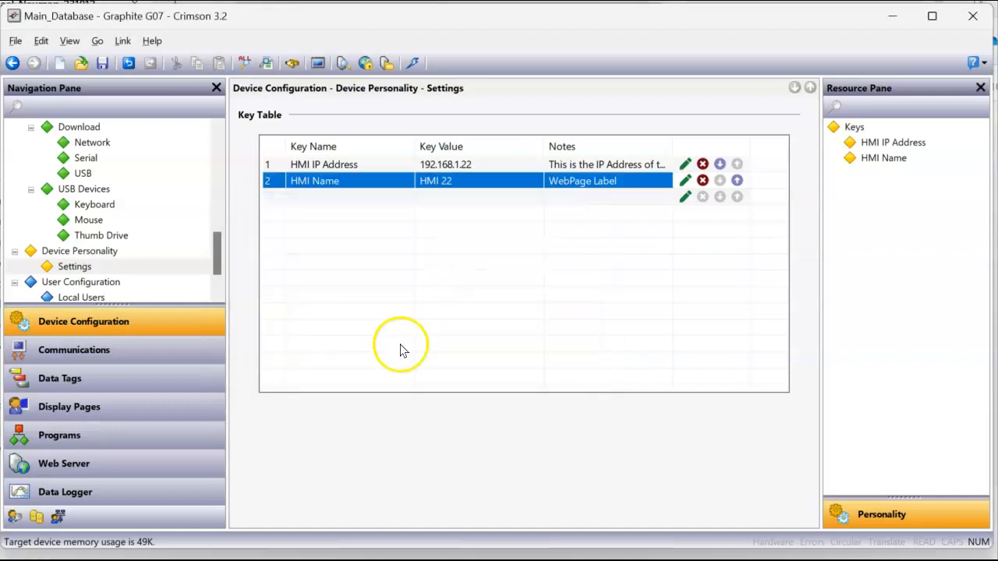
left_click(445, 336)
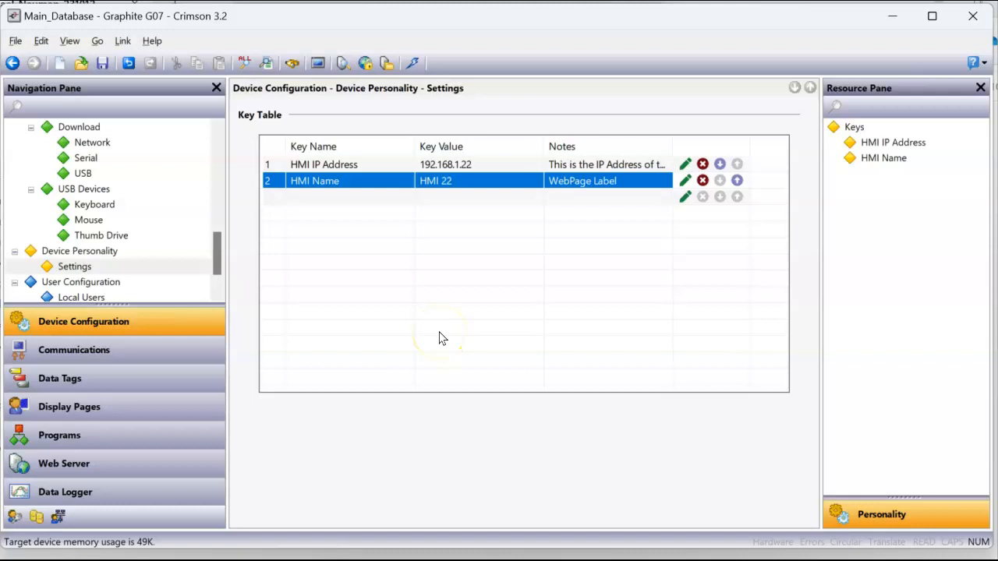
Set the link back to USB and download, agreeing to replace the unit's database
left_click(122, 41)
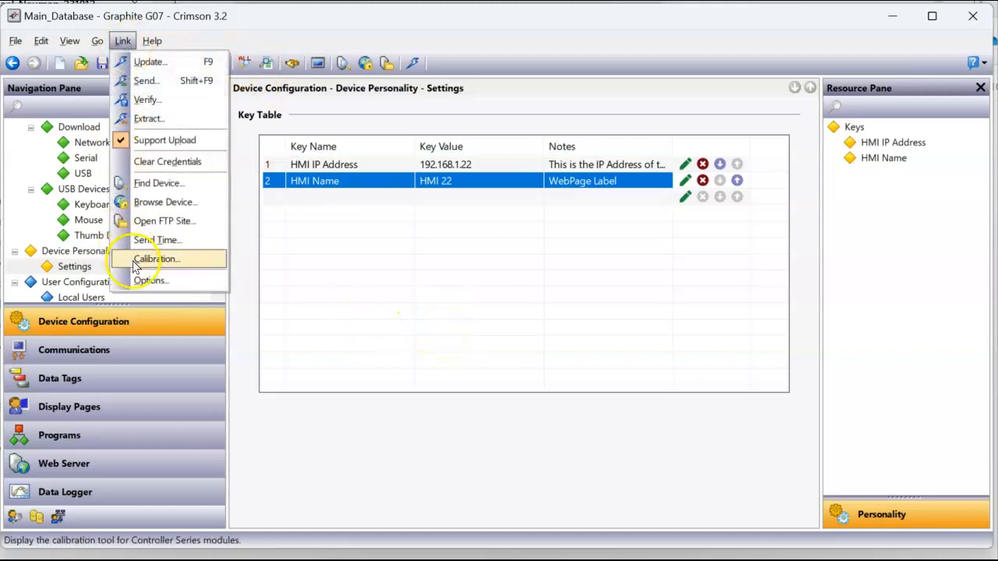
left_click(141, 276)
left_click(380, 269)
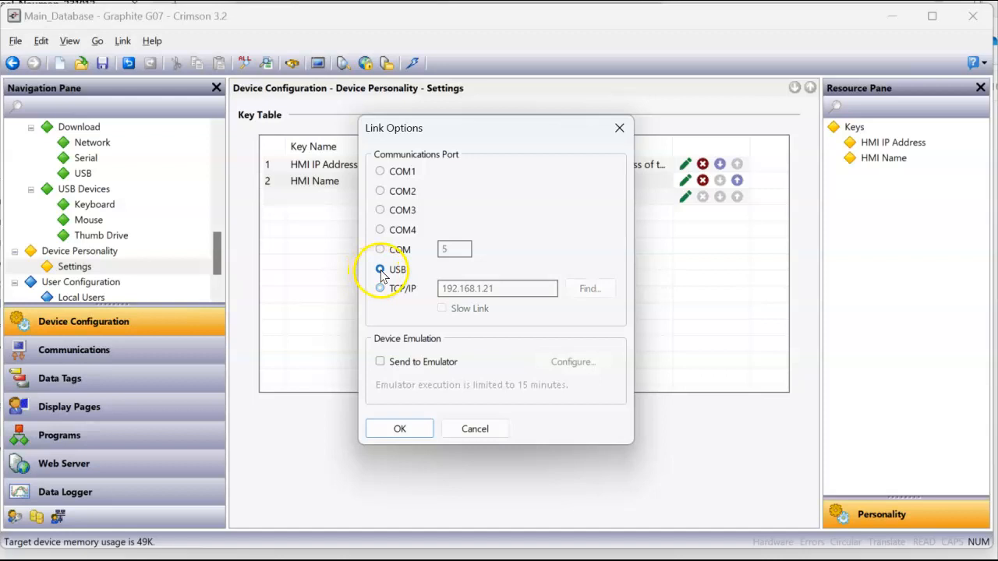
left_click(399, 428)
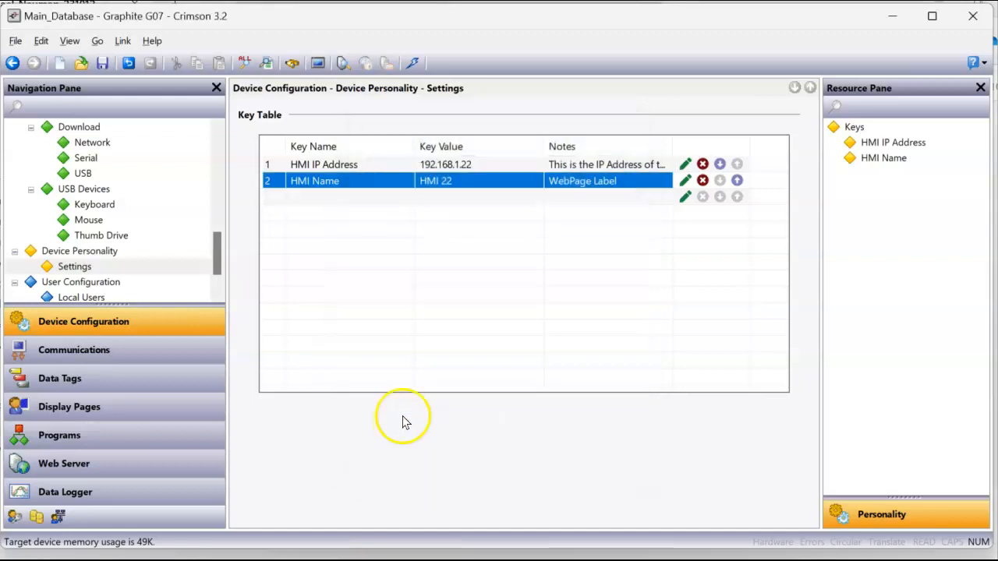
left_click(413, 64)
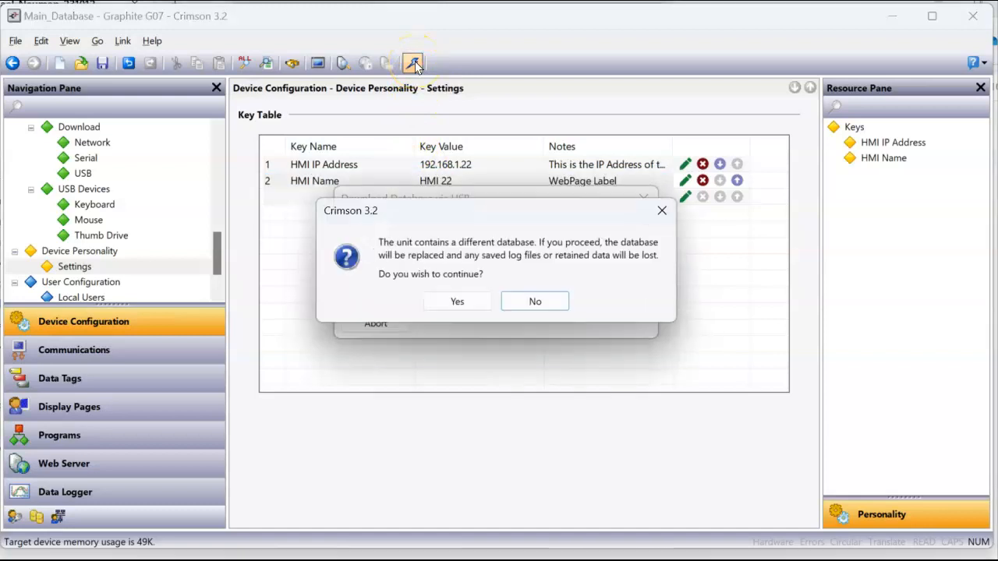
left_click(456, 300)
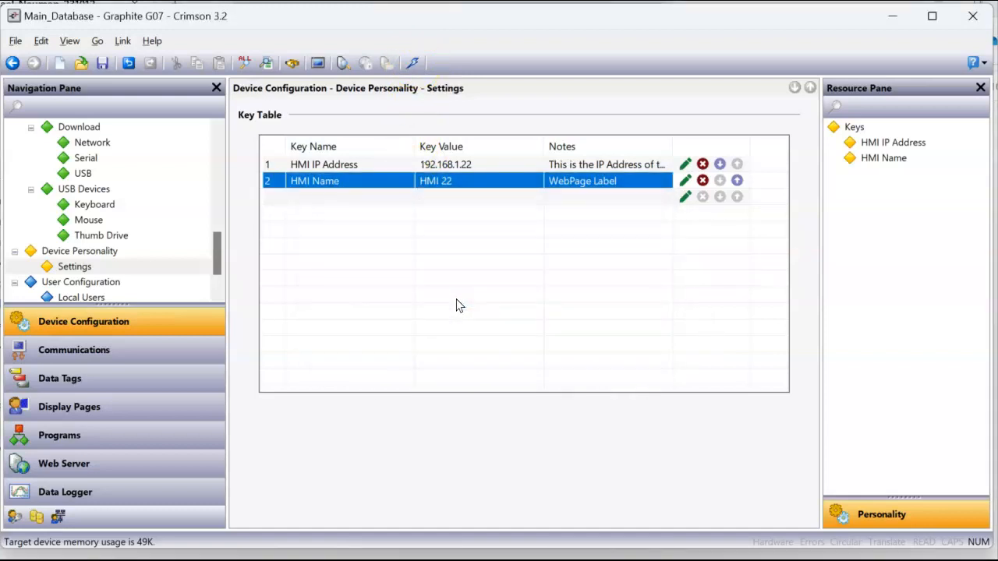
Open 192.168.1.22's remote view in its own Chrome window beside HMI 21
left_click(363, 516)
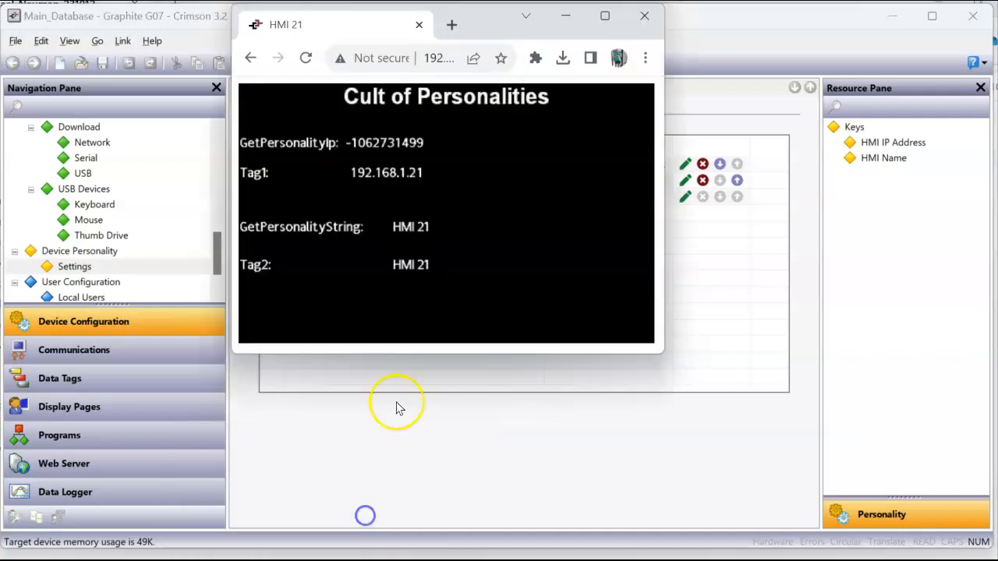
left_click(451, 25)
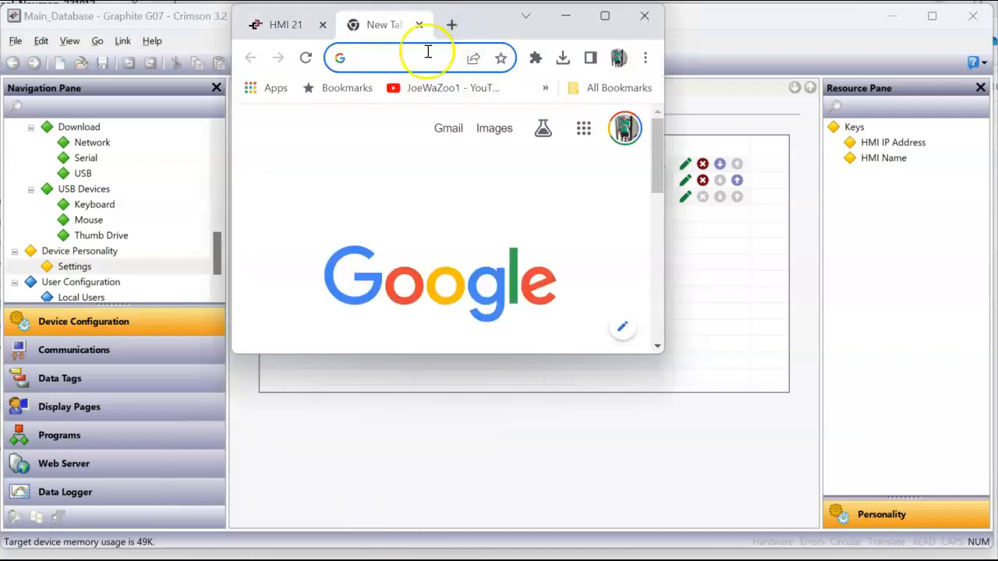
left_click(425, 49)
type("192.168")
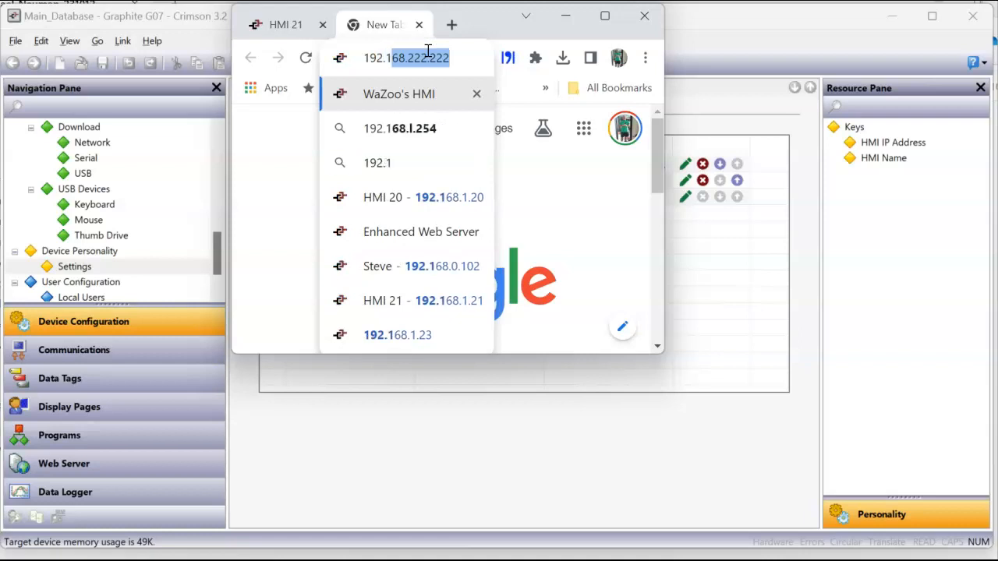
type(".1.2")
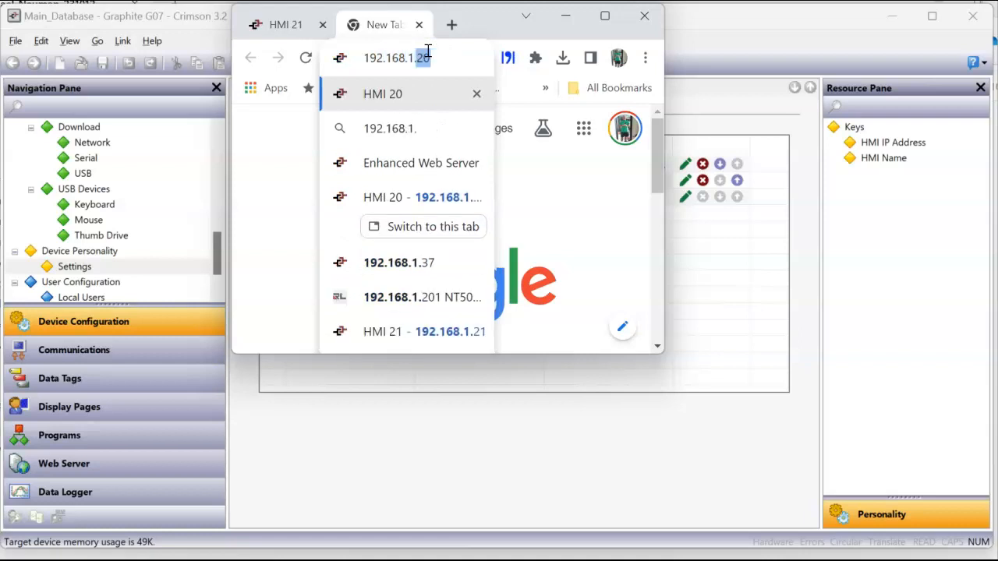
type("2")
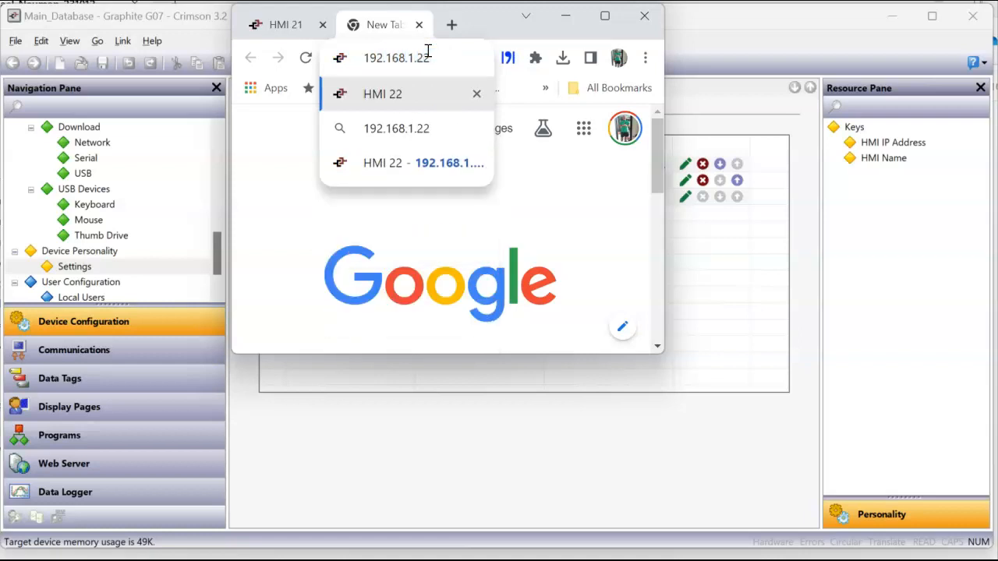
key("Return")
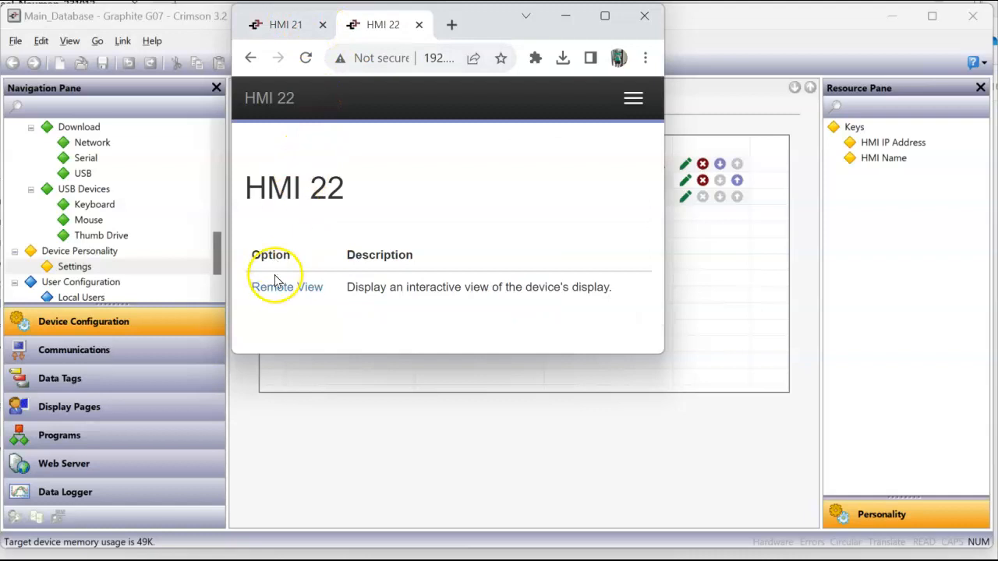
left_click(286, 288)
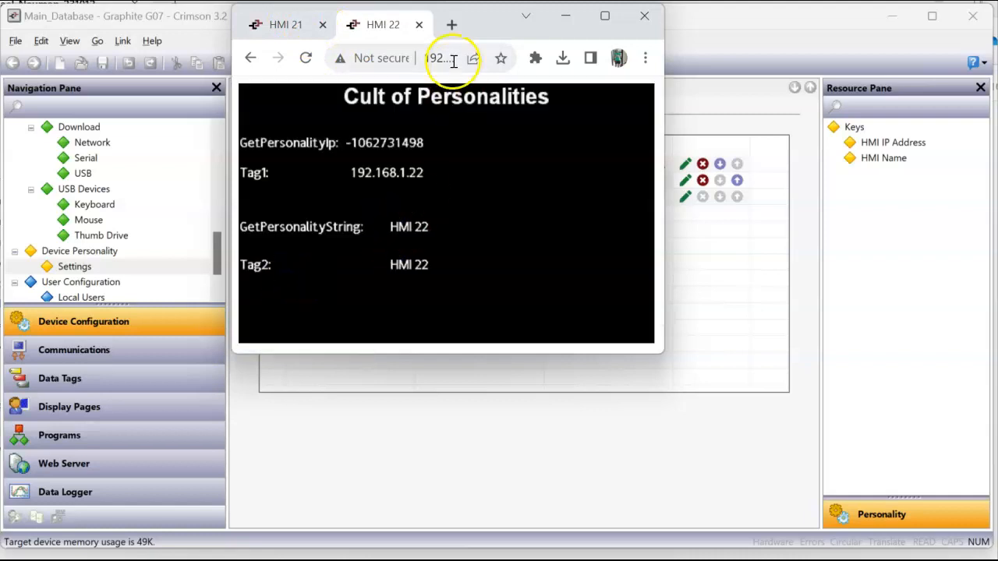
left_click_drag(384, 22, 513, 28)
Bring the HMI 20, HMI 21 and HMI 22 browser windows forward in turn to compare them
mouse_move(232, 554)
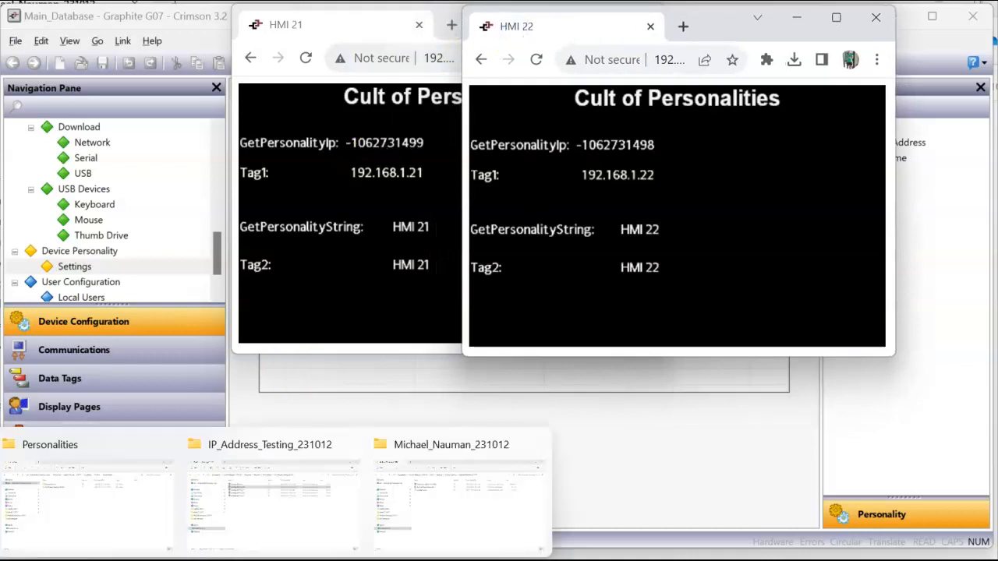
left_click(204, 523)
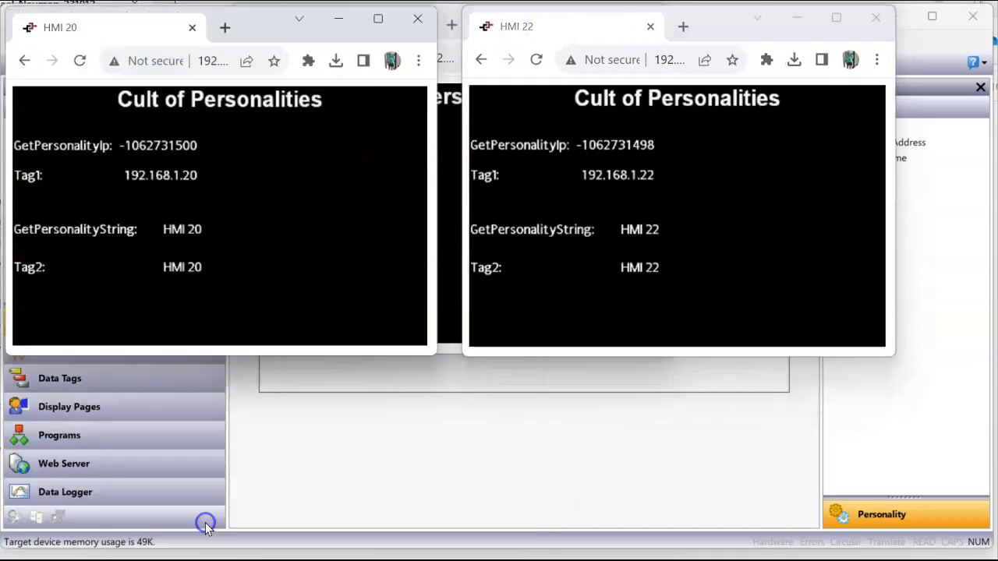
left_click(308, 546)
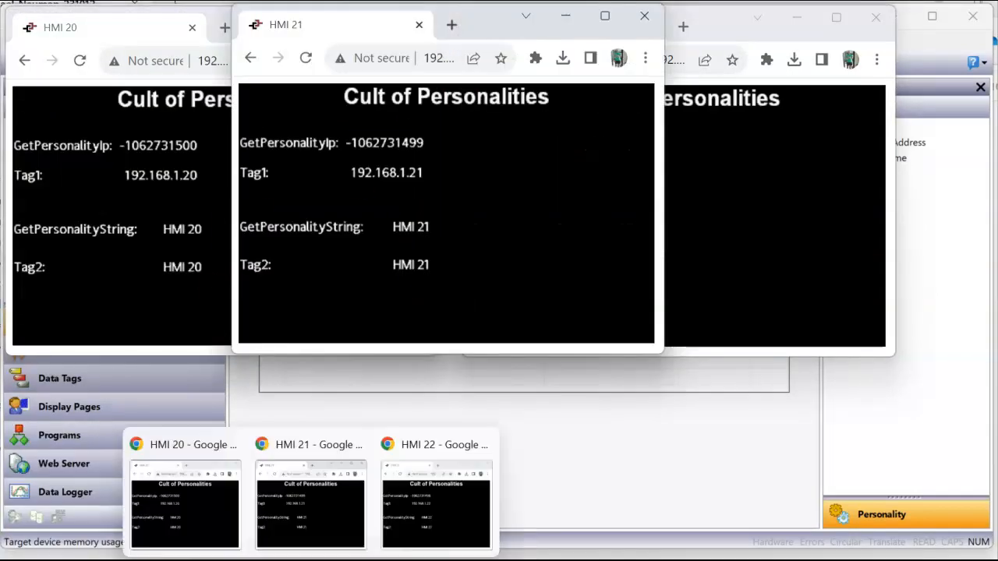
left_click(201, 499)
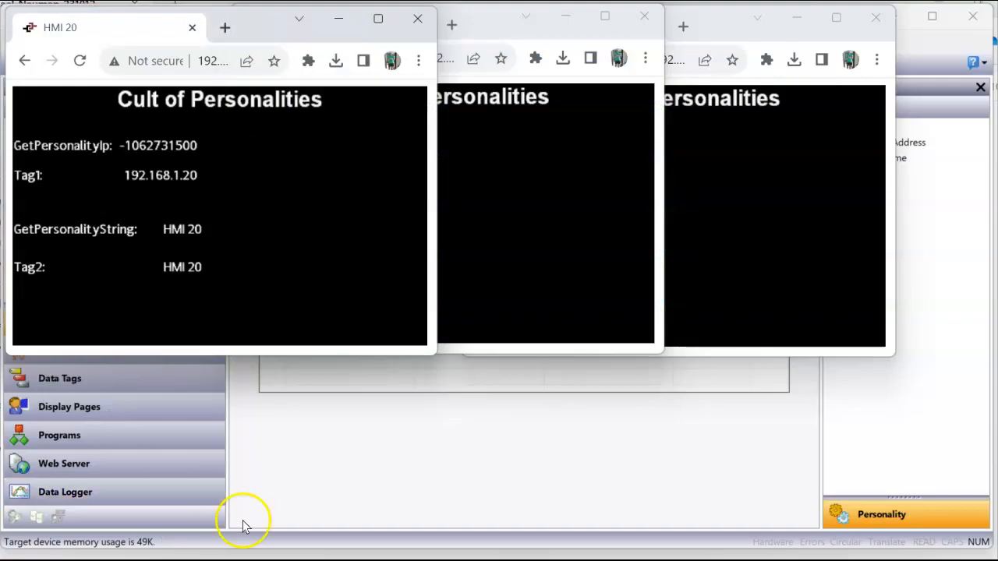
mouse_move(248, 555)
left_click(323, 521)
left_click(423, 508)
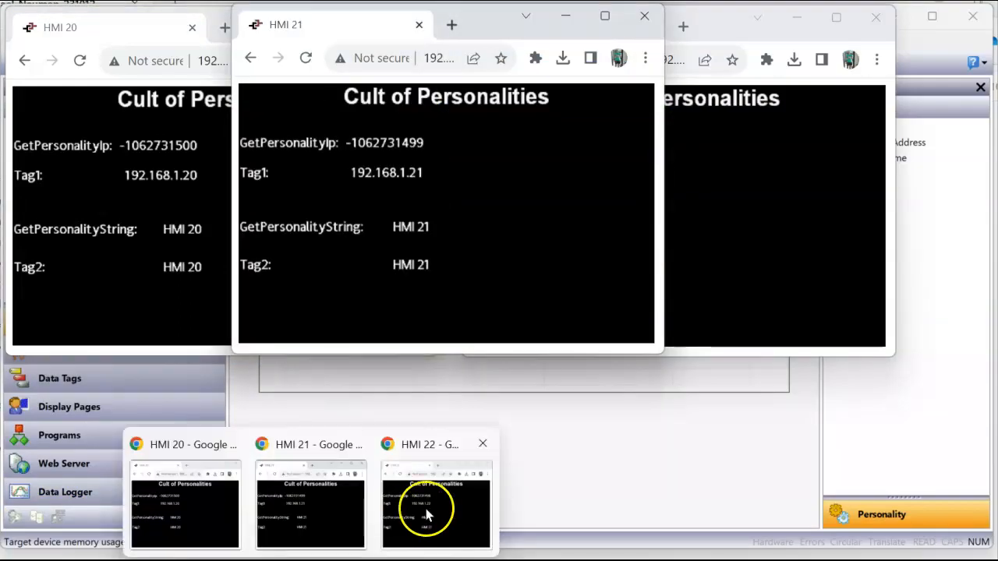
Back in Crimson, open the HMI IP Address key with the caret in its value
left_click(444, 487)
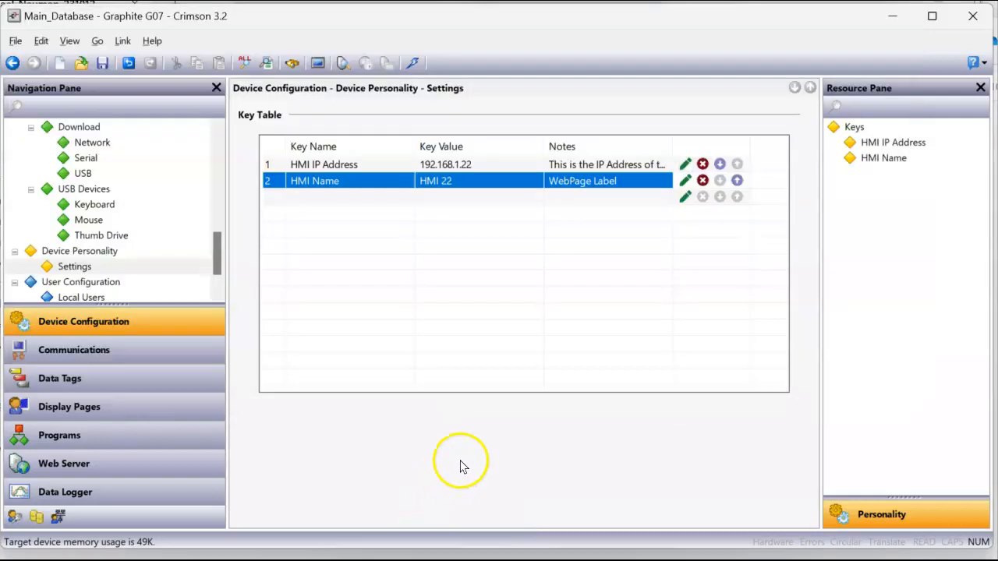
left_click(684, 163)
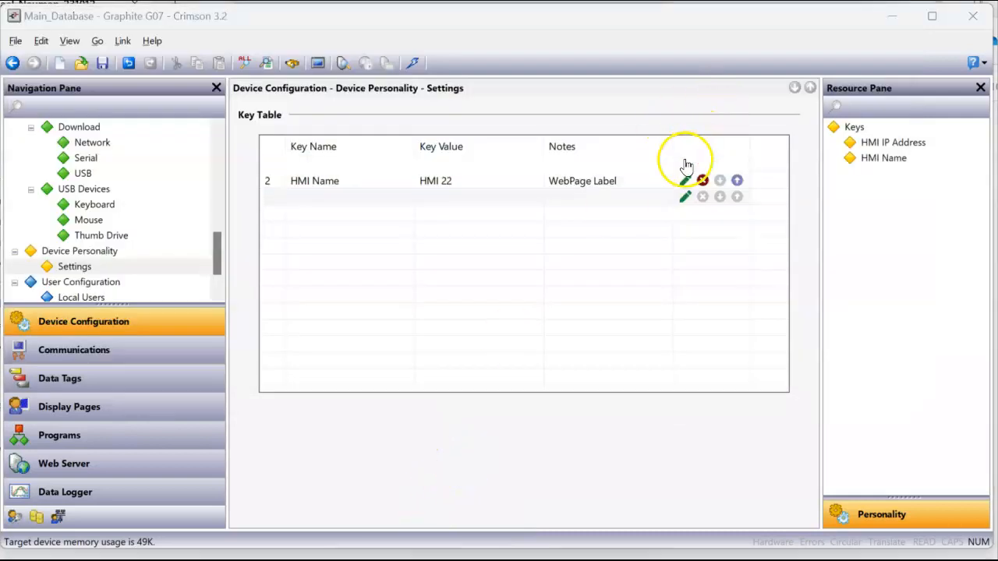
left_click(450, 269)
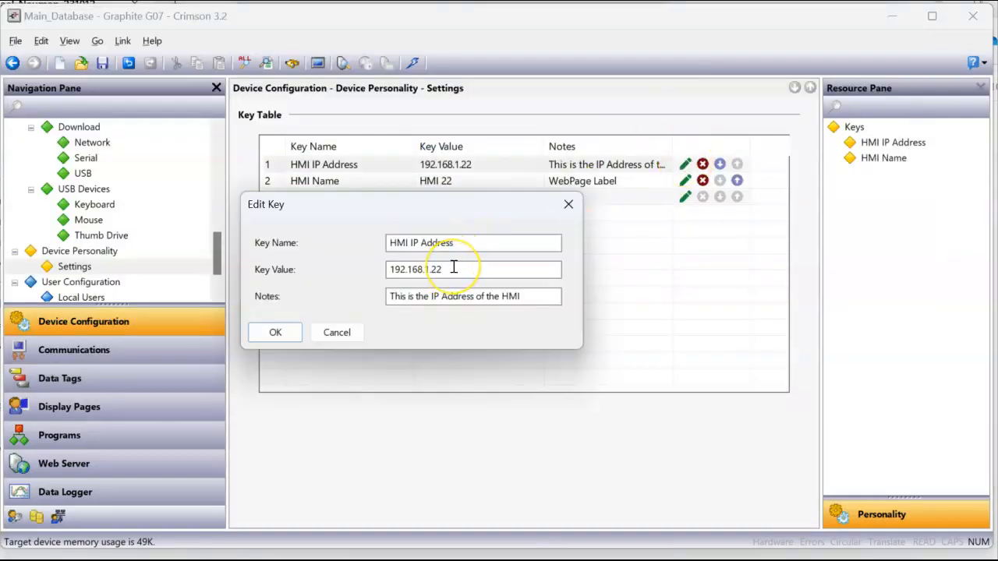
Change the personality keys to HMI IP Address 192.168.1.23 and HMI Name HMI 23
type("3")
double_click(454, 269)
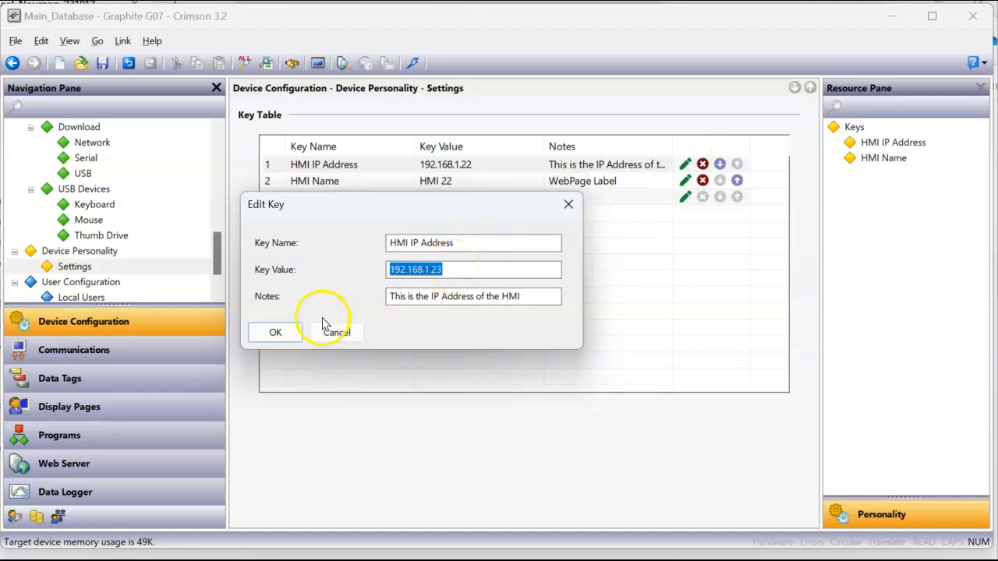
left_click(275, 333)
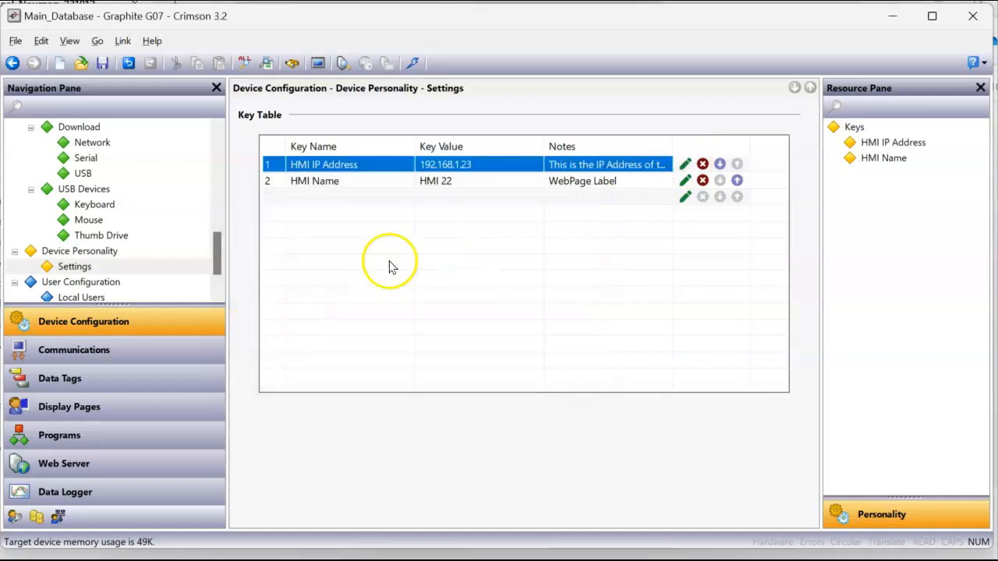
left_click(684, 180)
left_click(430, 269)
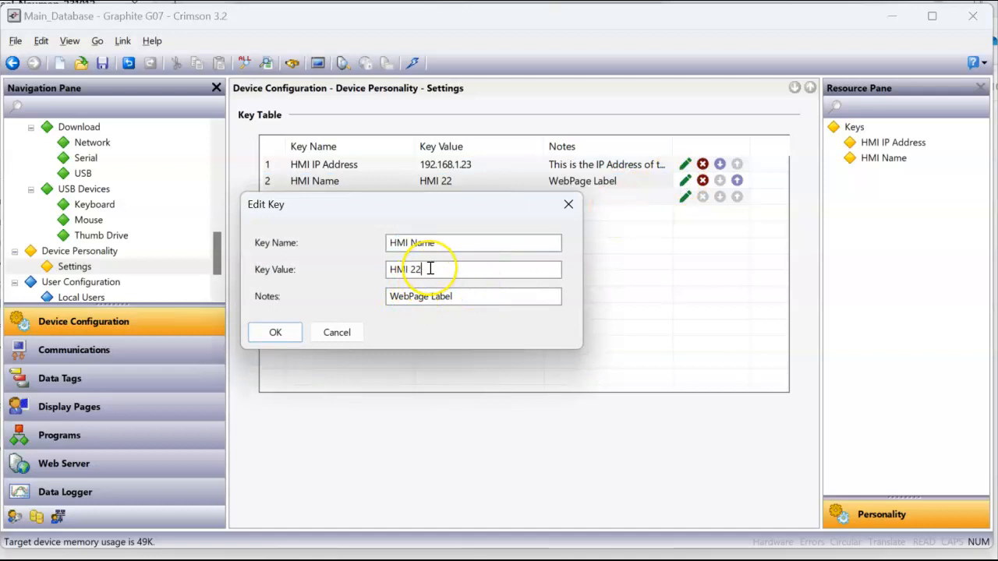
type("3")
double_click(431, 269)
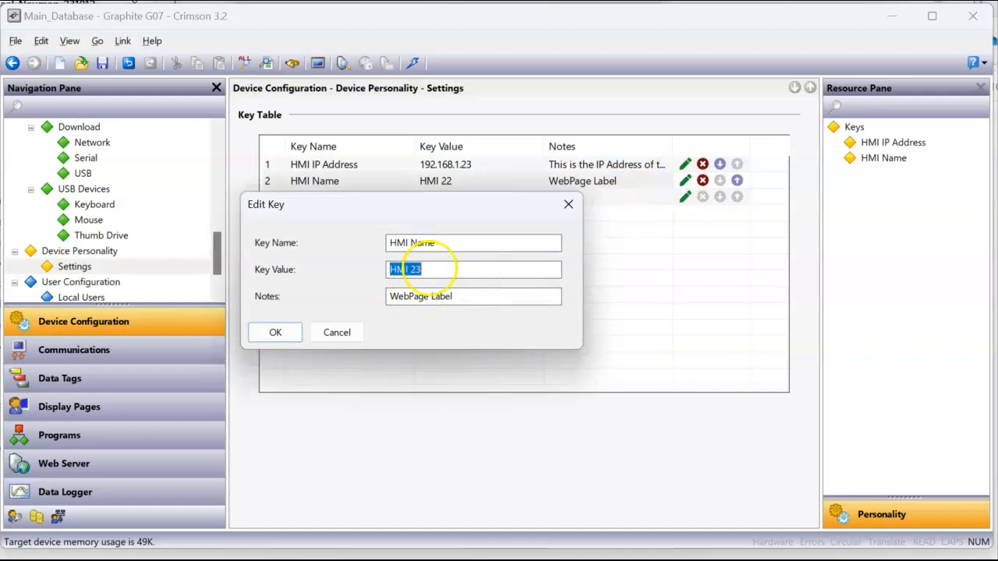
left_click(257, 334)
left_click(503, 300)
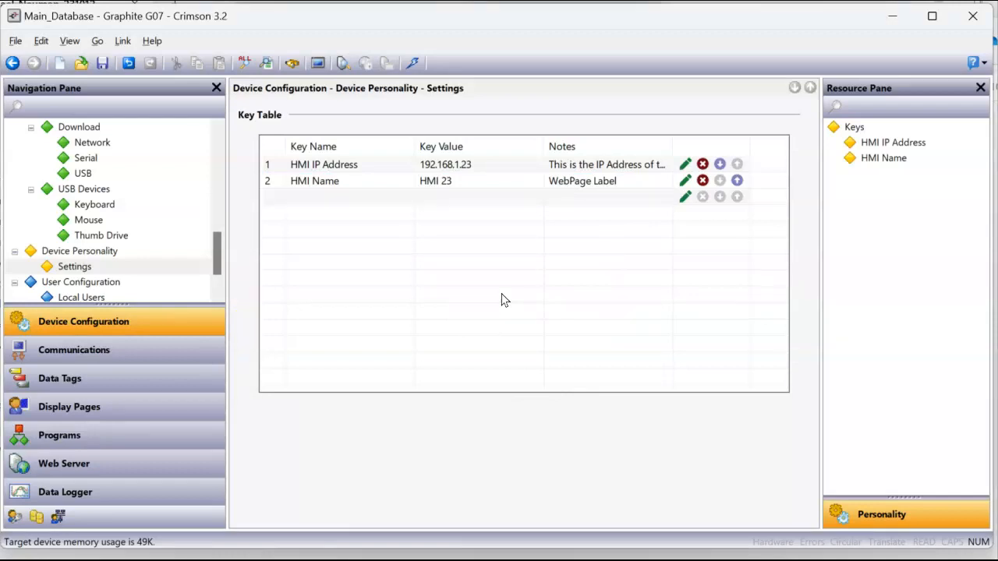
left_click(536, 265)
Keep the USB link and download, confirming replacement of the unit's database
left_click(123, 40)
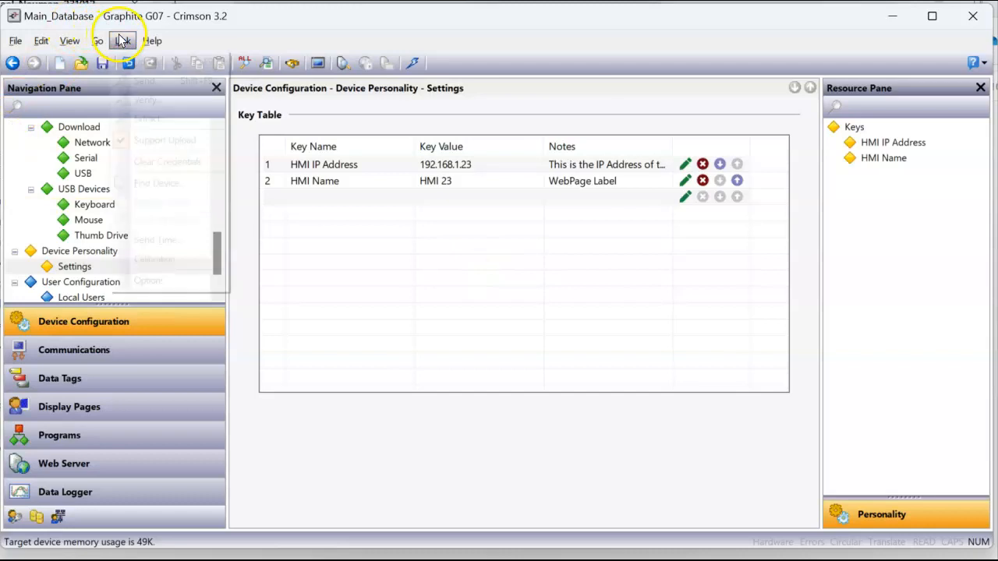
left_click(148, 279)
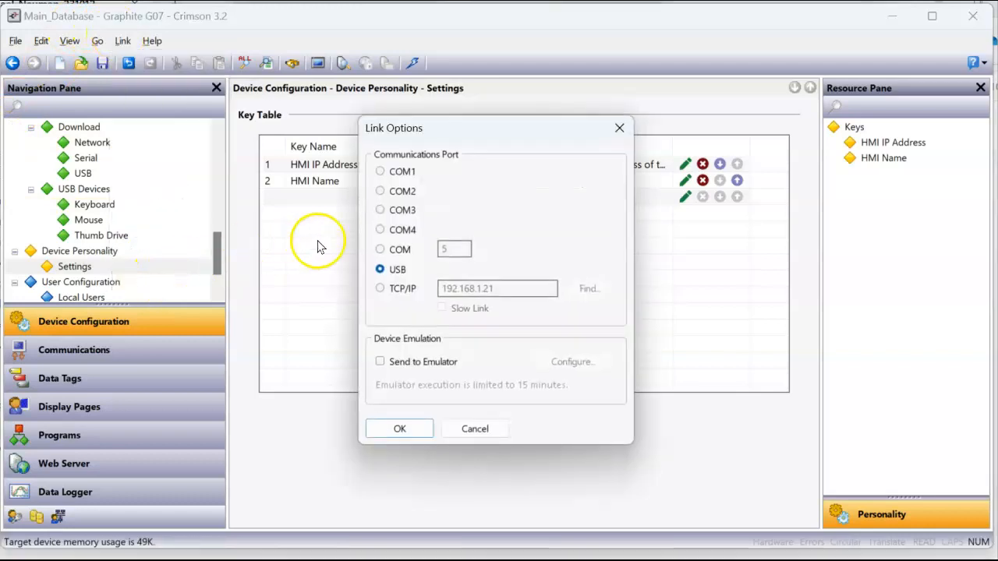
left_click(400, 426)
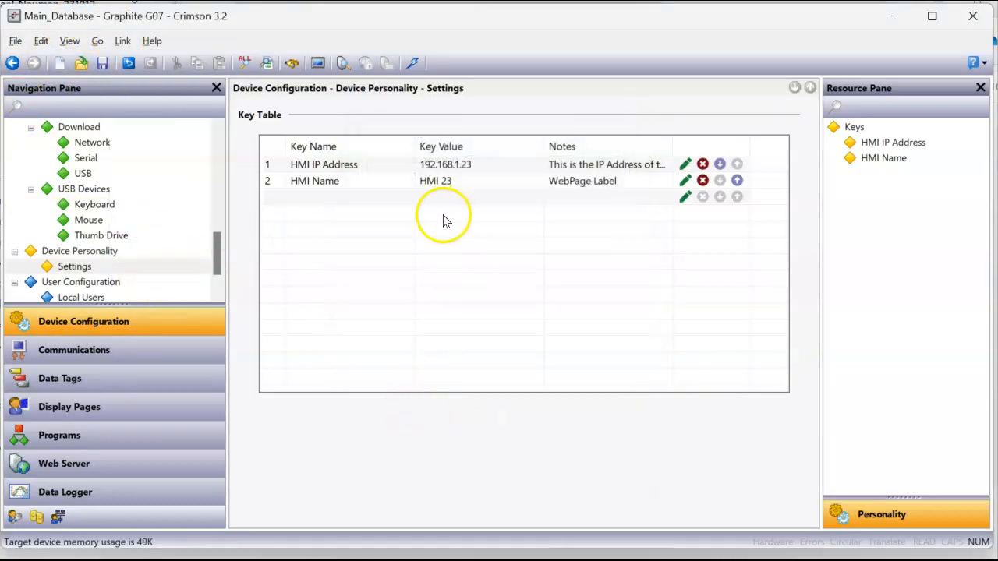
left_click(413, 61)
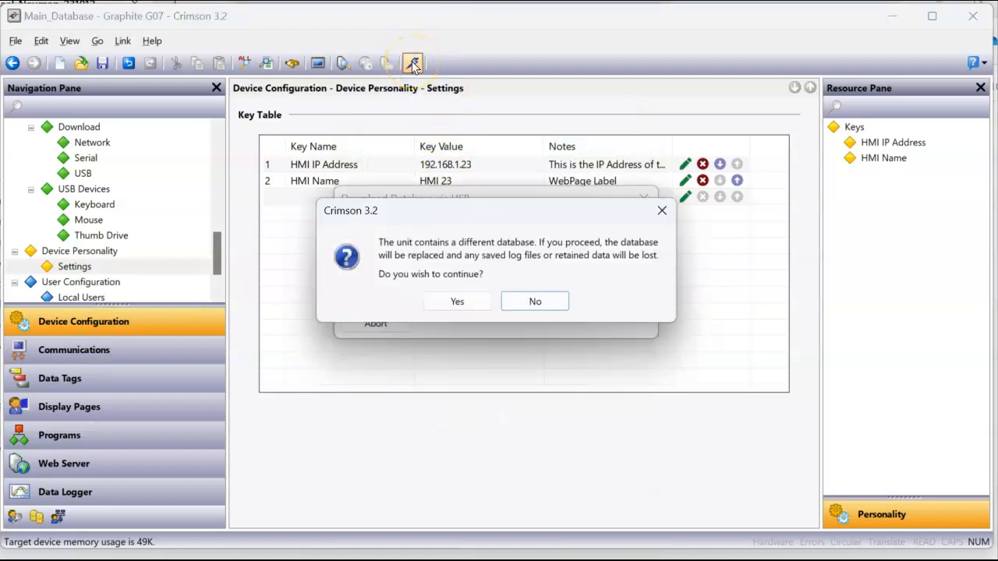
left_click(456, 299)
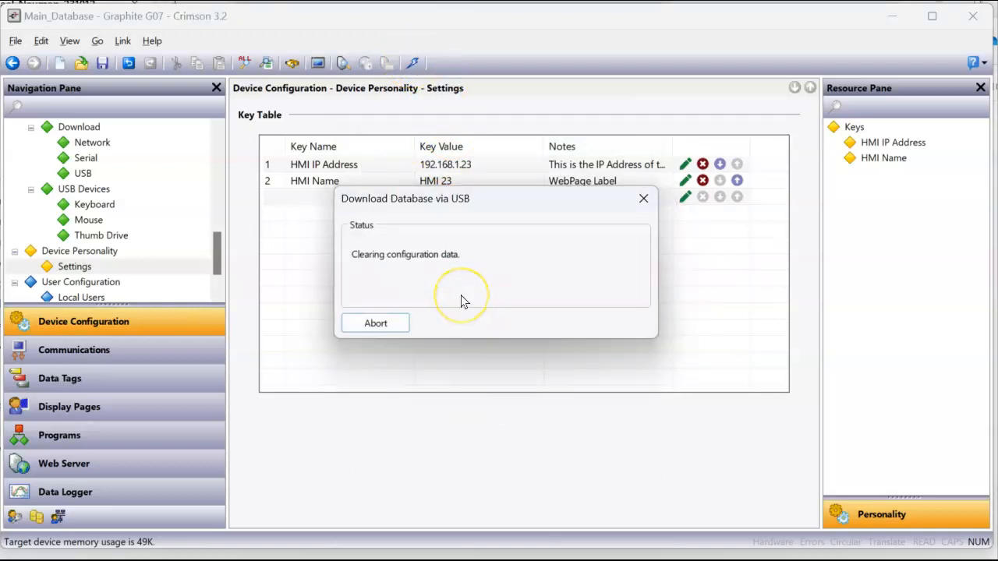
Open 192.168.1.23's remote view in its own Chrome window
mouse_move(348, 555)
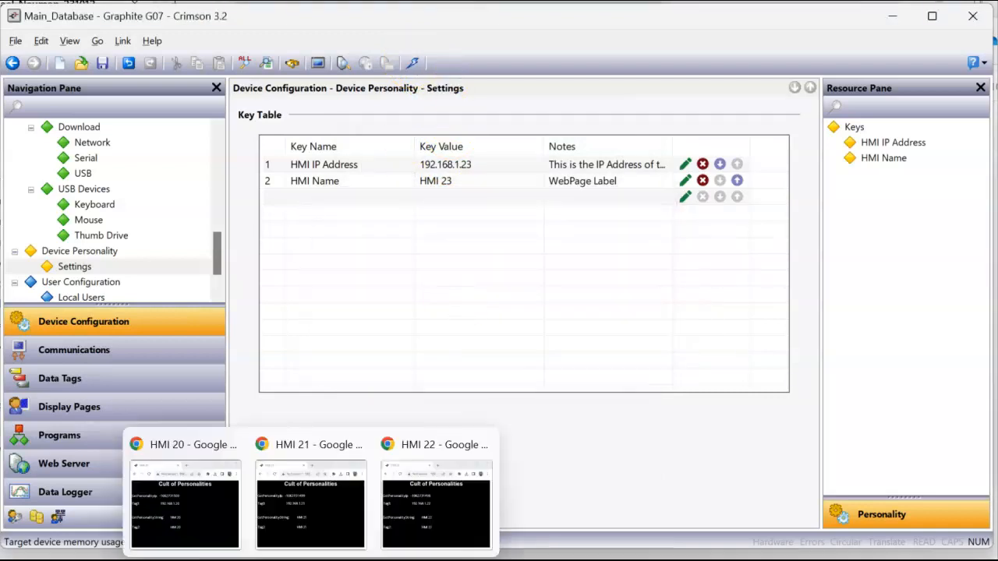
left_click(429, 508)
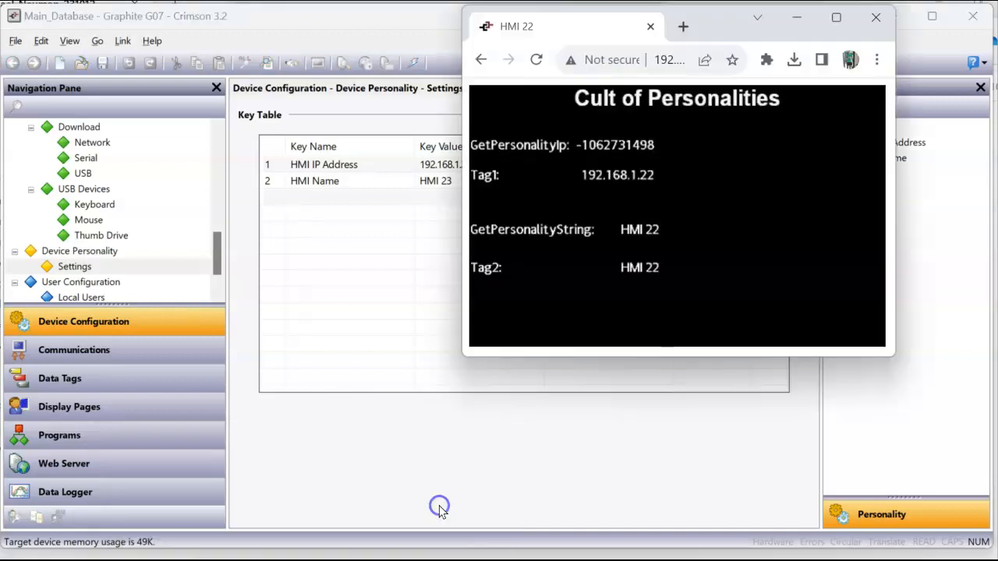
left_click(685, 26)
type("192.168.")
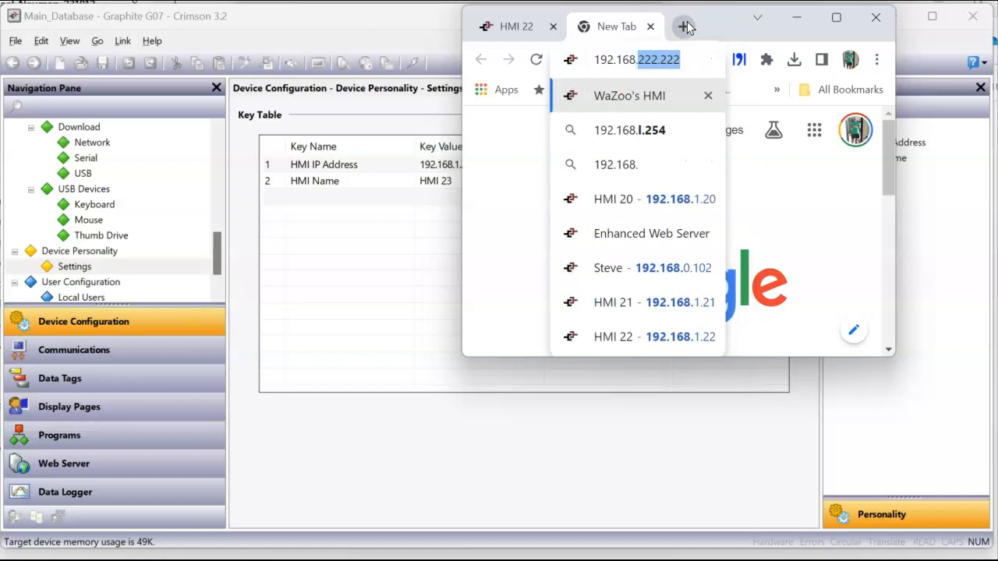
type("1.23")
key("Return")
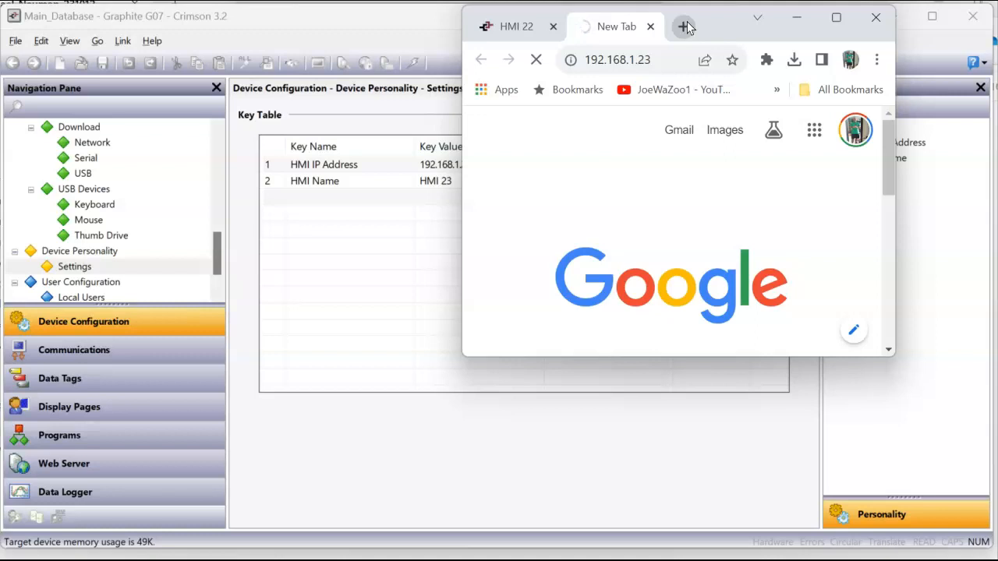
left_click(534, 289)
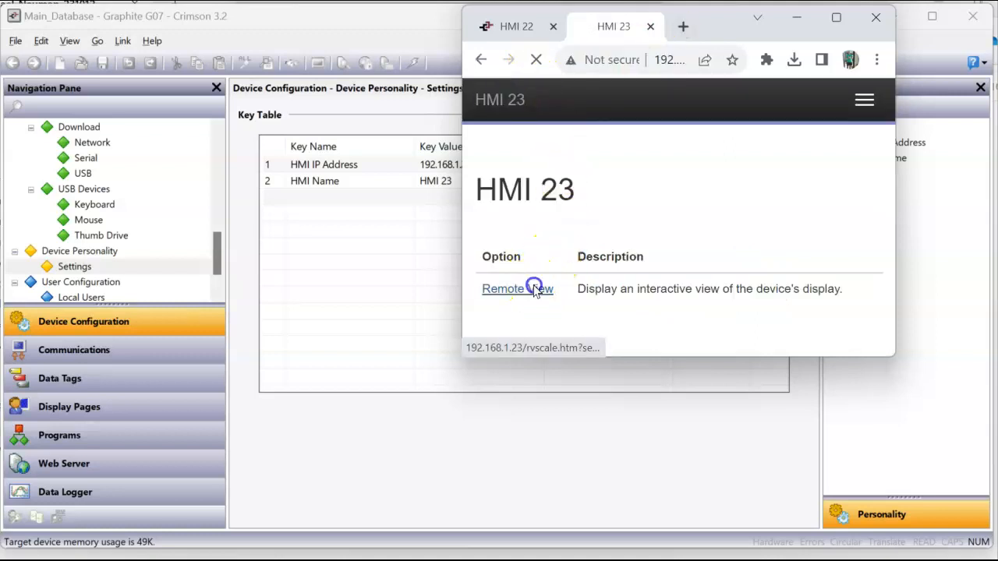
left_click_drag(613, 26, 694, 39)
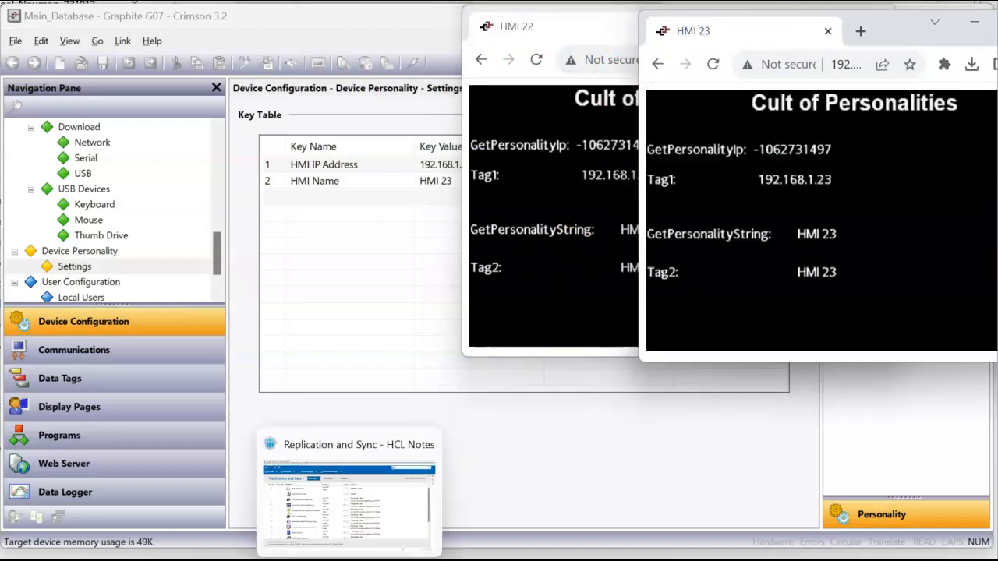
Bring the HMI 20, 21, 22 and 23 browser windows forward one after another
mouse_move(238, 552)
left_click(164, 518)
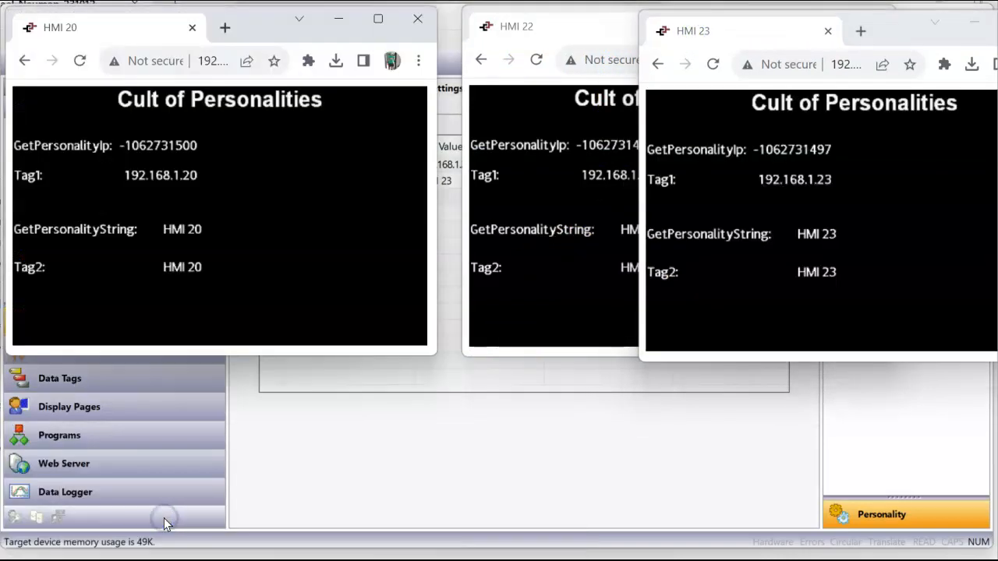
left_click(285, 527)
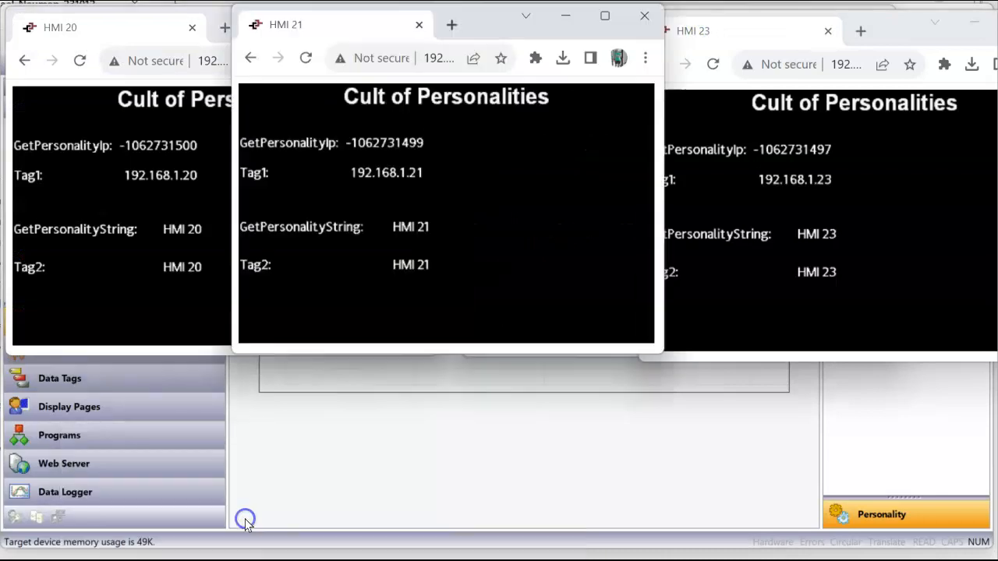
left_click(374, 525)
mouse_move(374, 526)
left_click(470, 527)
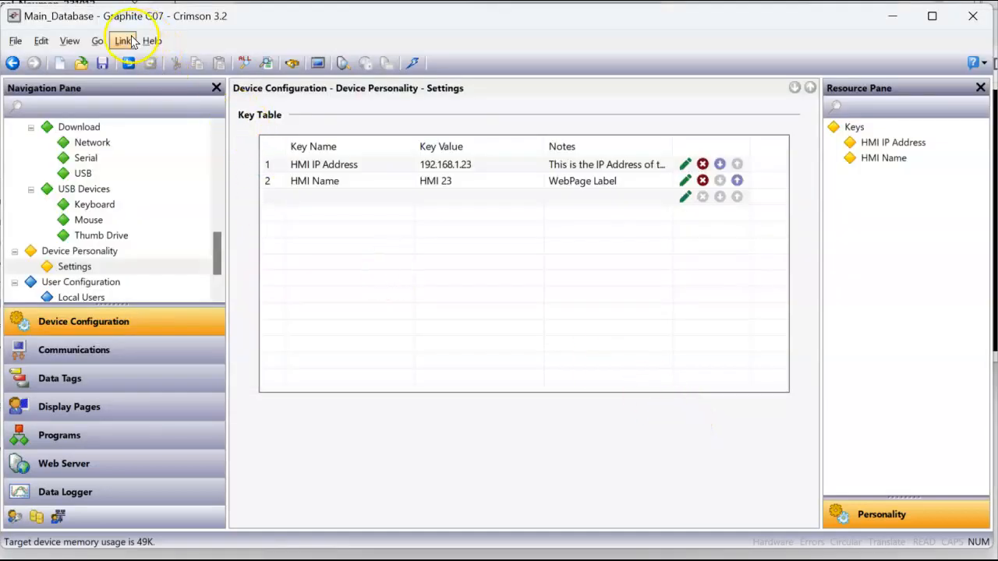
Switch the Crimson link to TCP/IP and search the network for Crimson devices
left_click(122, 41)
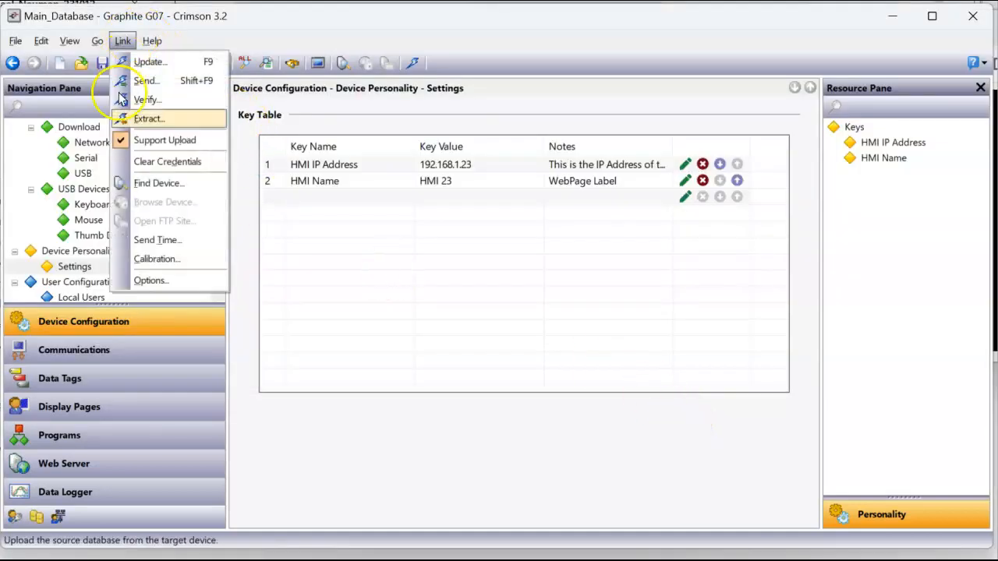
left_click(148, 280)
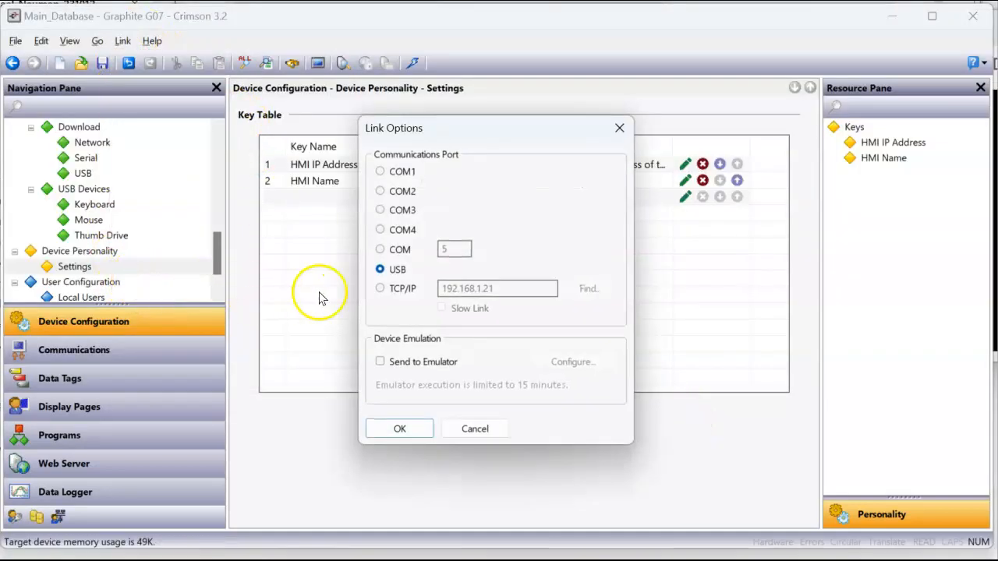
left_click(380, 289)
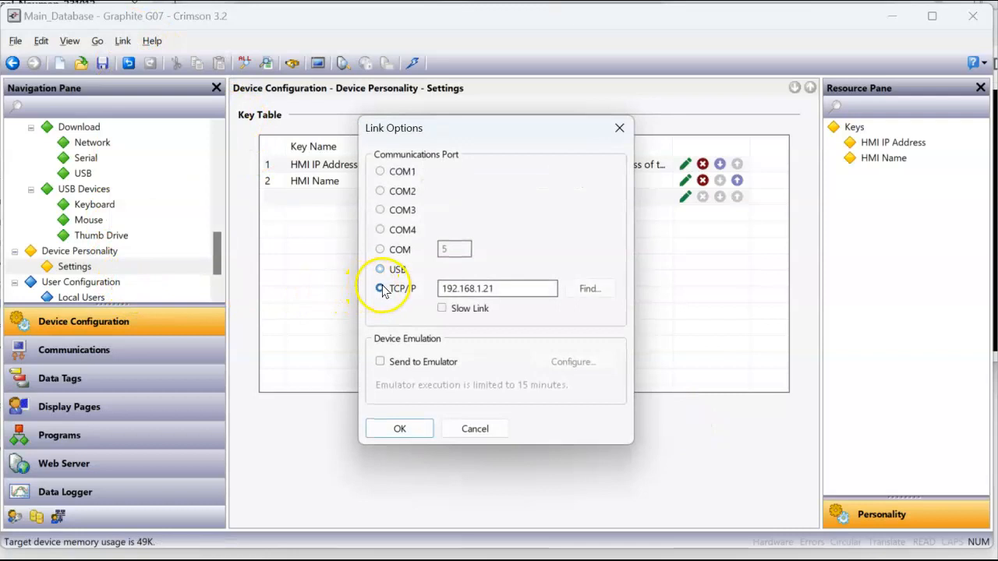
left_click(596, 287)
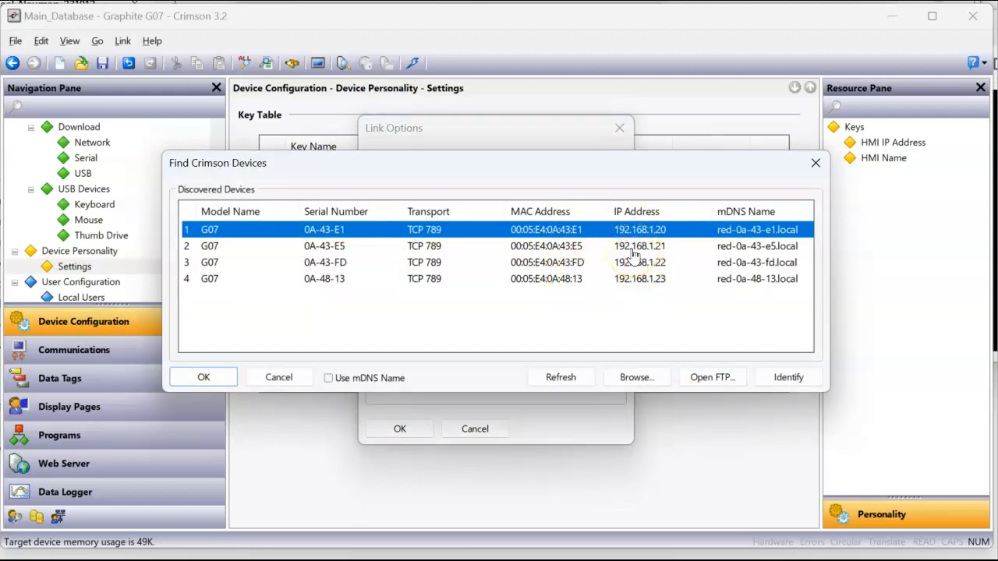
Identify the 192.168.1.23 unit by flashing its LEDs, set it as target, and download
left_click(632, 248)
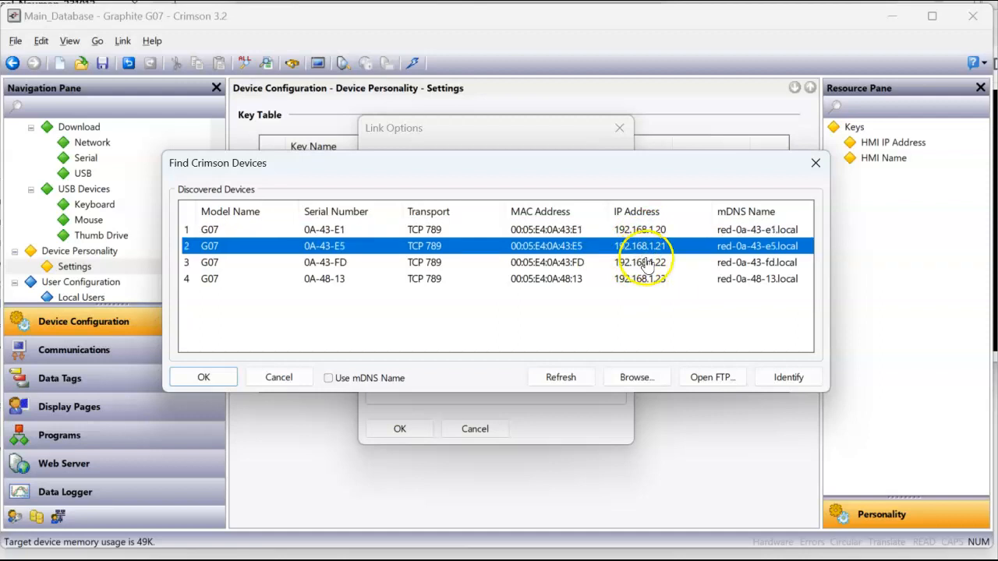
left_click(643, 262)
left_click(649, 281)
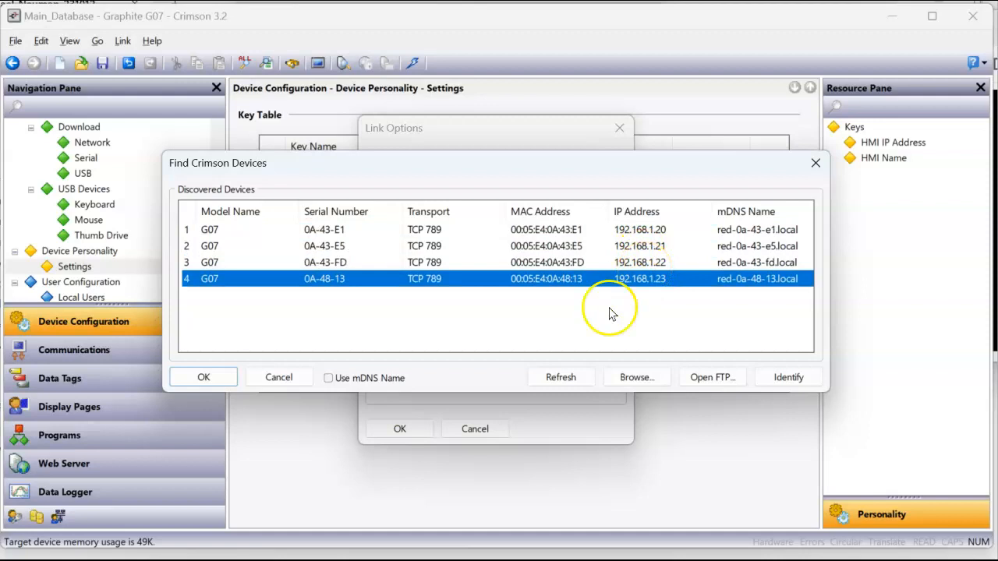
left_click(793, 380)
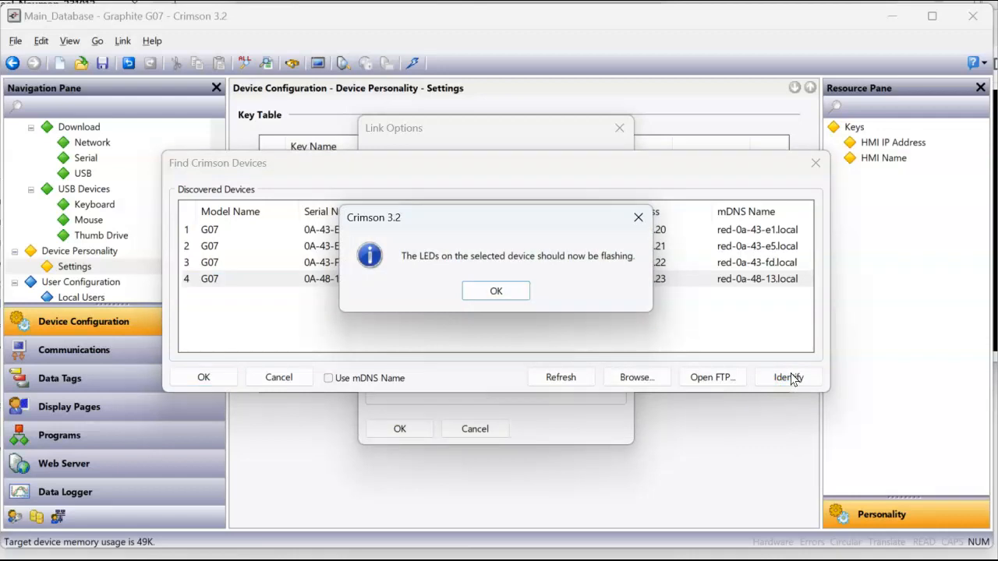
left_click(497, 291)
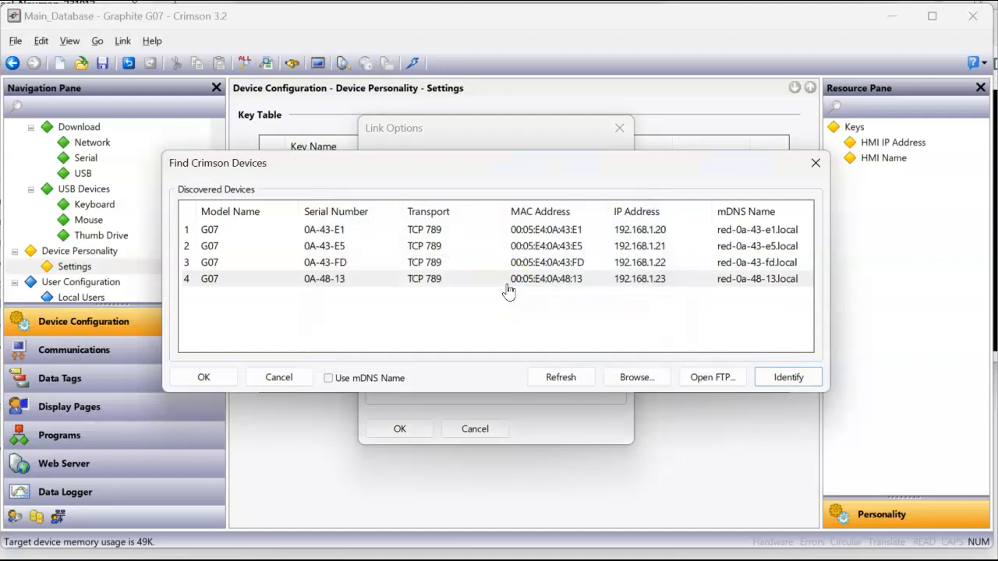
left_click(201, 376)
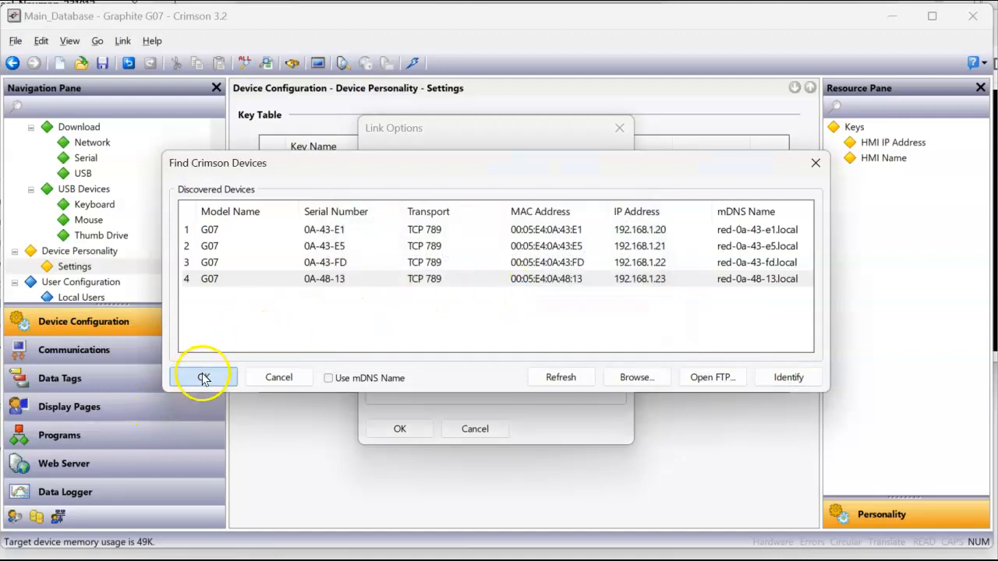
left_click(413, 426)
left_click(413, 64)
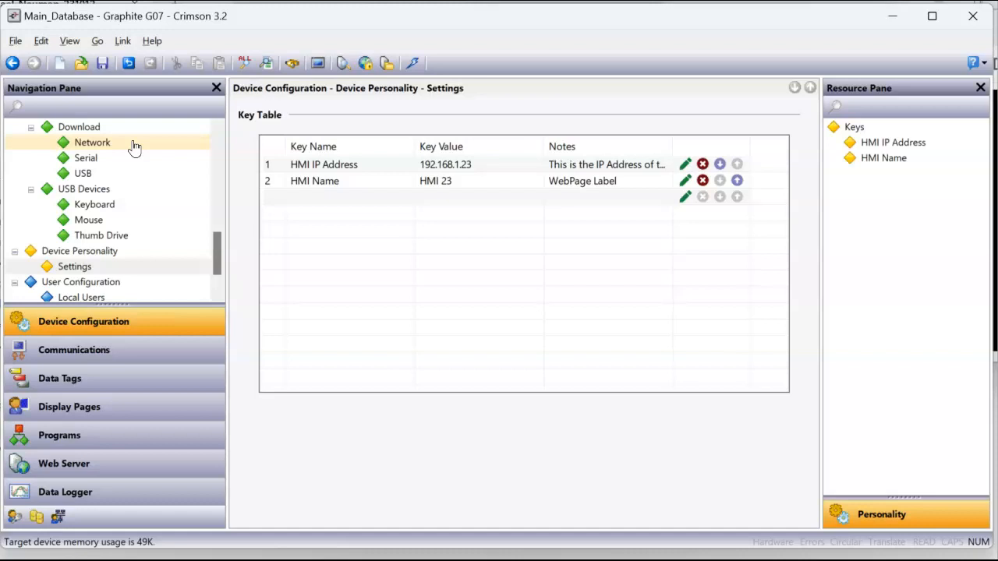
Set Device Personality's Included option to No so it is excluded from downloads
left_click(81, 256)
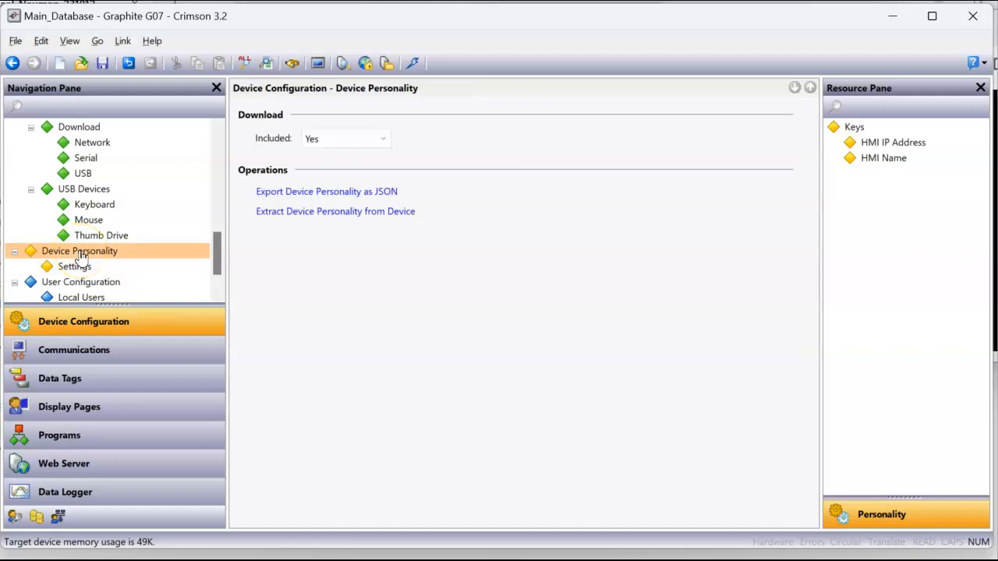
left_click(385, 144)
left_click(362, 155)
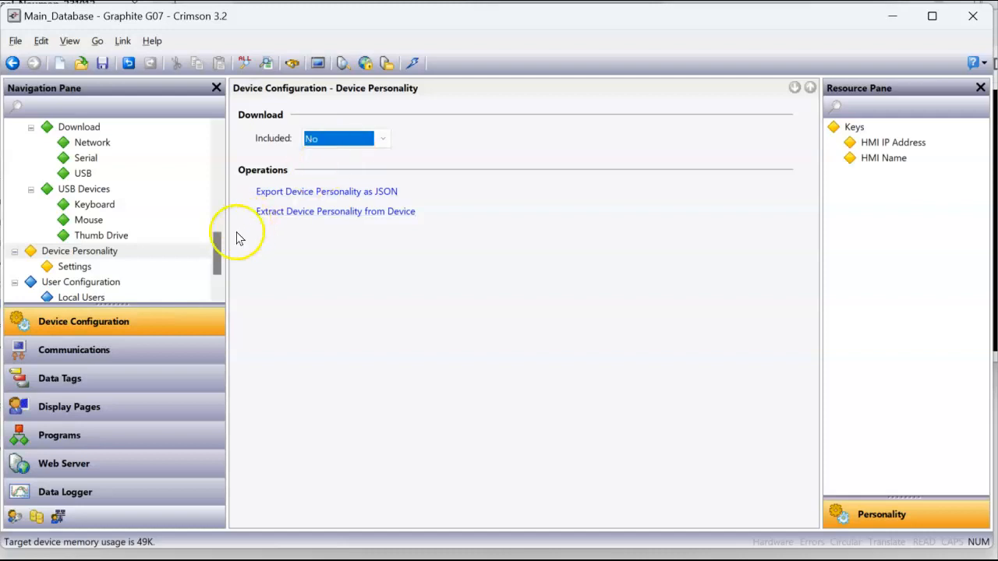
Check the Ethernet 1 port settings, then go back to Page1 under Display Pages
left_click_drag(216, 252, 235, 177)
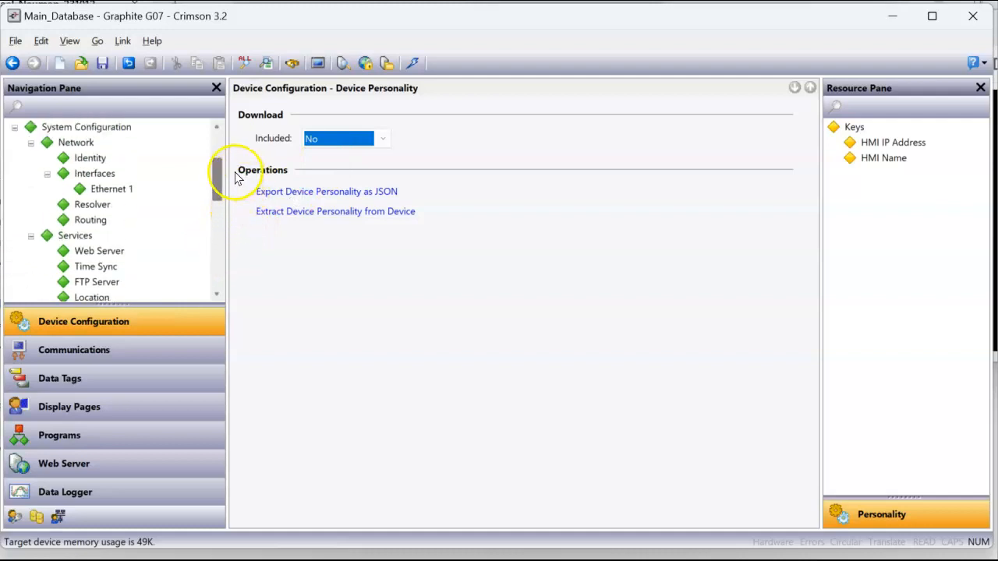
left_click(124, 191)
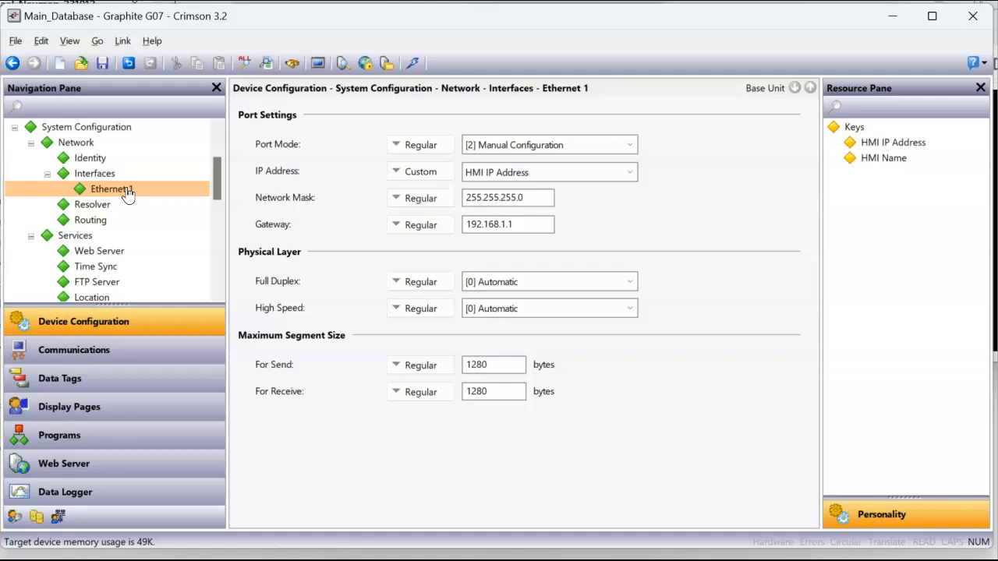
left_click(101, 414)
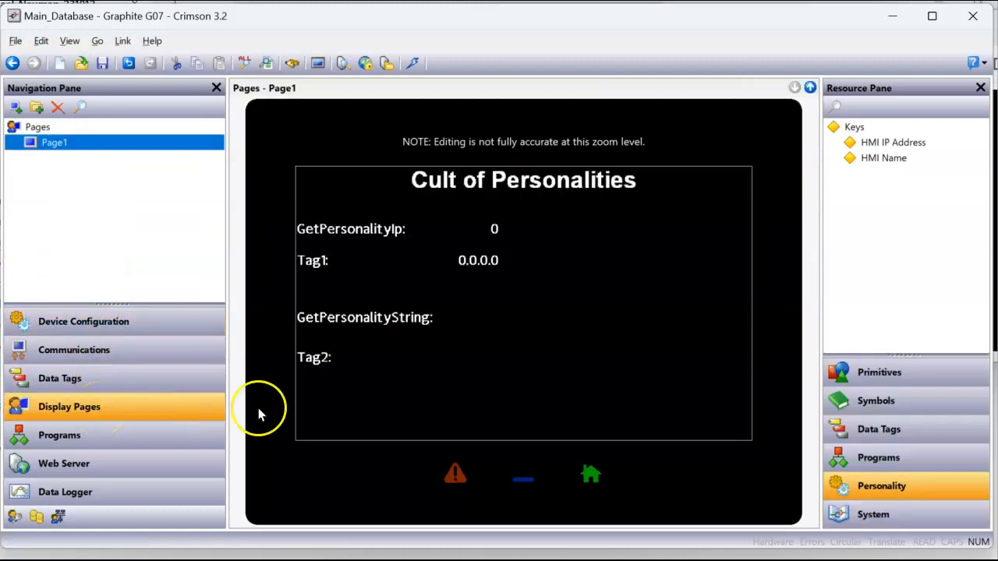
Set Page1's fill colour to Red in its properties
right_click(537, 341)
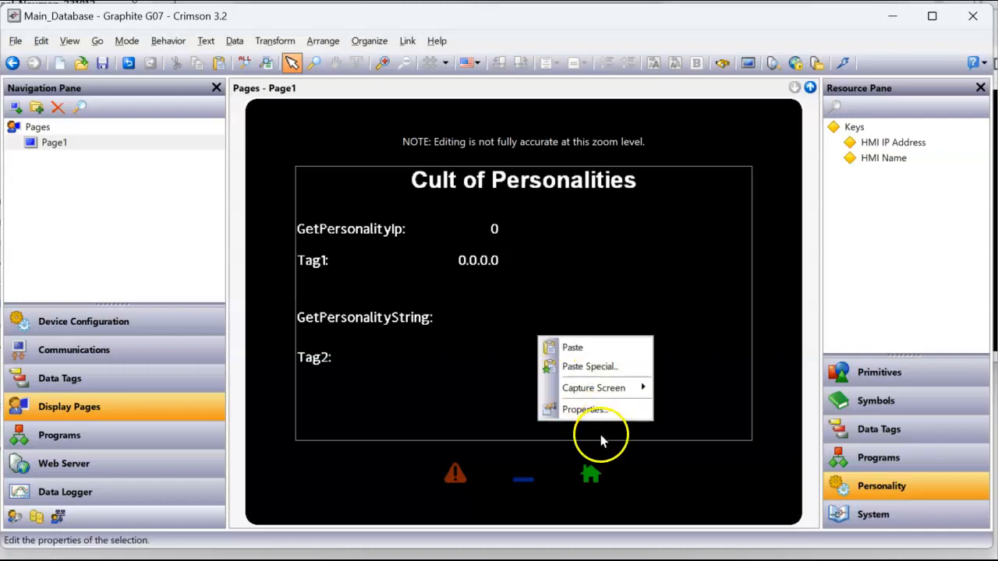
left_click(591, 413)
left_click(454, 279)
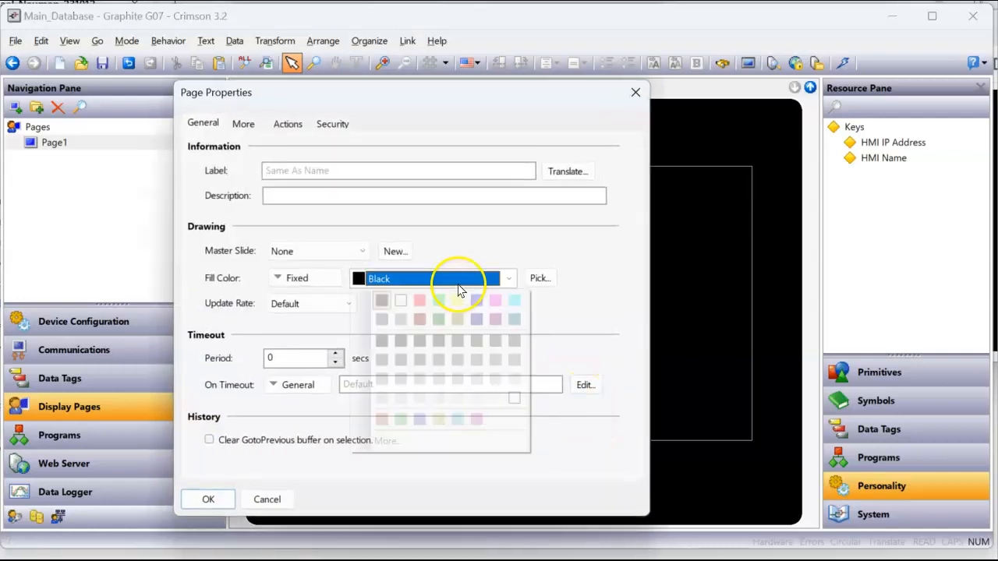
left_click(419, 300)
left_click(208, 499)
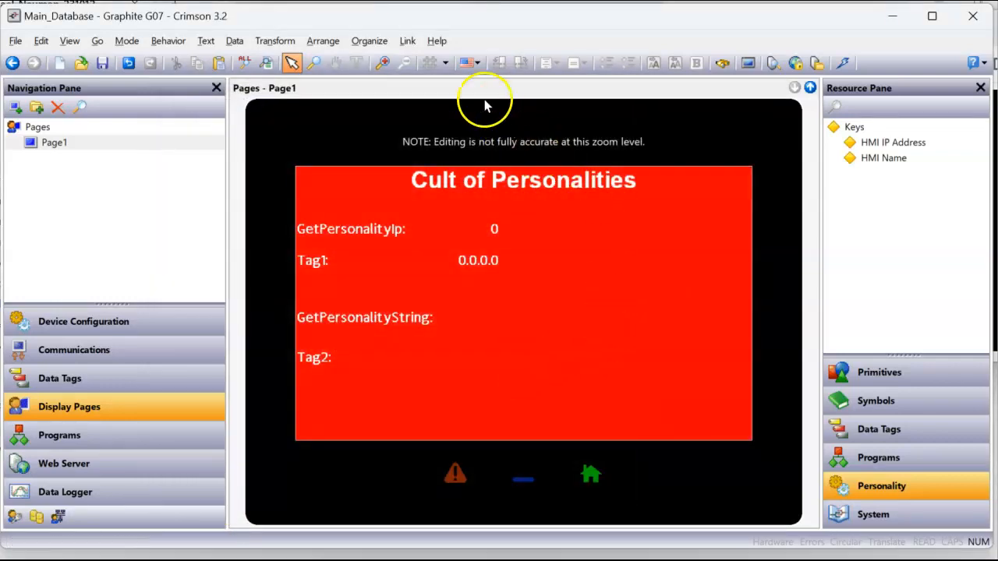
Target the G07 at 192.168.1.20 over TCP/IP, download, and check HMI 20's browser view
left_click(407, 43)
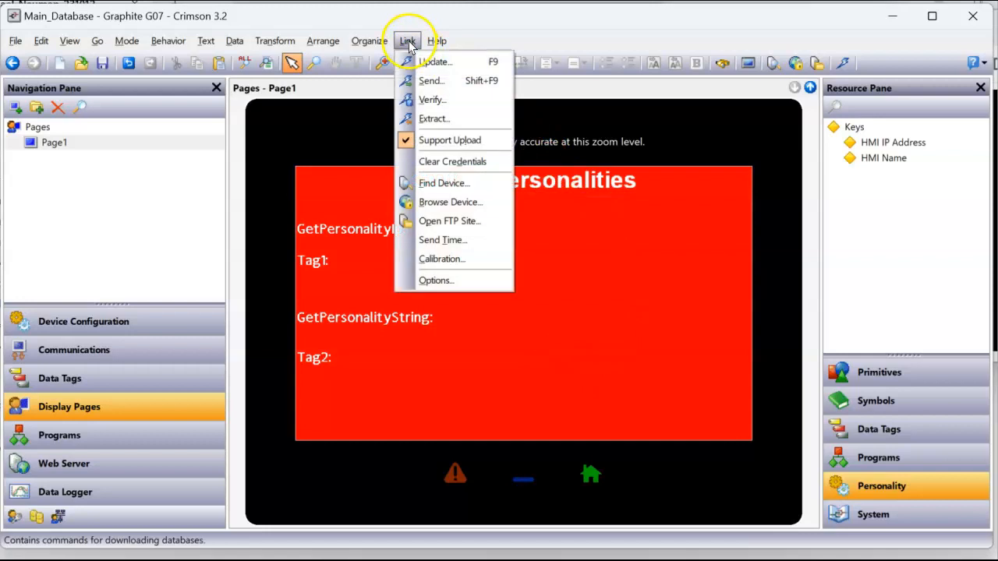
left_click(455, 279)
left_click(592, 292)
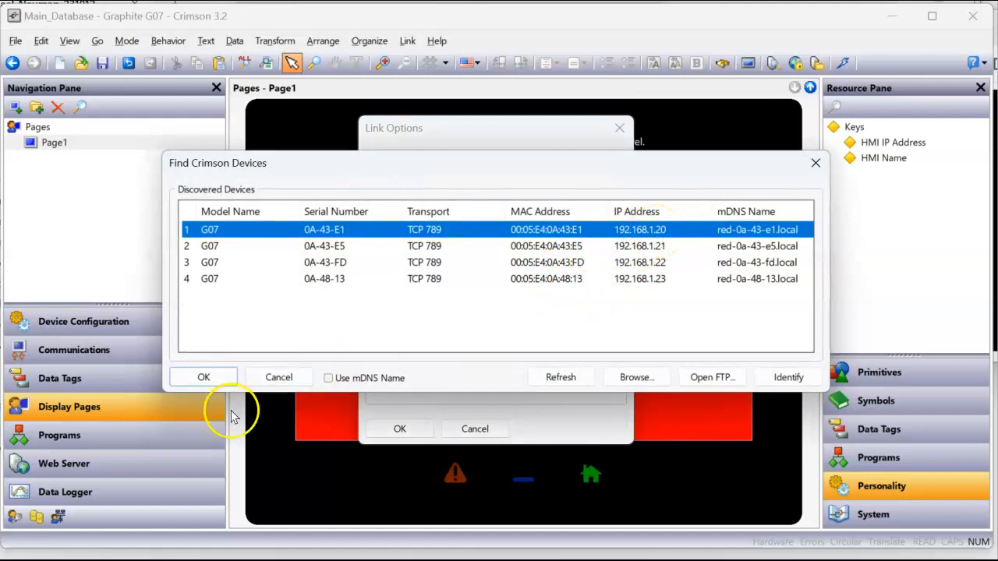
left_click(204, 378)
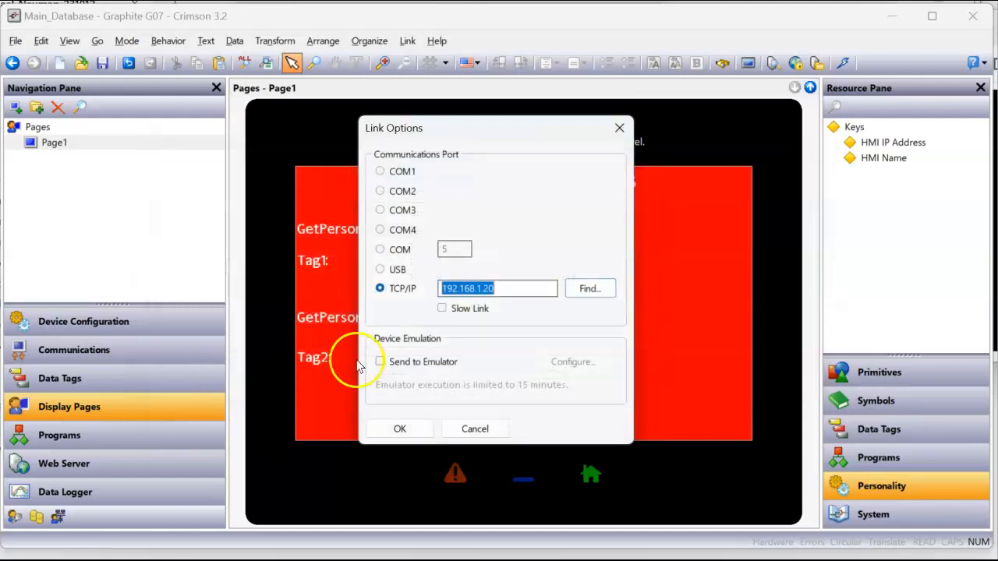
left_click(399, 429)
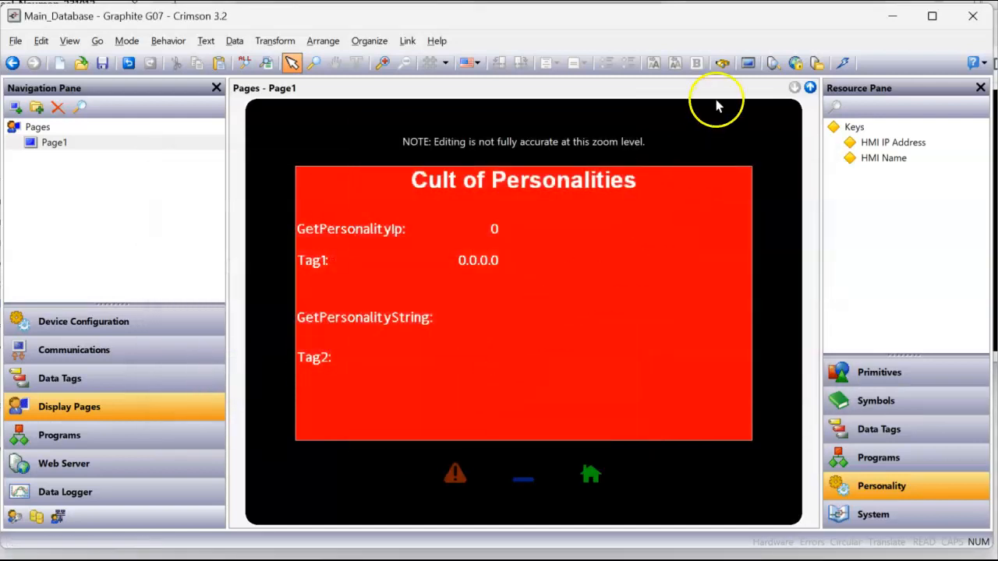
left_click(842, 64)
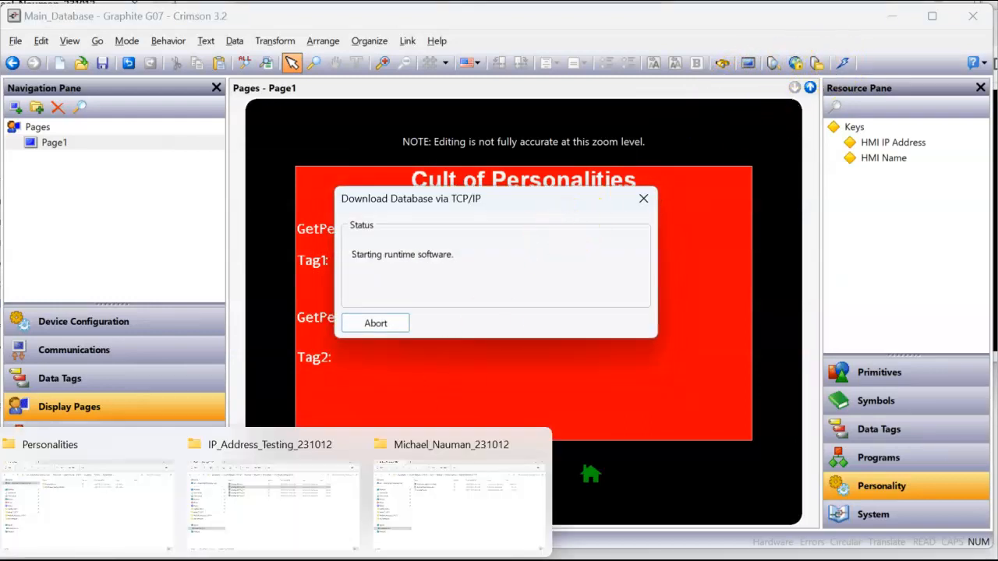
mouse_move(216, 538)
left_click(162, 526)
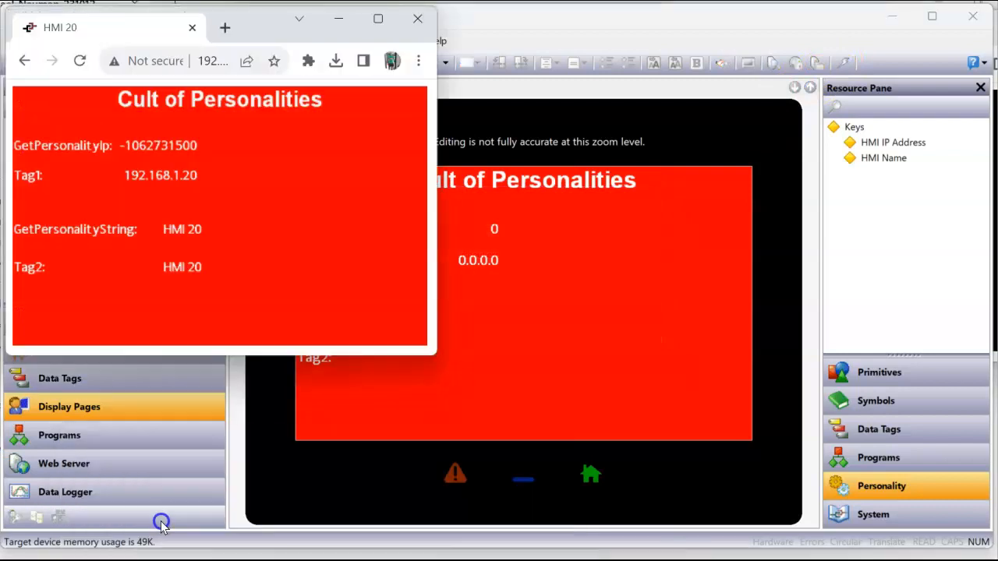
left_click(620, 350)
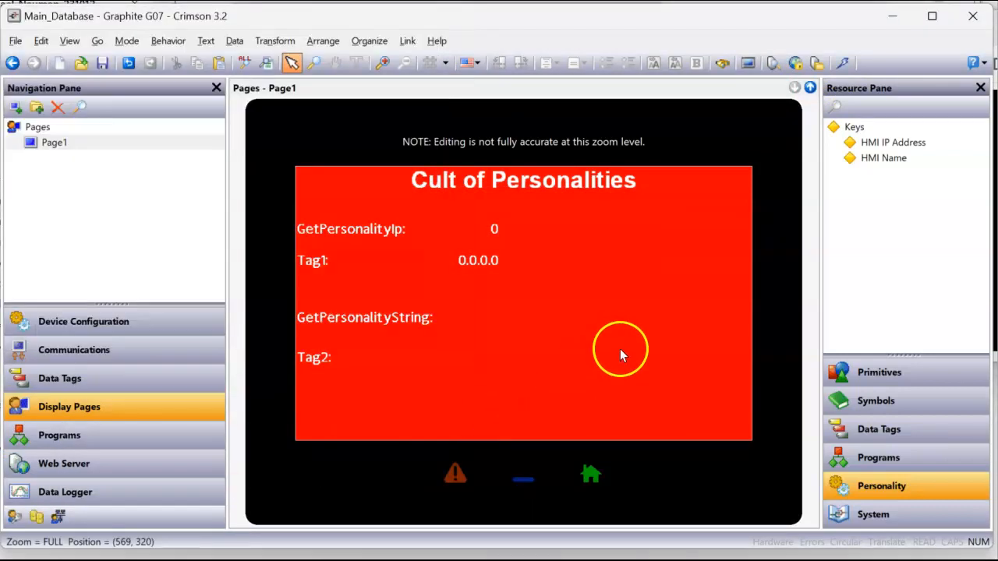
Set Page1's fill colour to Blue in its properties
right_click(615, 335)
left_click(659, 407)
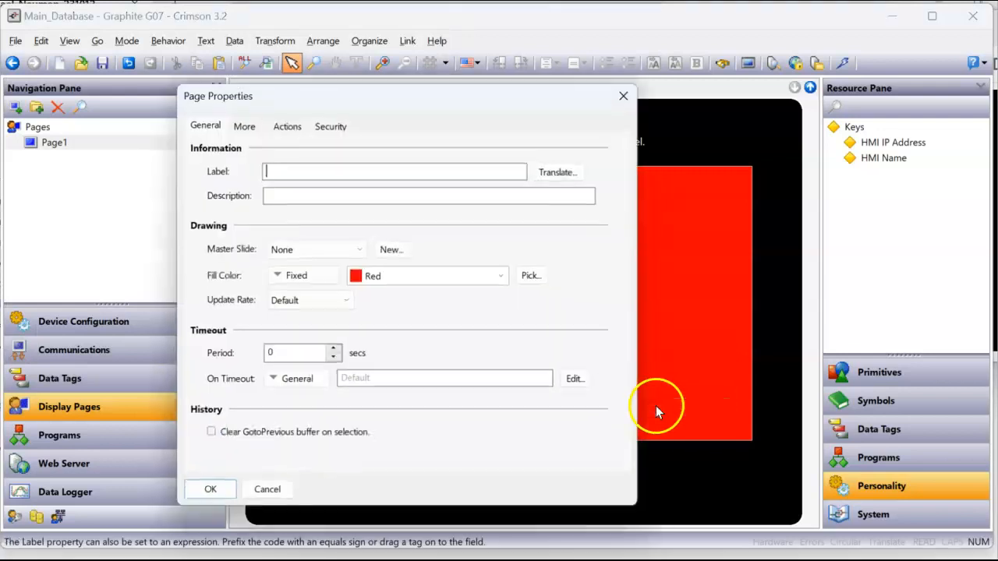
left_click(471, 282)
left_click(476, 301)
left_click(224, 496)
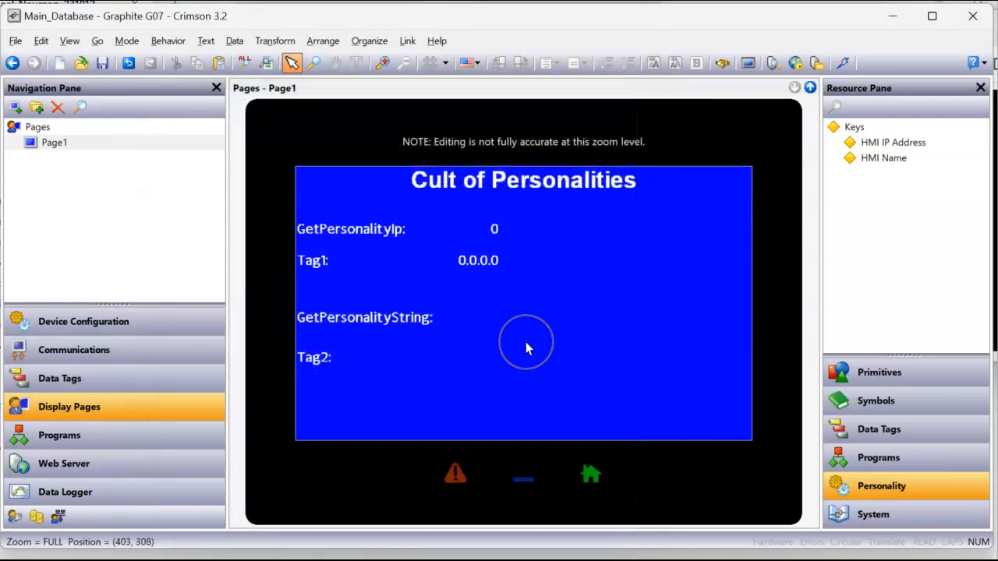
Target the G07 at 192.168.1.21 over TCP/IP and download the database to it
left_click(407, 40)
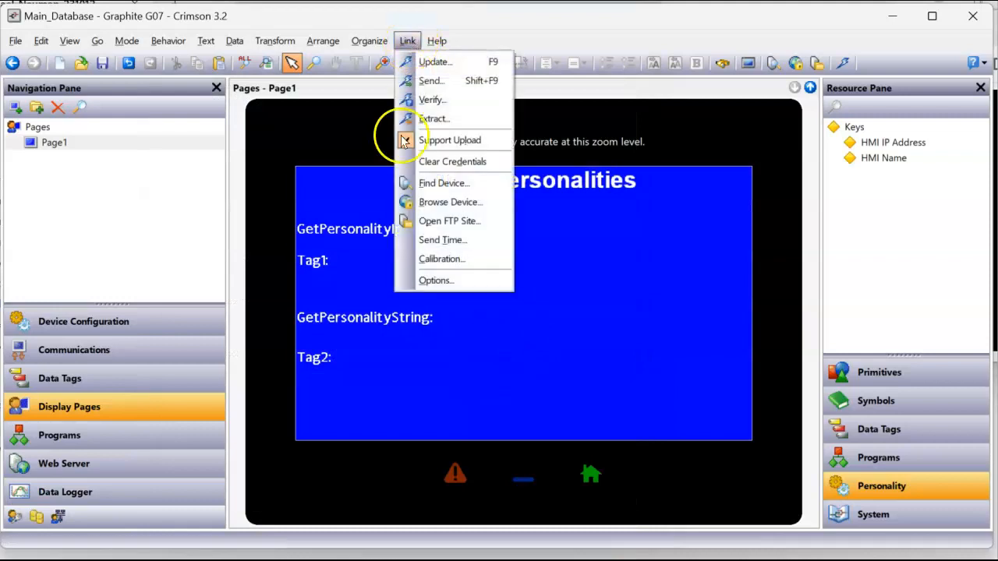
left_click(438, 282)
left_click(589, 297)
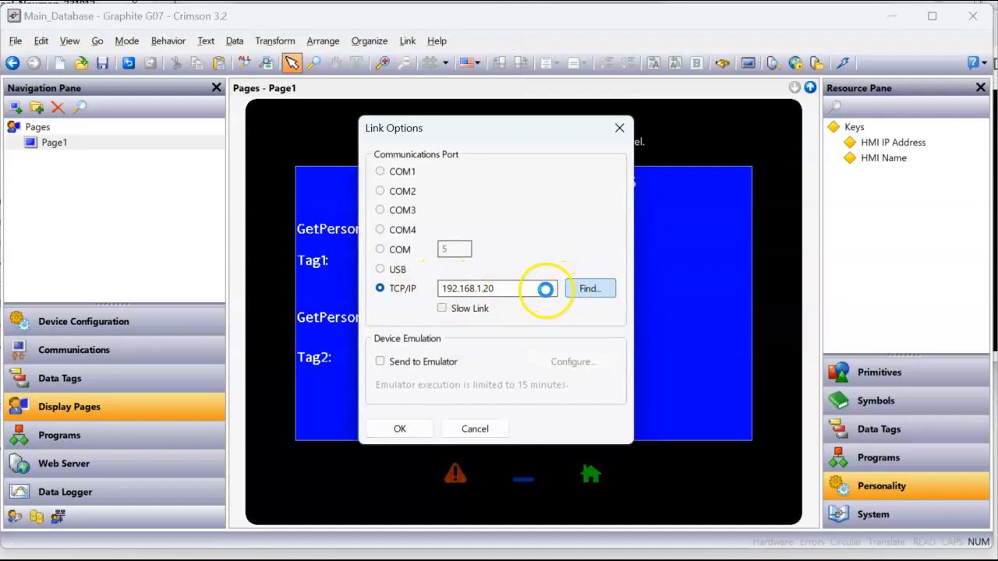
left_click(491, 246)
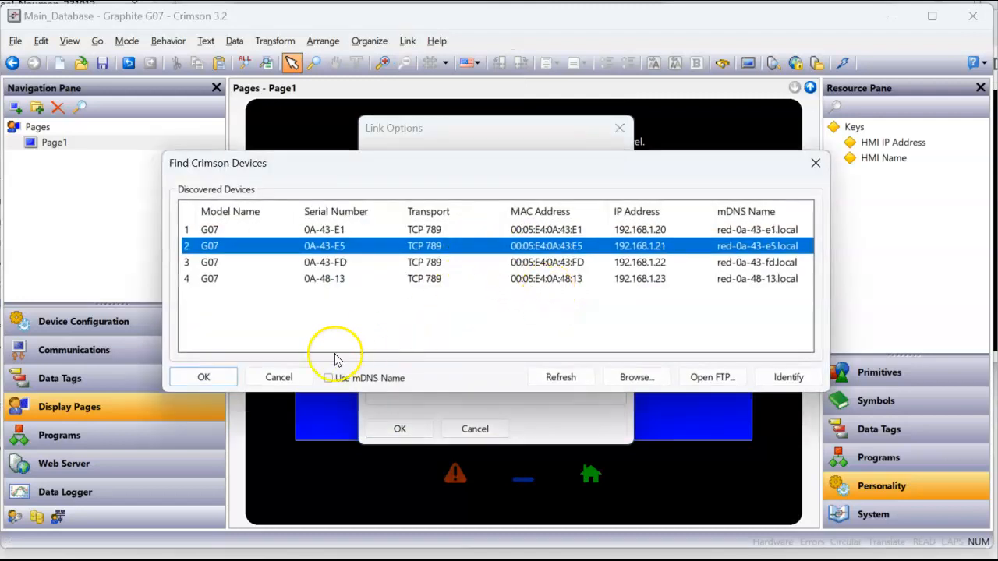
left_click(226, 375)
left_click(400, 429)
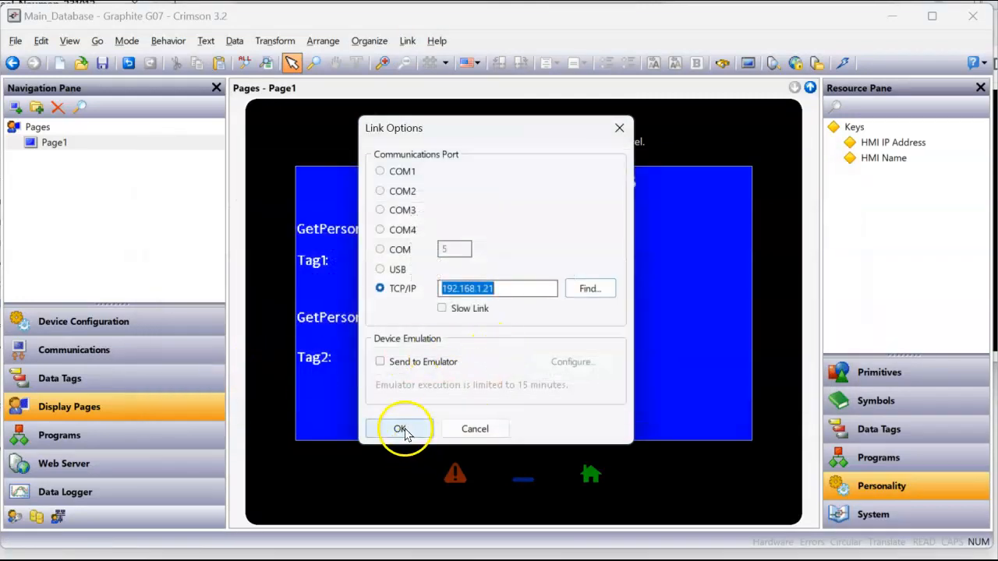
left_click(840, 62)
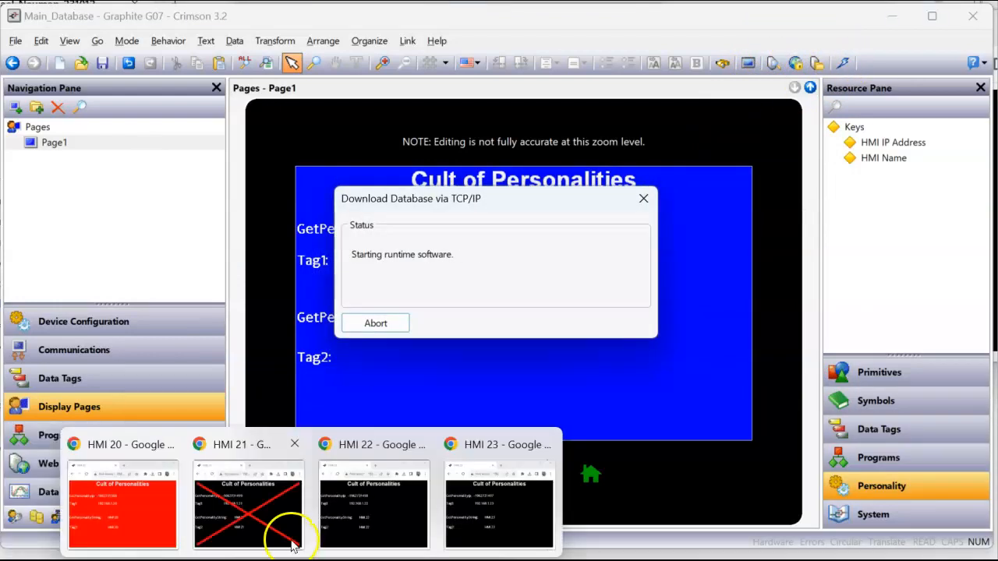
Check HMI 21's browser view, then return to the blue Page1 in Crimson
left_click(286, 533)
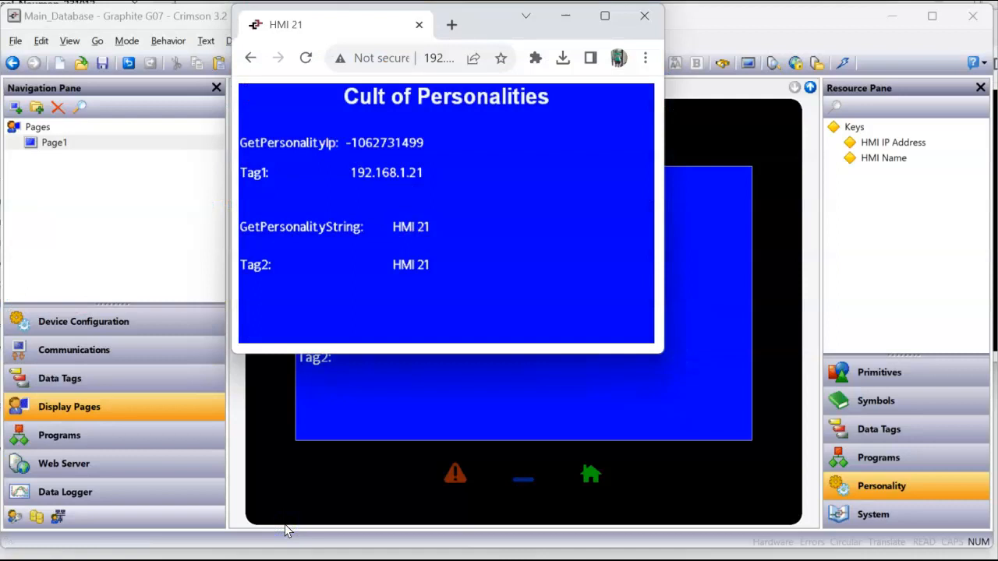
mouse_move(311, 560)
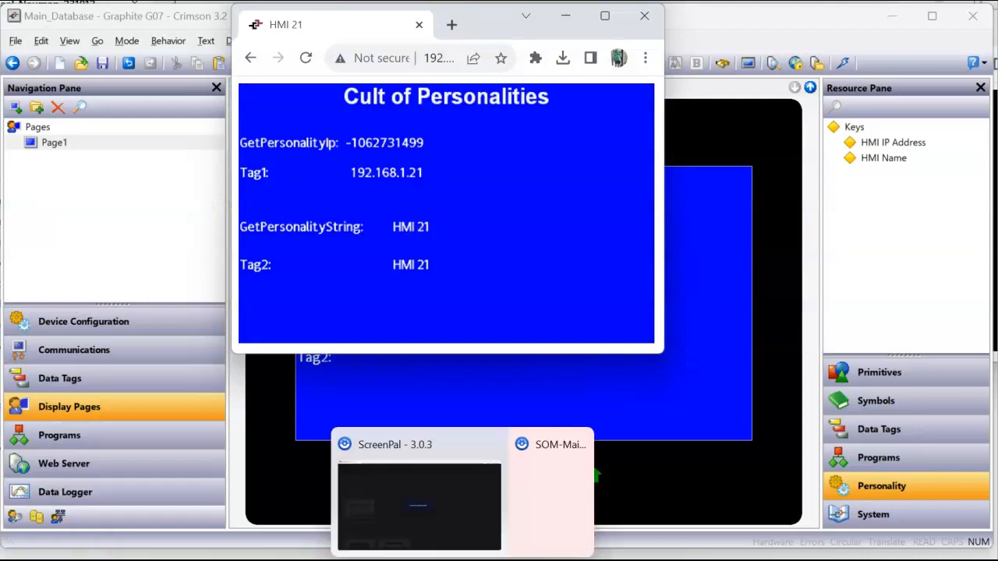
left_click(499, 560)
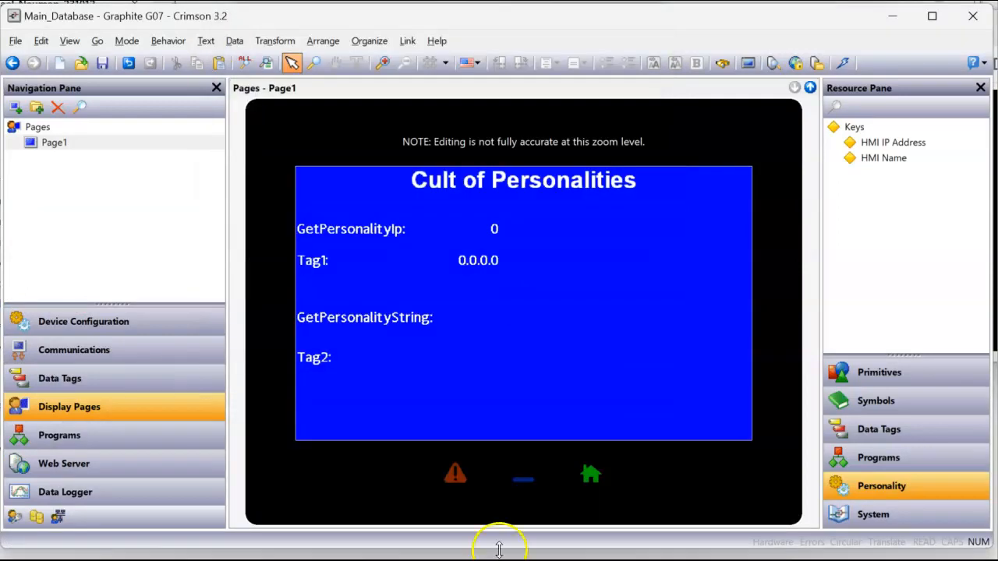
right_click(516, 346)
Set Page1's fill colour to white in Page Properties
left_click(584, 416)
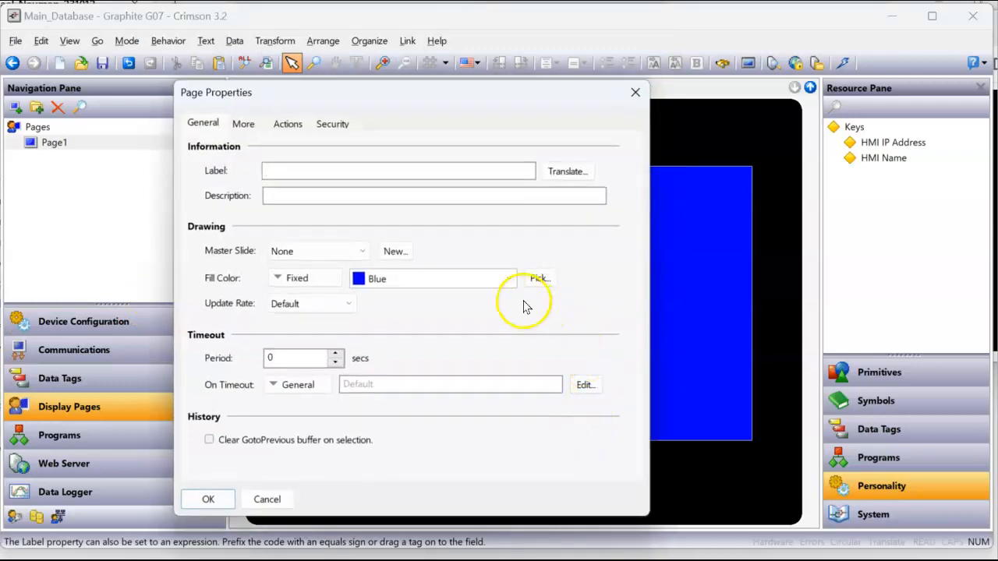
left_click(511, 280)
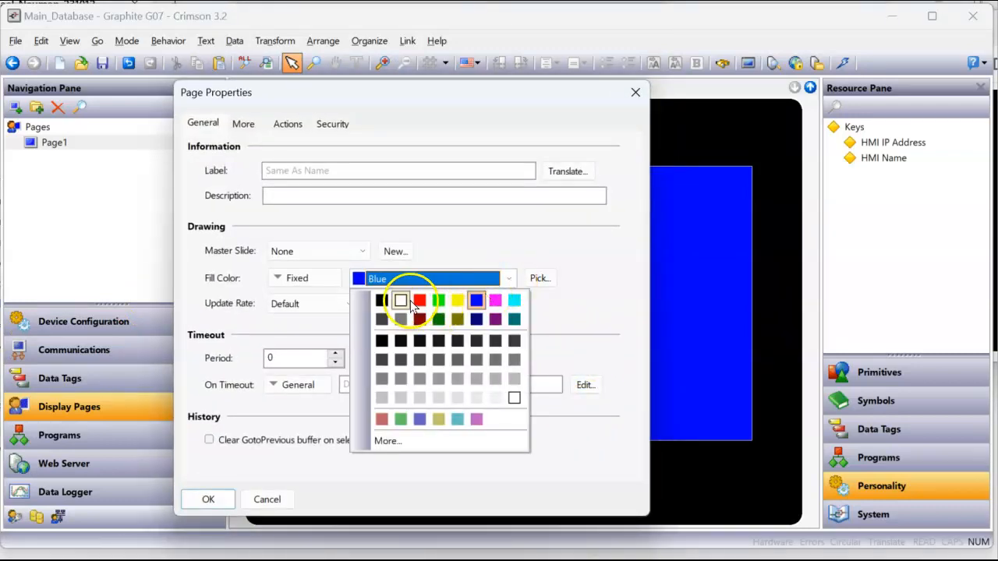
left_click(398, 300)
left_click(209, 500)
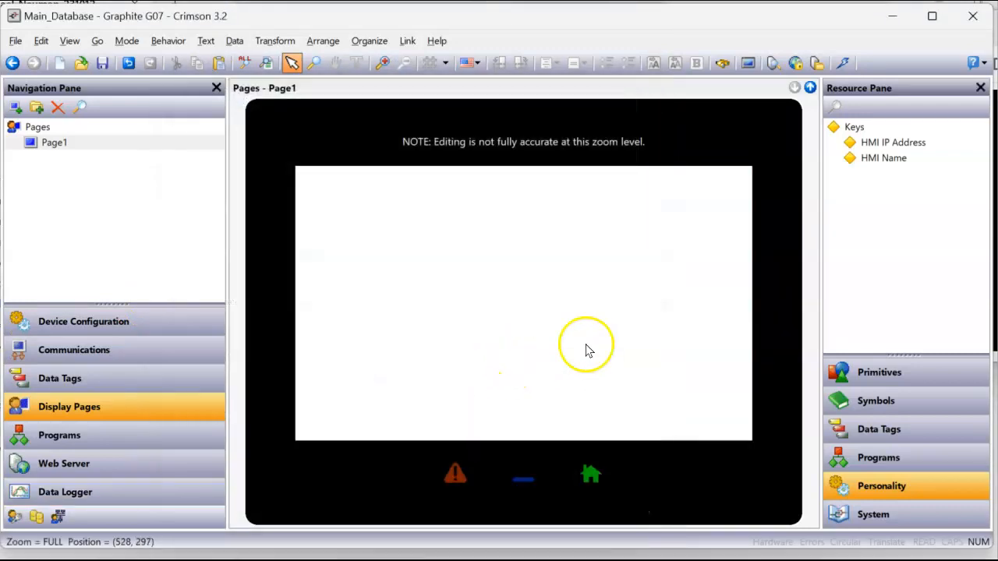
Select the page itself and change its fill colour to light grey
left_click_drag(608, 343, 309, 216)
right_click(563, 355)
left_click(624, 425)
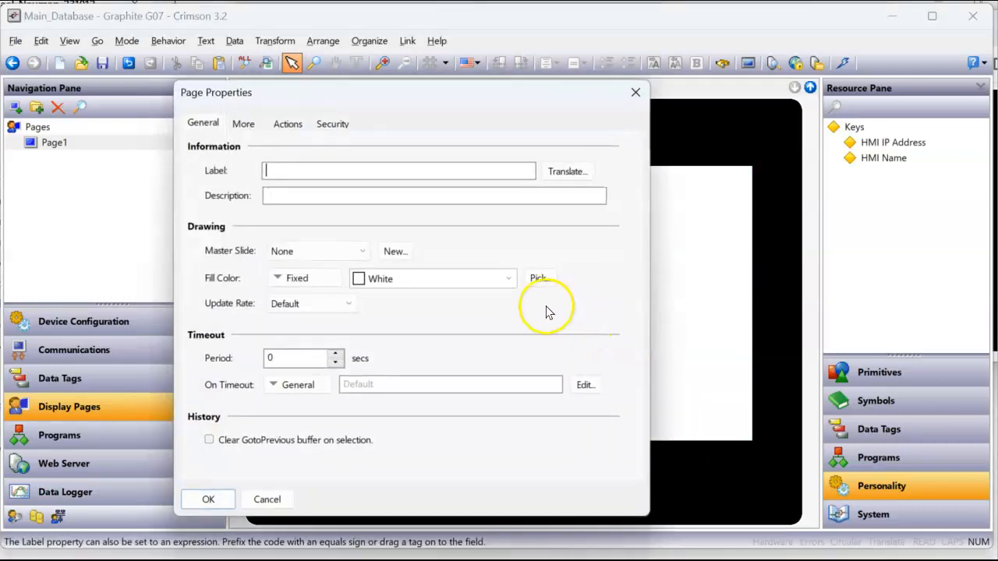
left_click(499, 279)
left_click(388, 400)
left_click(210, 497)
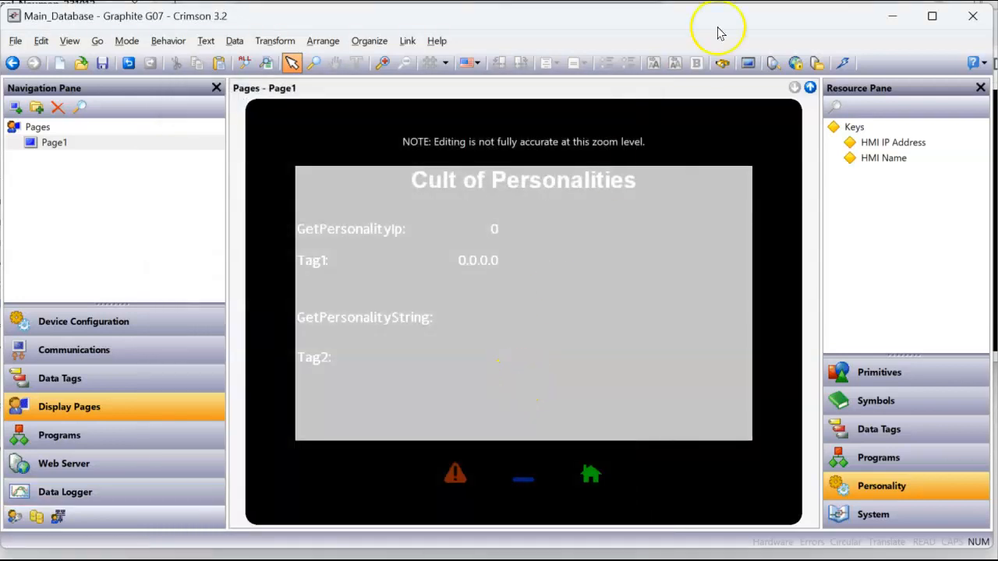
Send the grey-page database to the HMI and view the HMI 21 web page
left_click(842, 62)
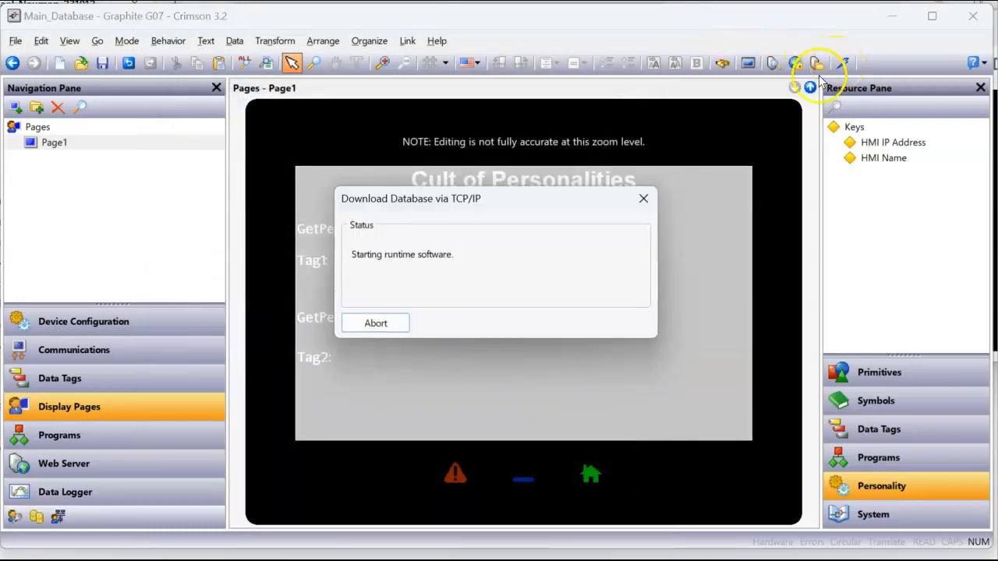
mouse_move(312, 558)
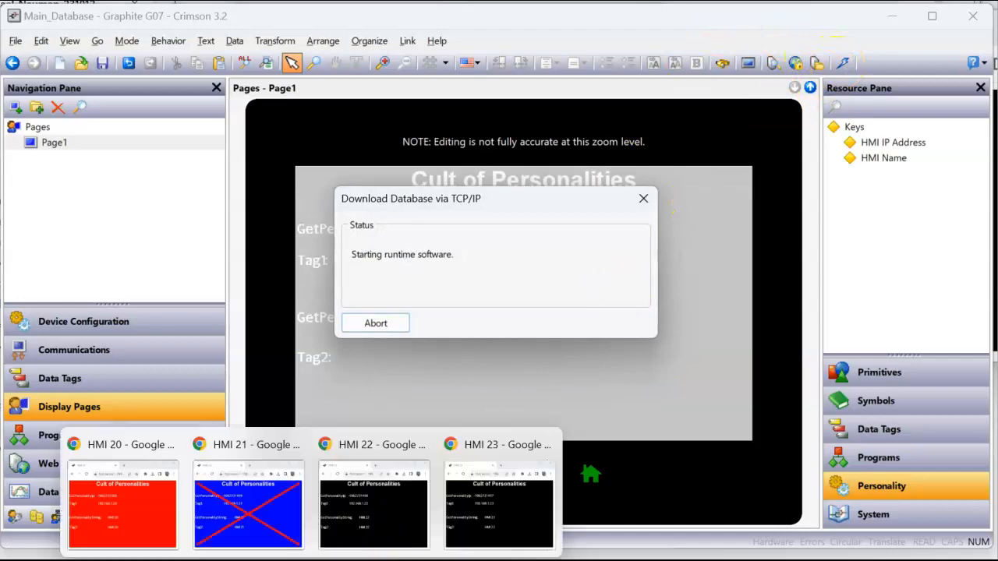
left_click(285, 519)
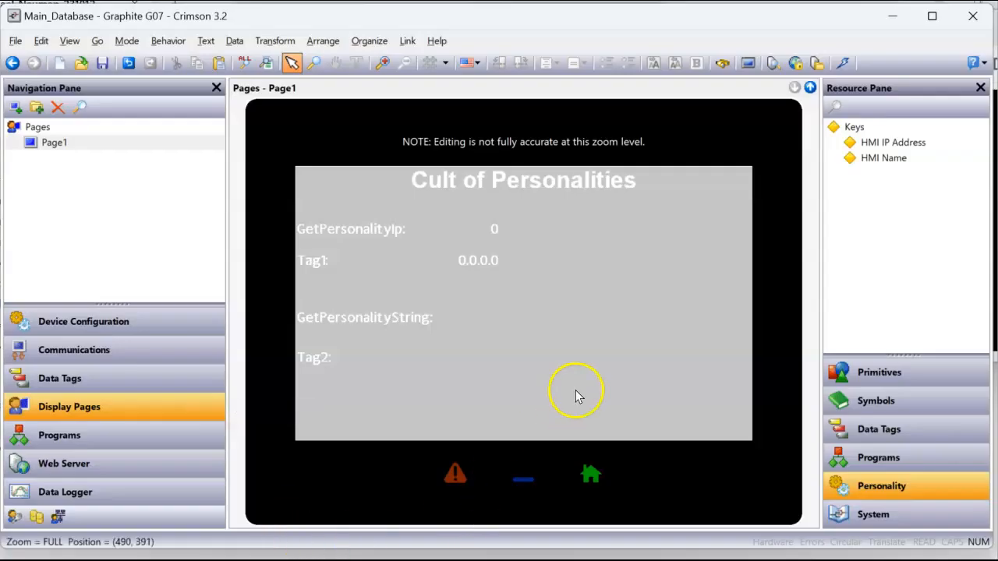
Change Page1's fill colour to Blue in Page Properties
right_click(576, 392)
left_click(621, 463)
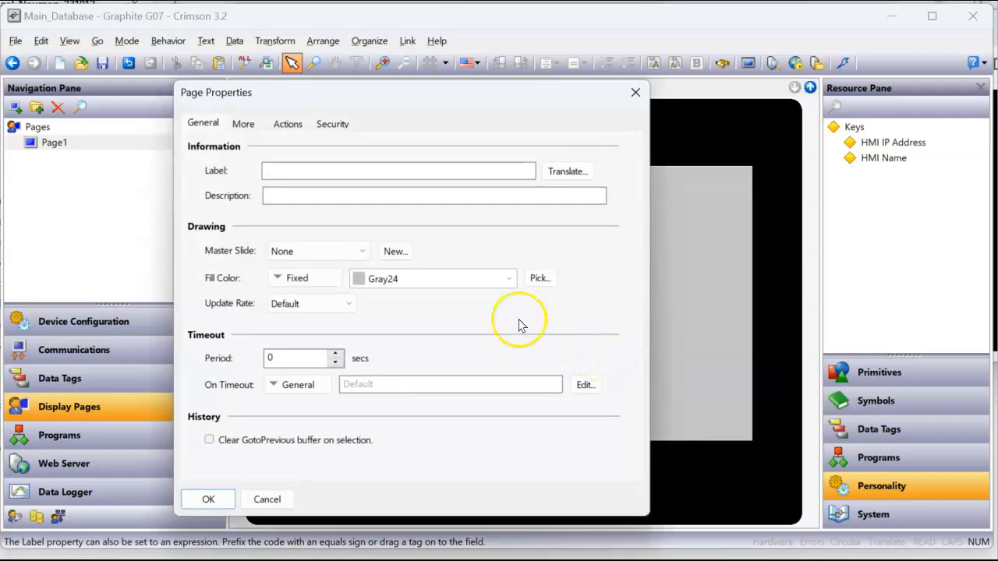
left_click(487, 279)
left_click(476, 301)
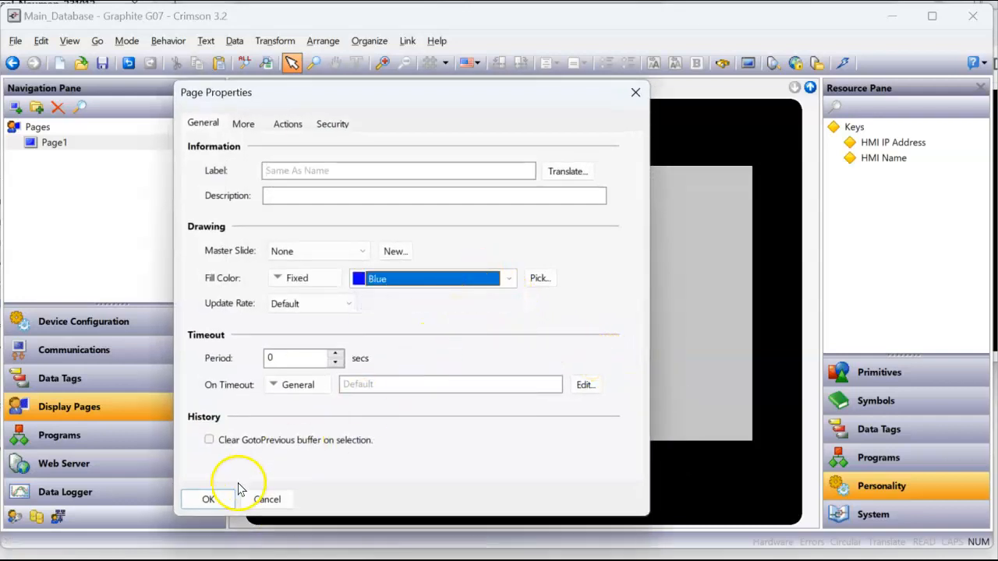
left_click(209, 500)
Point the download link at the G07 found at 192.168.1.22
left_click(408, 41)
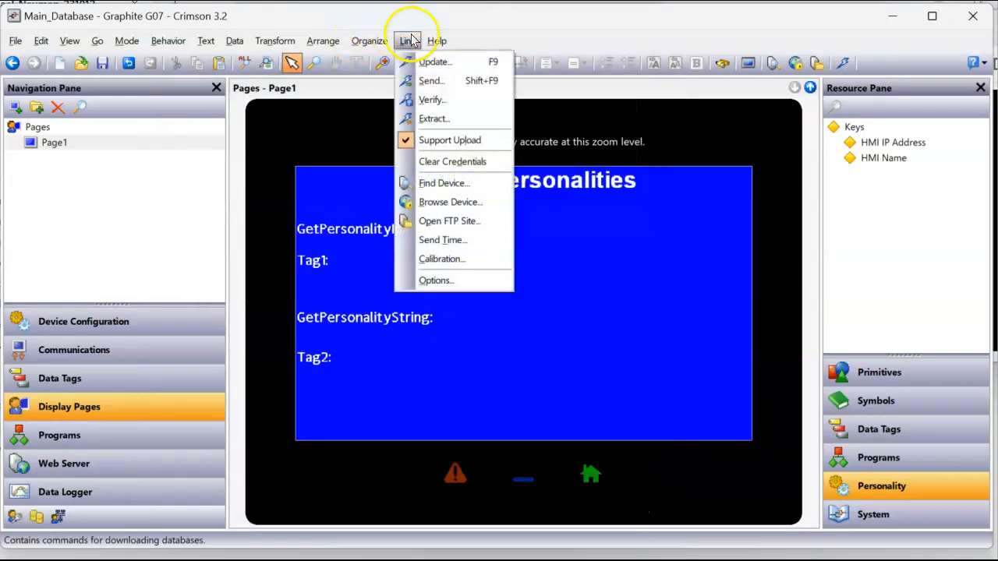
left_click(430, 280)
left_click(590, 288)
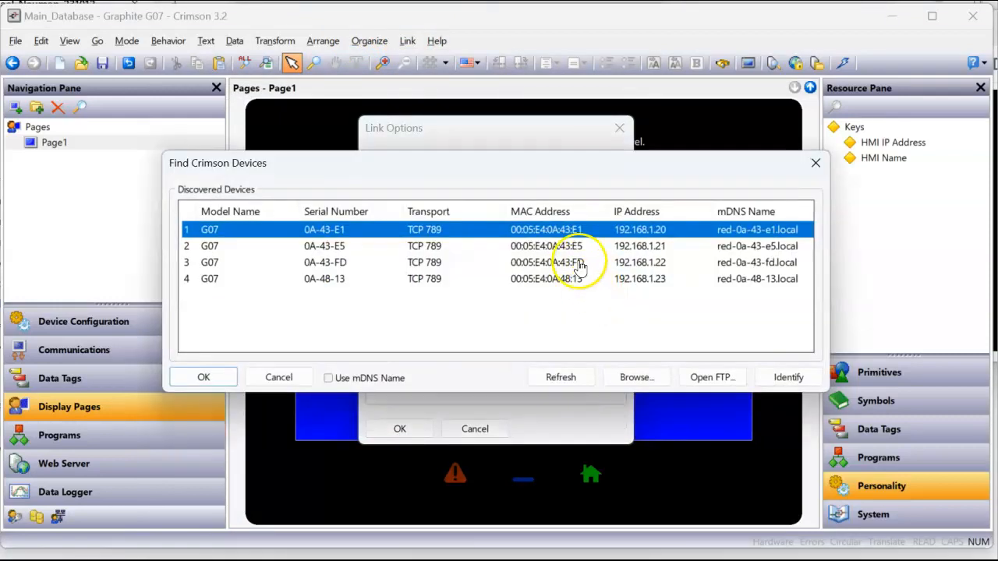
left_click(579, 263)
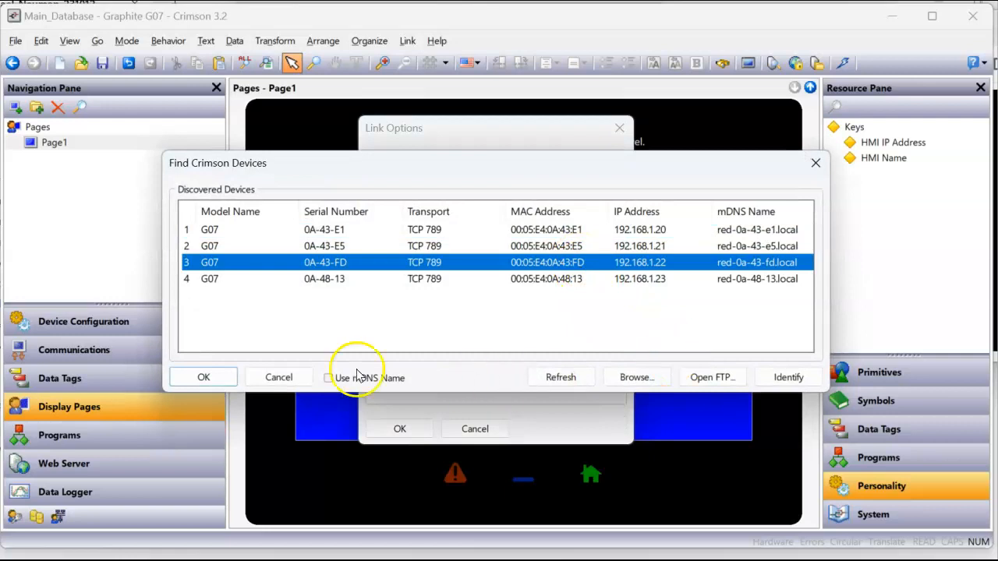
left_click(203, 377)
left_click(399, 429)
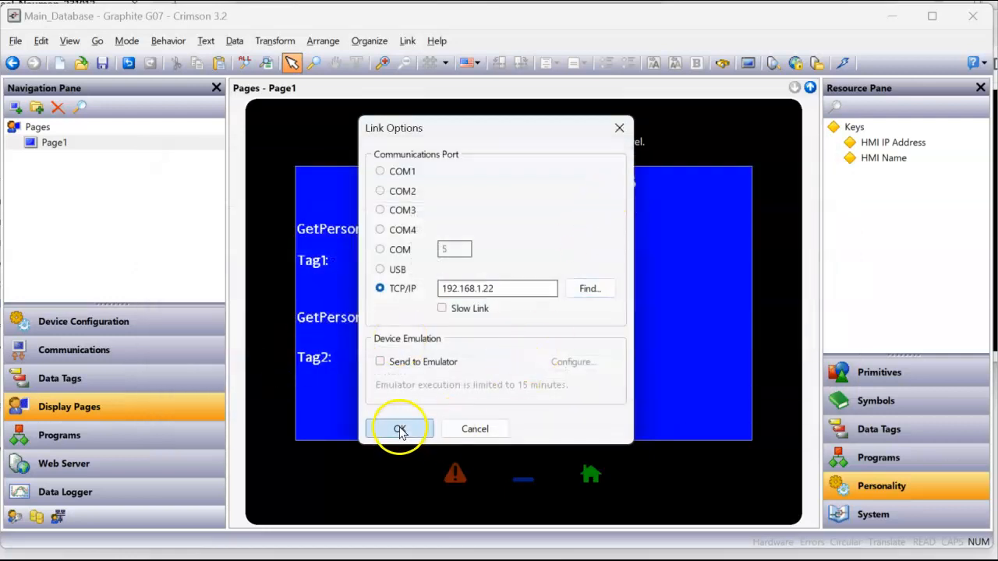
Send the blue-page database to 192.168.1.22 and check the HMI 22 web page
left_click(843, 62)
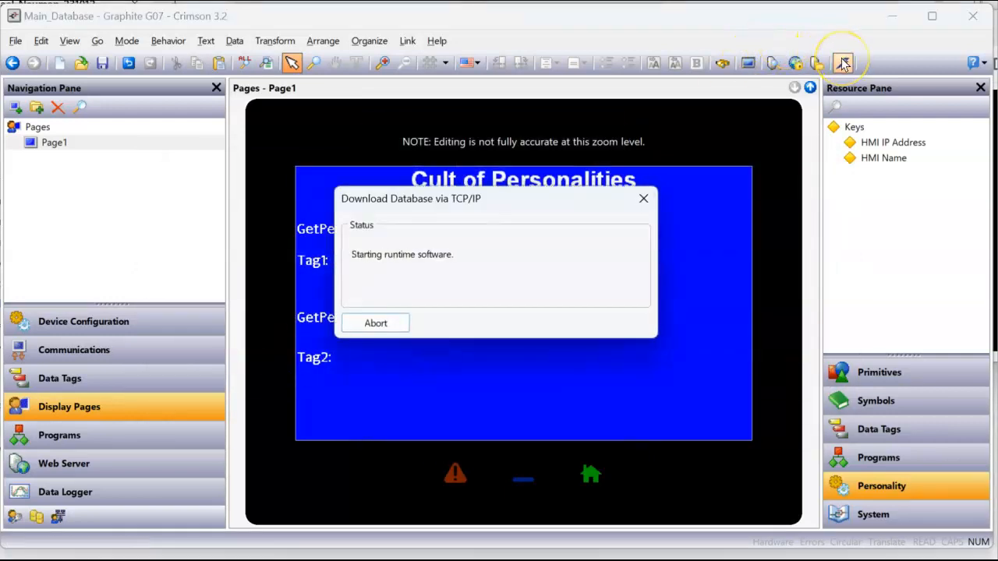
mouse_move(312, 559)
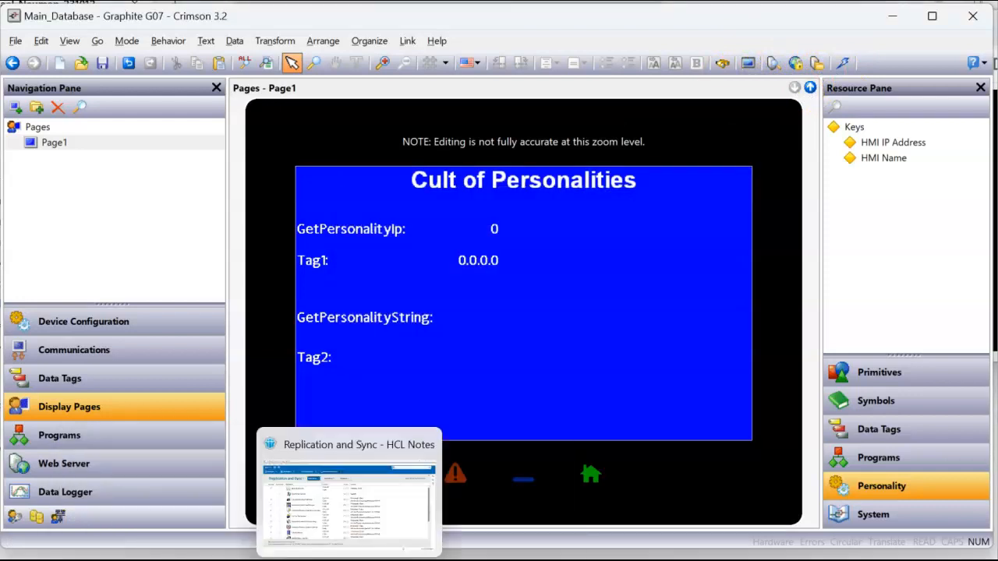
mouse_move(358, 556)
left_click(366, 538)
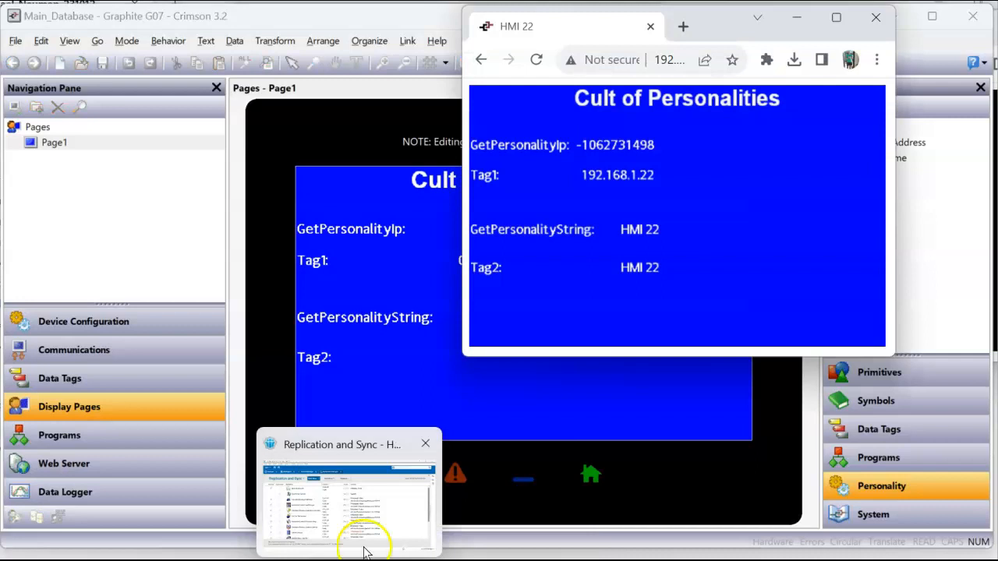
Change Page1's fill colour to Green in Page Properties
right_click(521, 384)
left_click(579, 453)
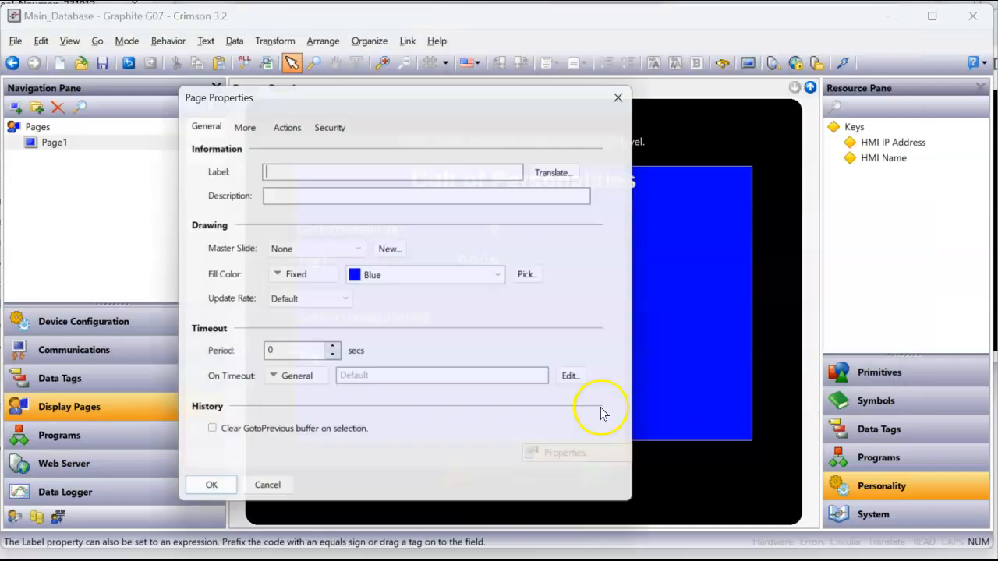
left_click(508, 278)
left_click(438, 301)
left_click(208, 499)
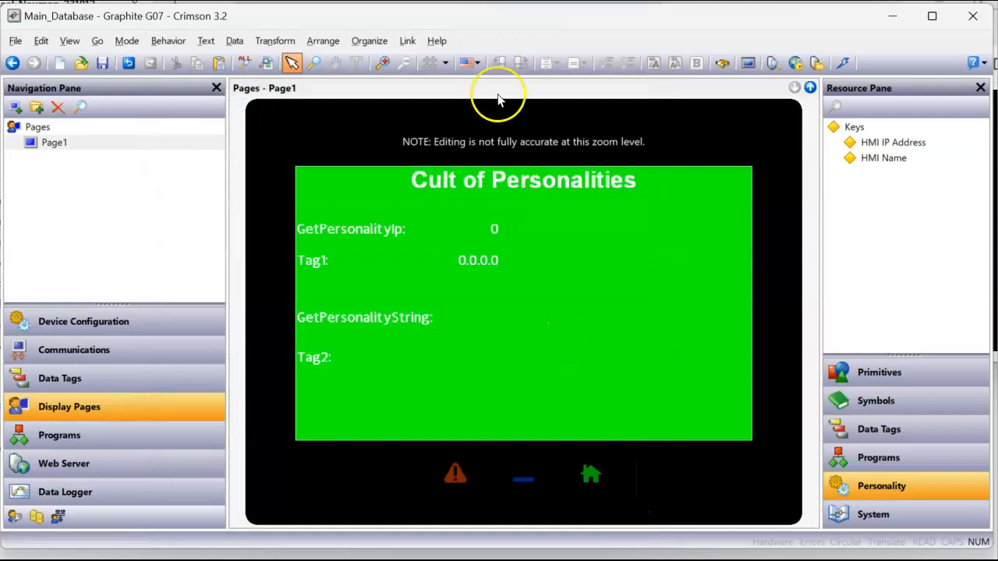
Set the link to the G07 at 192.168.1.23 and send it the database
left_click(408, 40)
left_click(438, 281)
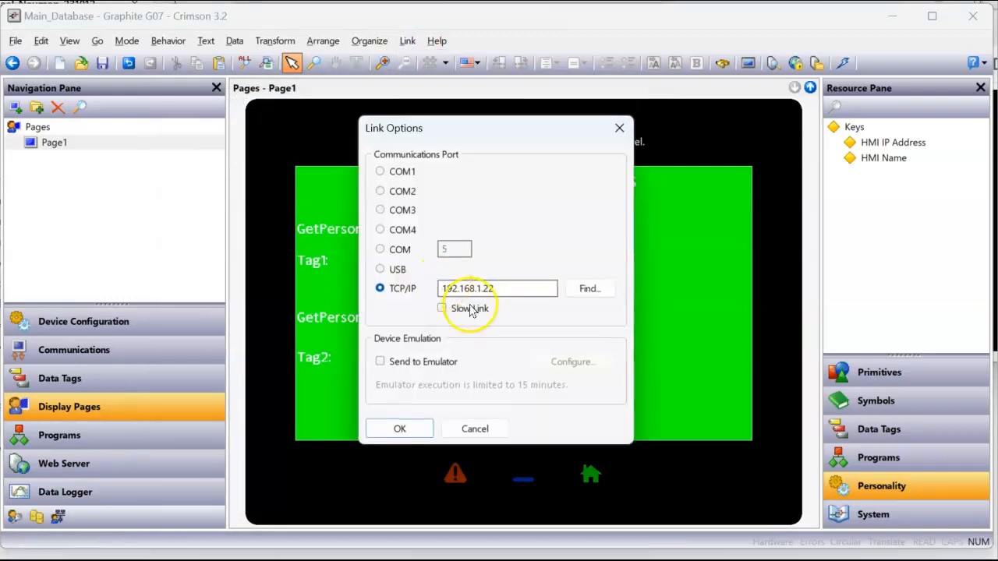
left_click(583, 289)
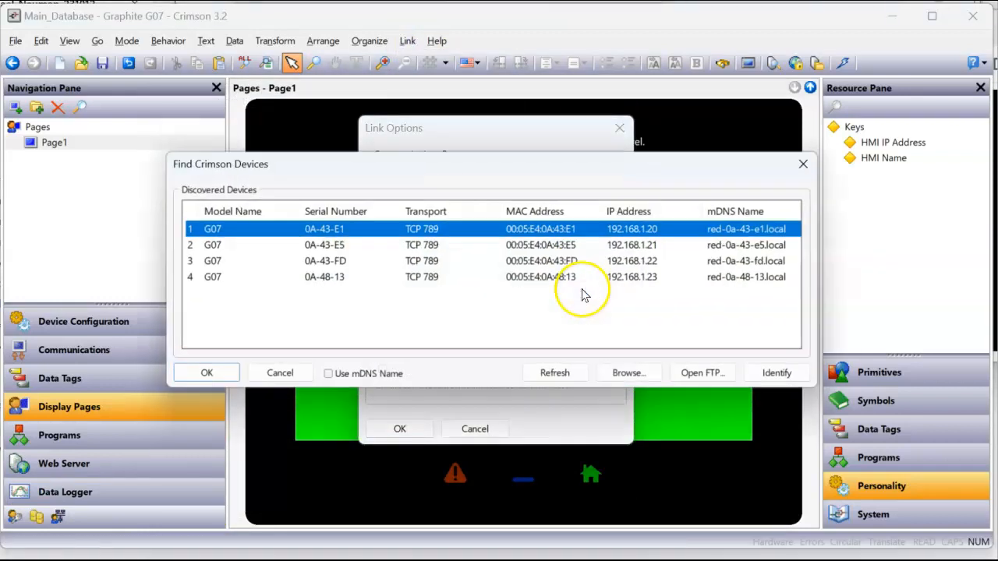
left_click(548, 279)
left_click(232, 380)
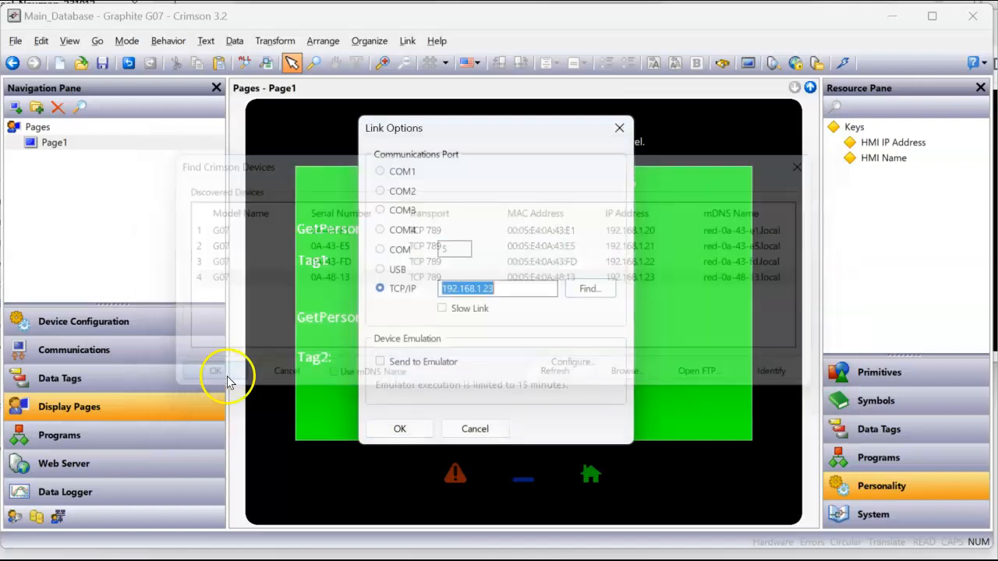
left_click(399, 427)
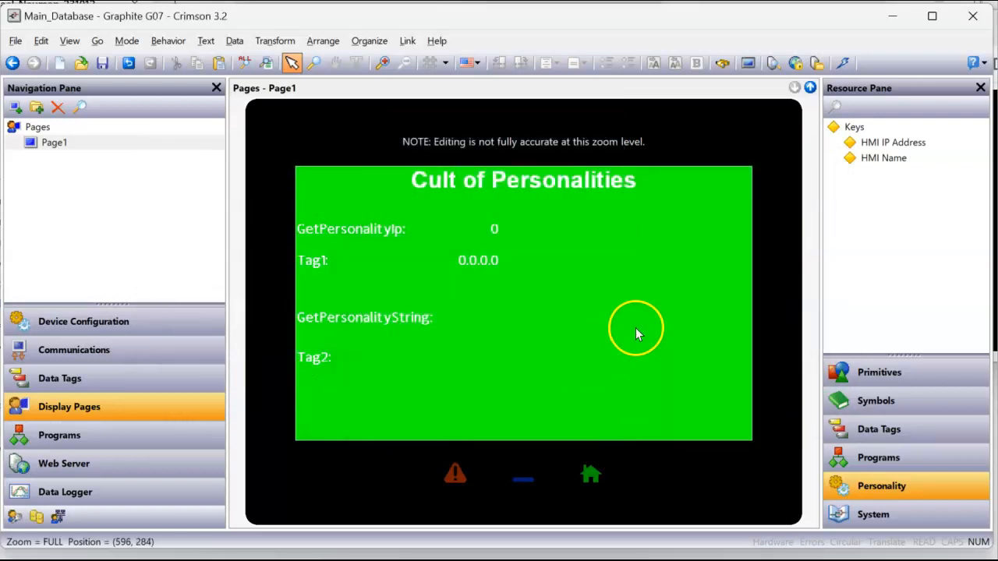
left_click(843, 64)
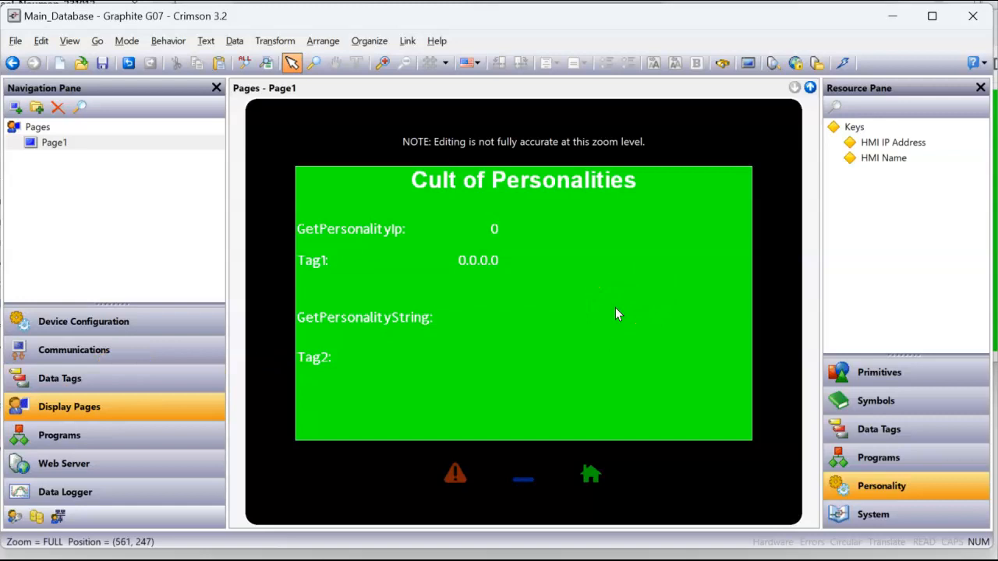
Go to Device Configuration and find the Device Personality entry in the tree
left_click(170, 332)
scroll(137, 284, "down", 5)
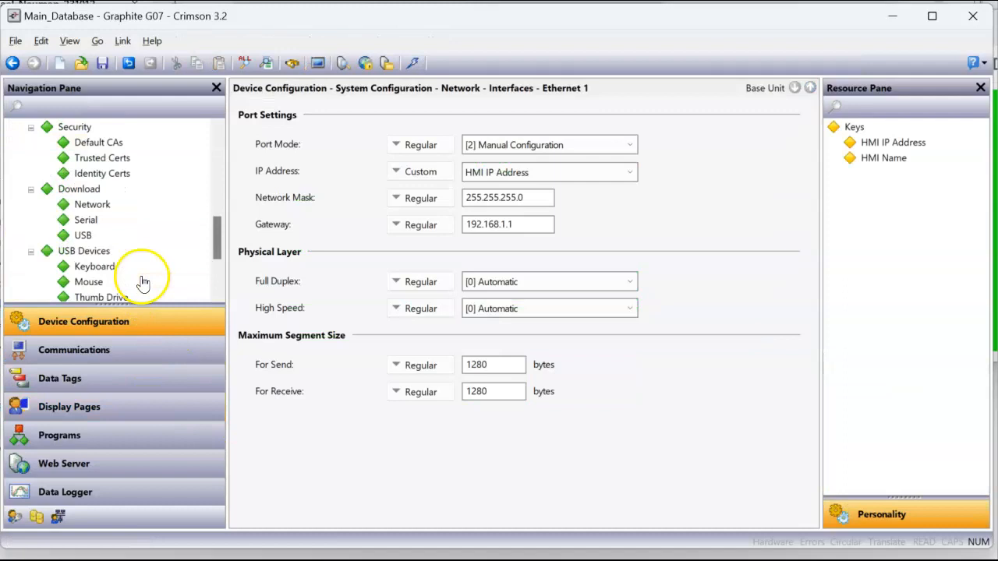
scroll(143, 282, "down", 3)
left_click(99, 204)
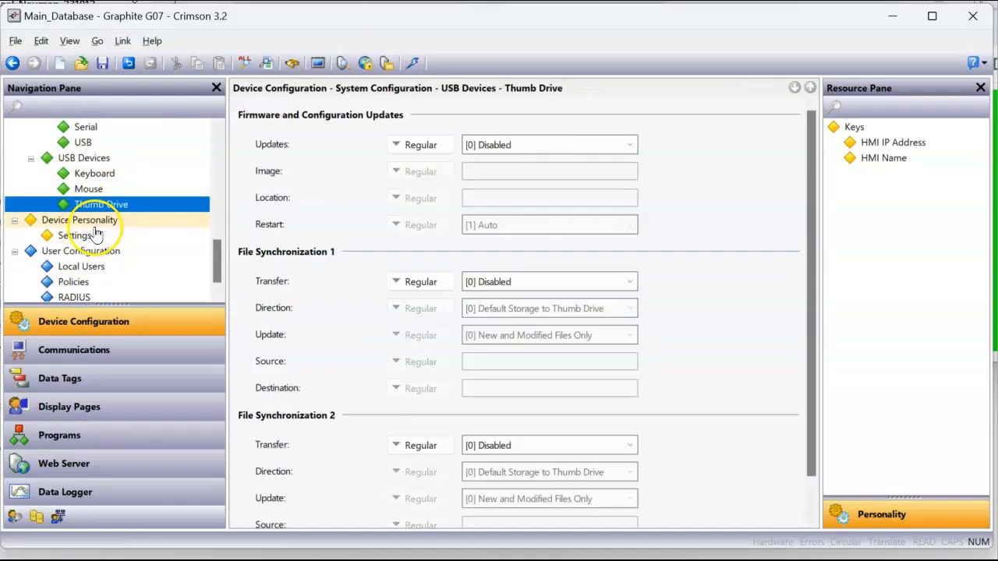
left_click(92, 221)
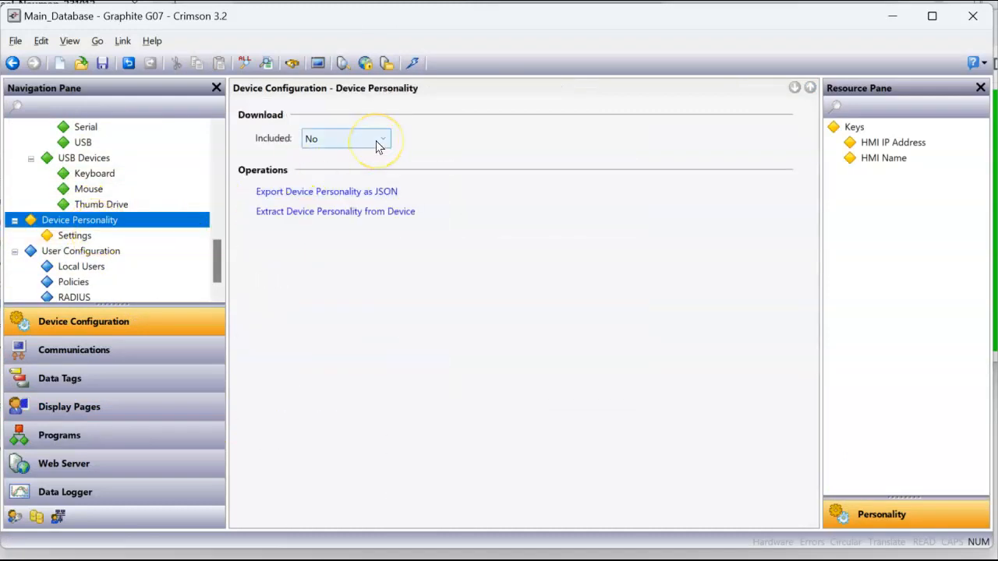
View the Device Personality key table, confirm it's excluded from download, and return to it
left_click(75, 235)
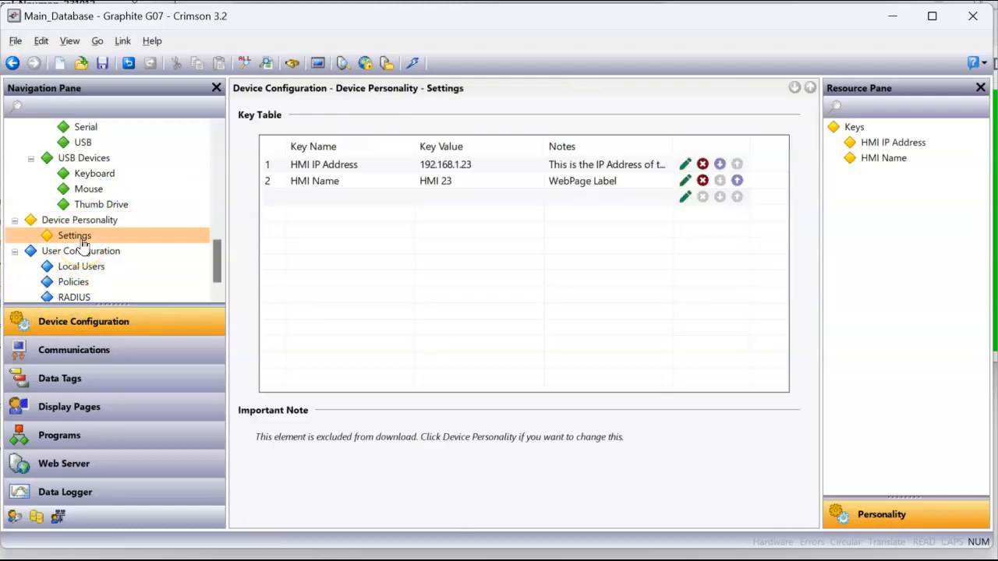
left_click(78, 220)
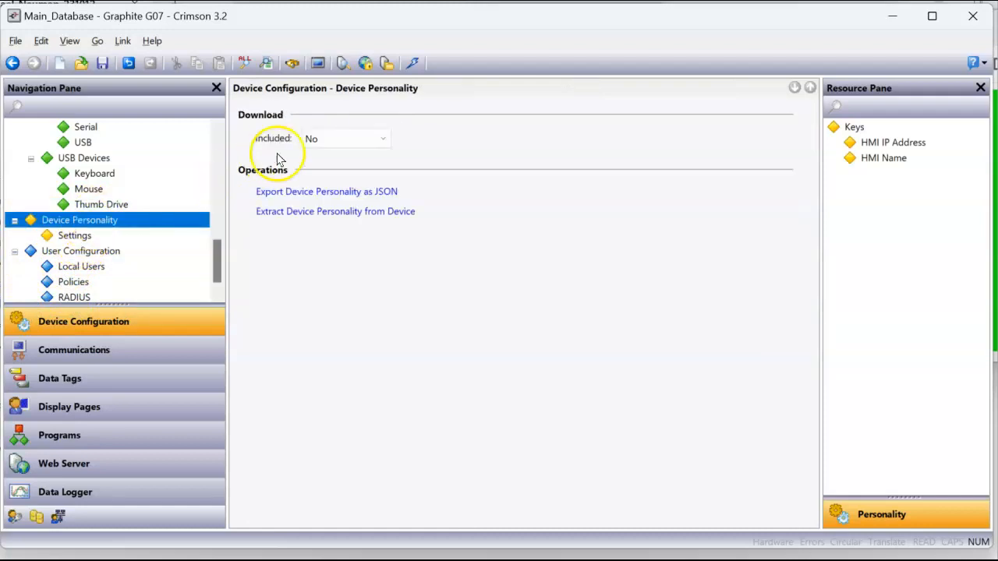
left_click(112, 237)
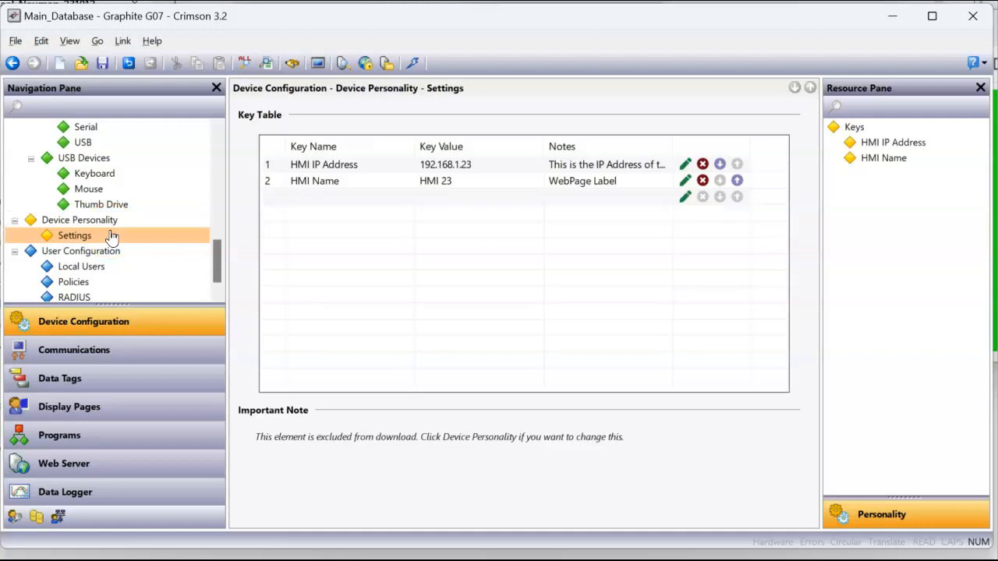